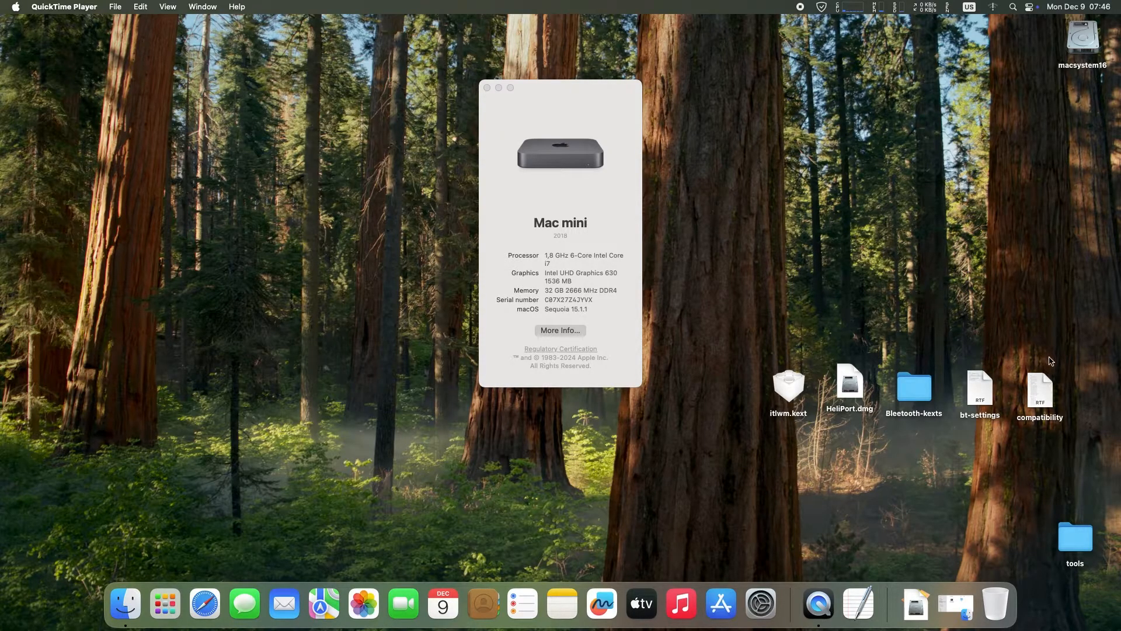
# - Open the compatibility document, review the list of Intel wireless cards it covers, and close it
pyautogui.doubleClick(1039, 392)
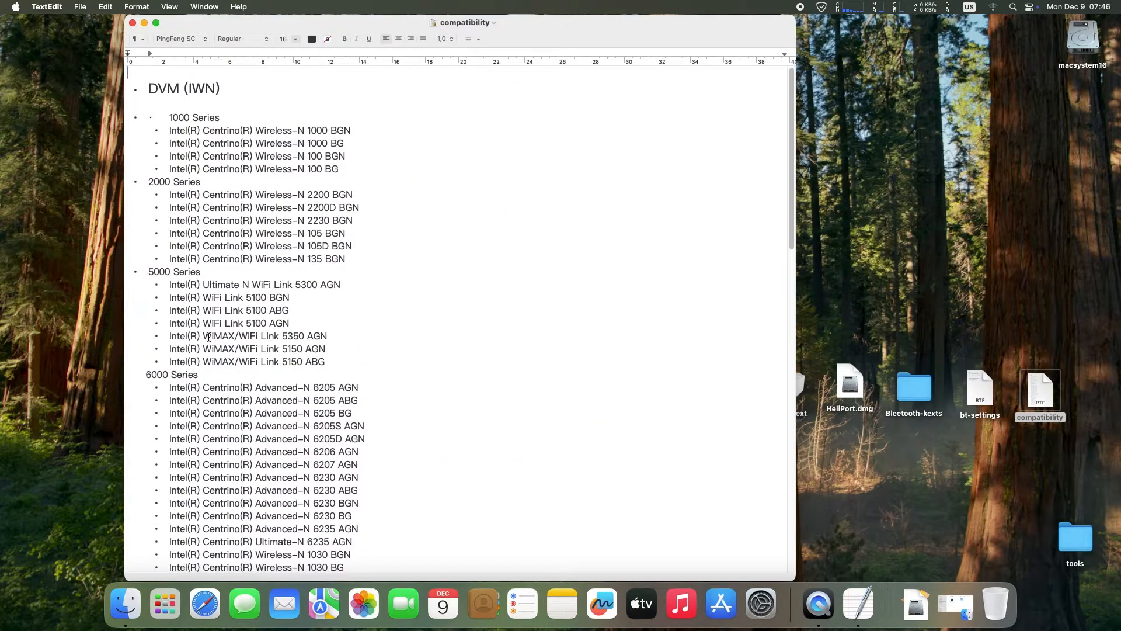
pyautogui.scroll(-1, 288, 154)
pyautogui.scroll(-10, 328, 295)
pyautogui.scroll(-13, 401, 368)
pyautogui.scroll(-20, 400, 370)
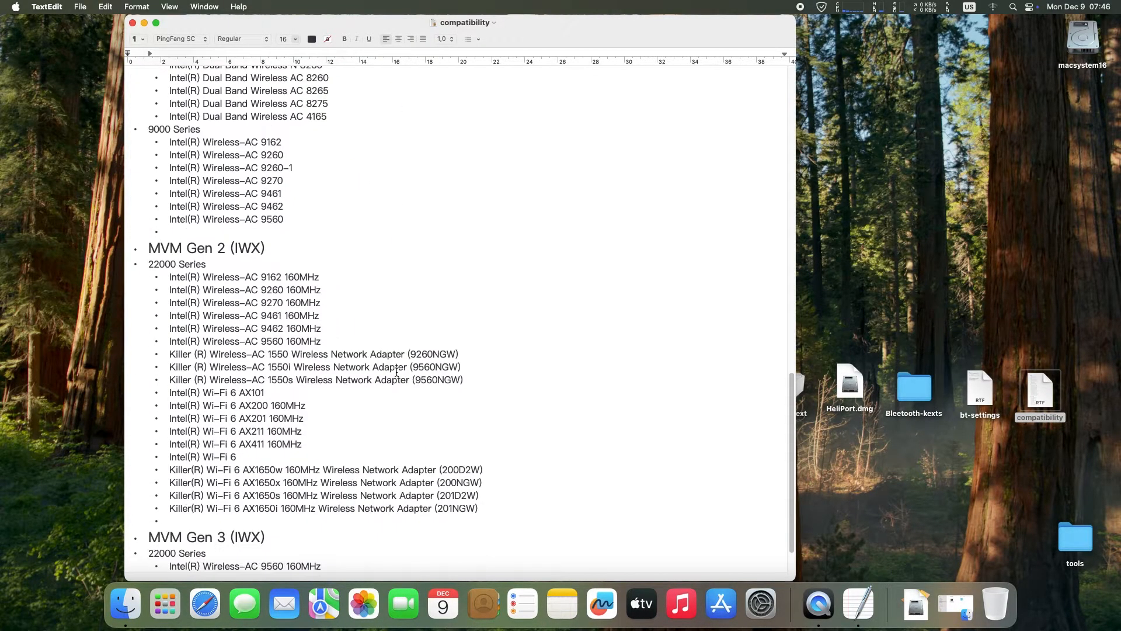
pyautogui.scroll(-3, 397, 373)
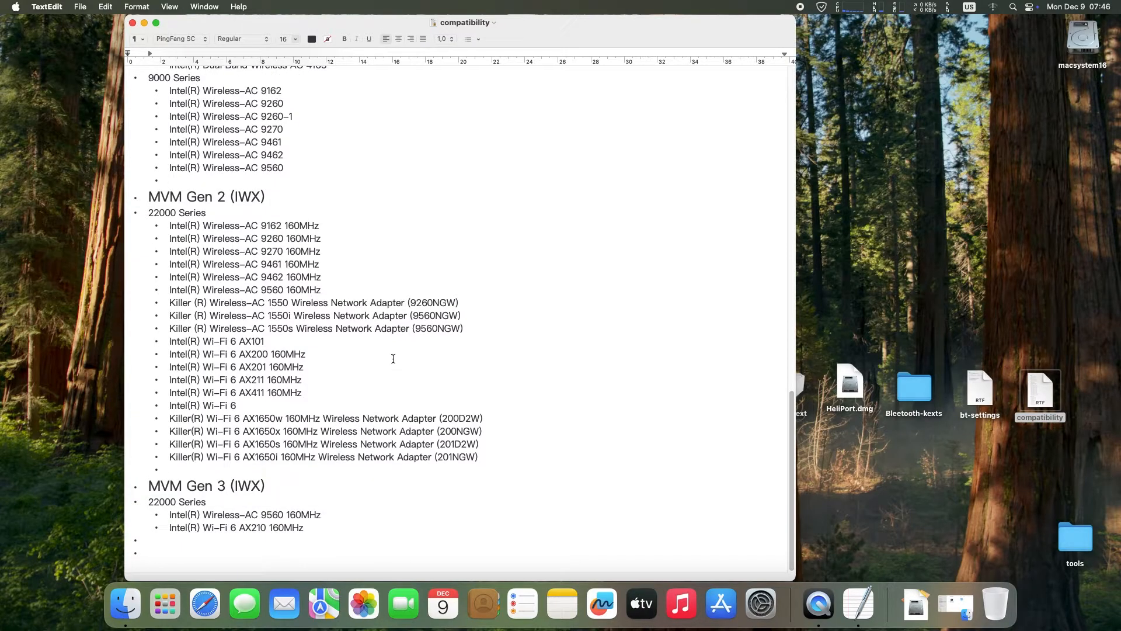
pyautogui.scroll(12, 393, 359)
pyautogui.scroll(20, 391, 350)
pyautogui.scroll(15, 394, 346)
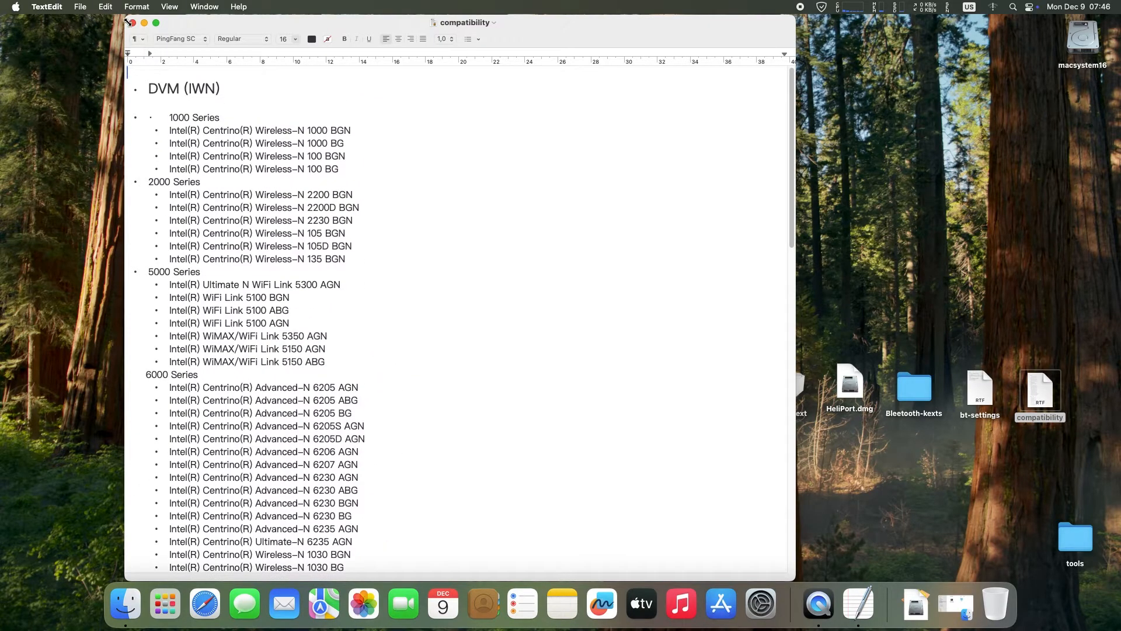
pyautogui.click(132, 23)
# - Launch Hackintool from the tools folder and check the wireless card's full device name among the PCIe devices
pyautogui.click(1081, 540)
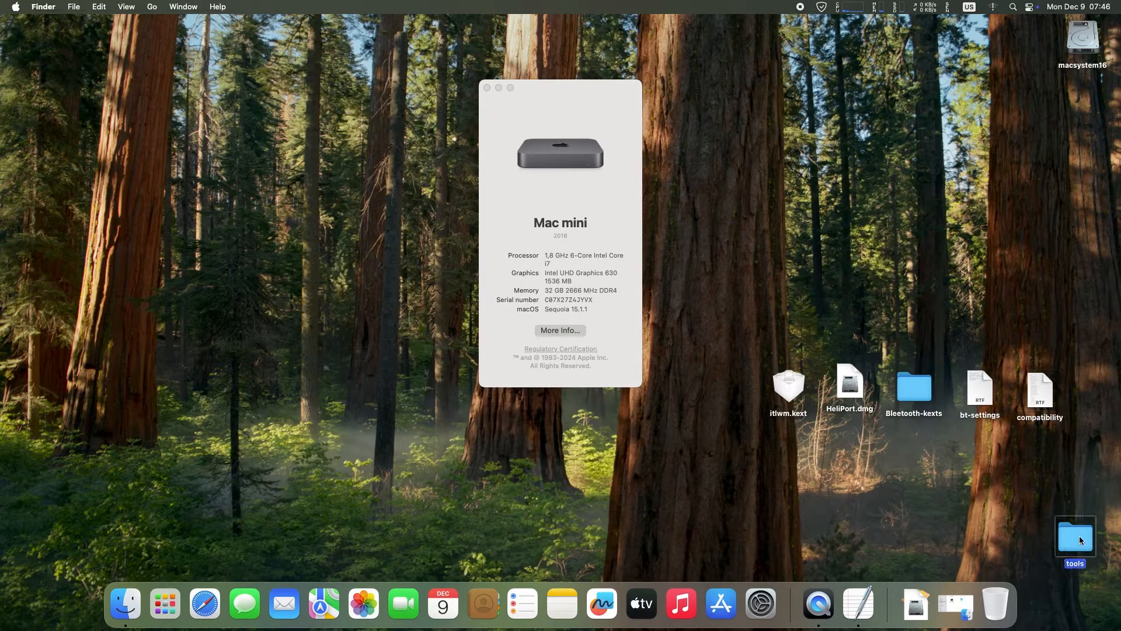
pyautogui.doubleClick(1081, 540)
pyautogui.click(487, 211)
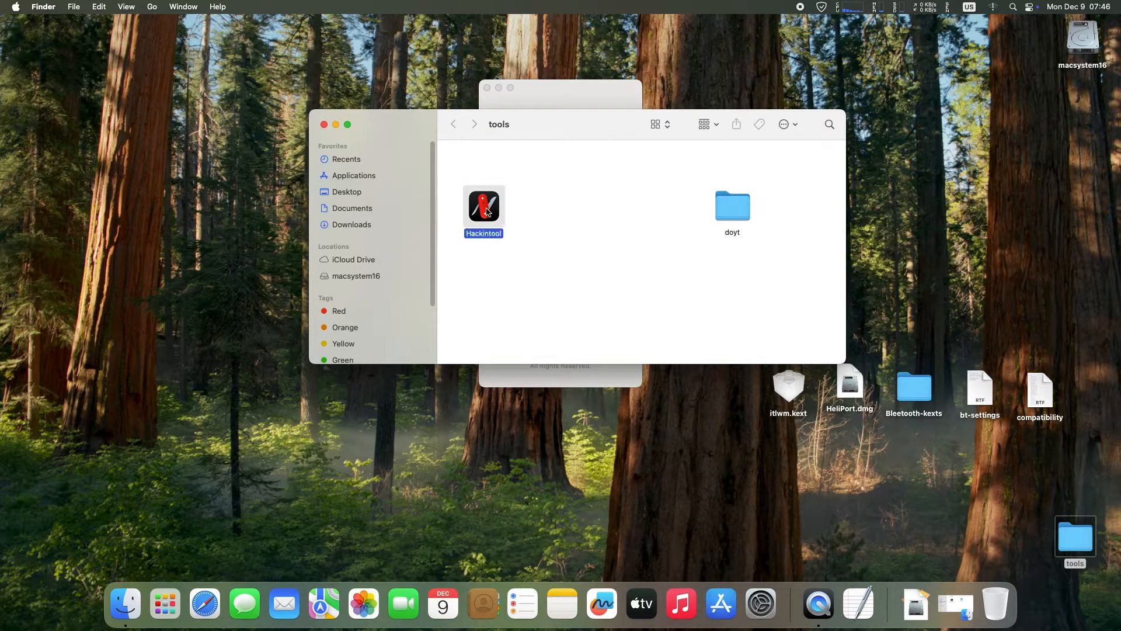
pyautogui.doubleClick(487, 211)
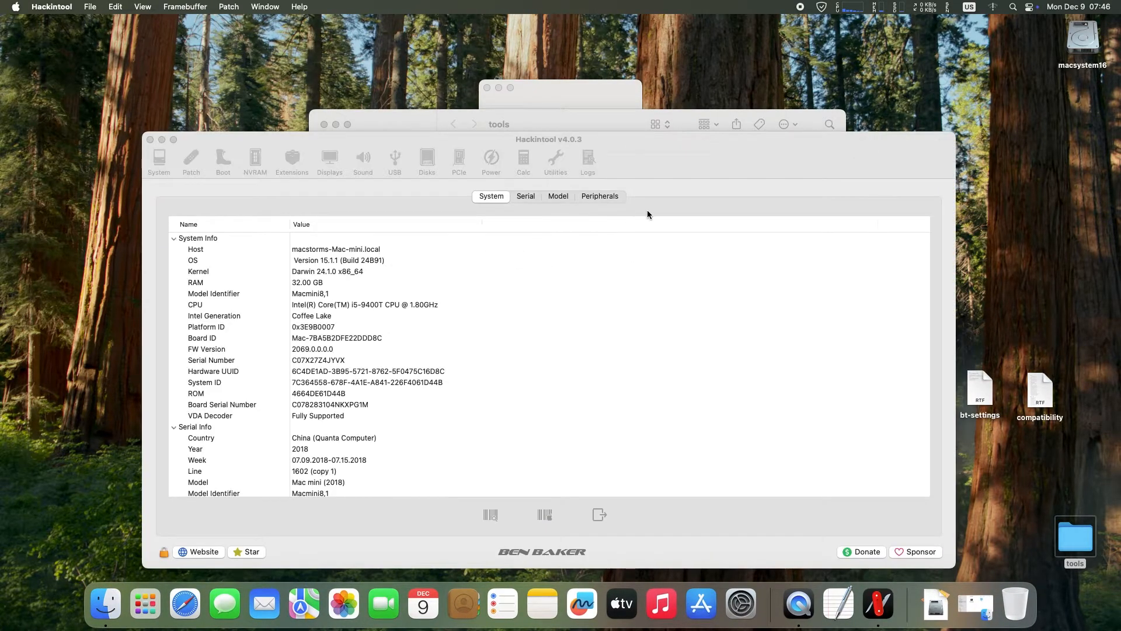
pyautogui.click(465, 168)
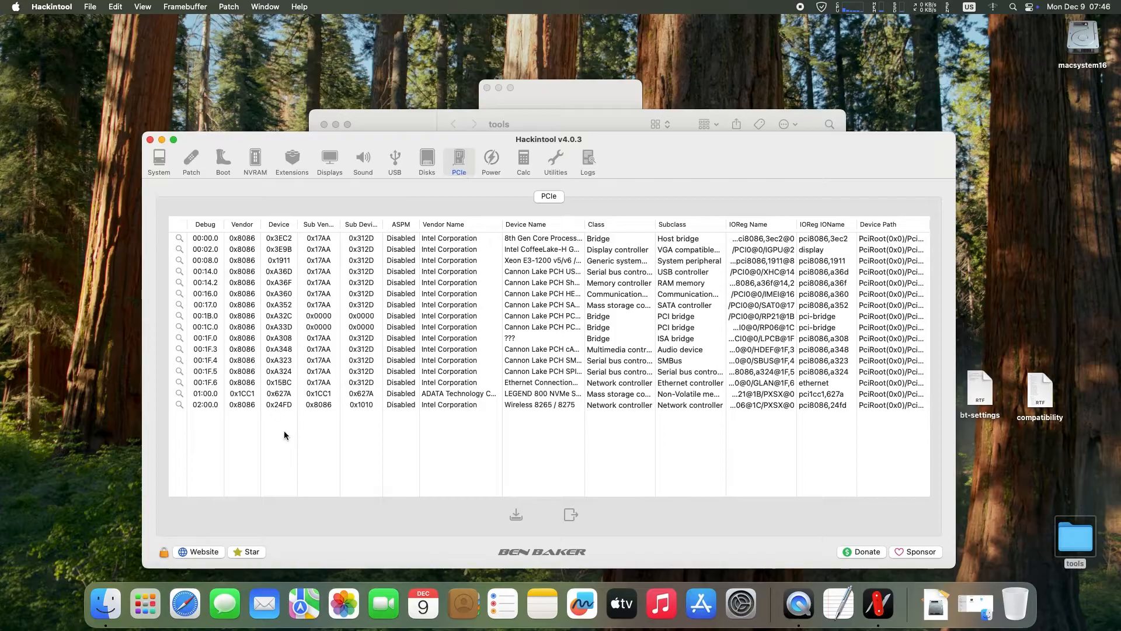
pyautogui.click(401, 406)
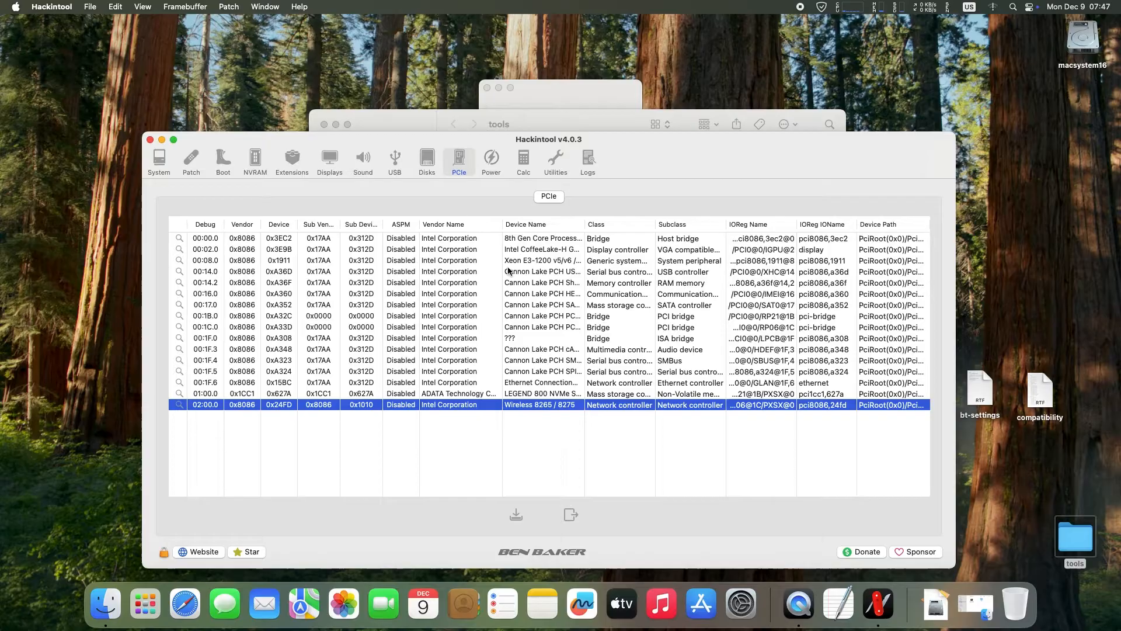
pyautogui.moveTo(585, 224); pyautogui.dragTo(629, 224)
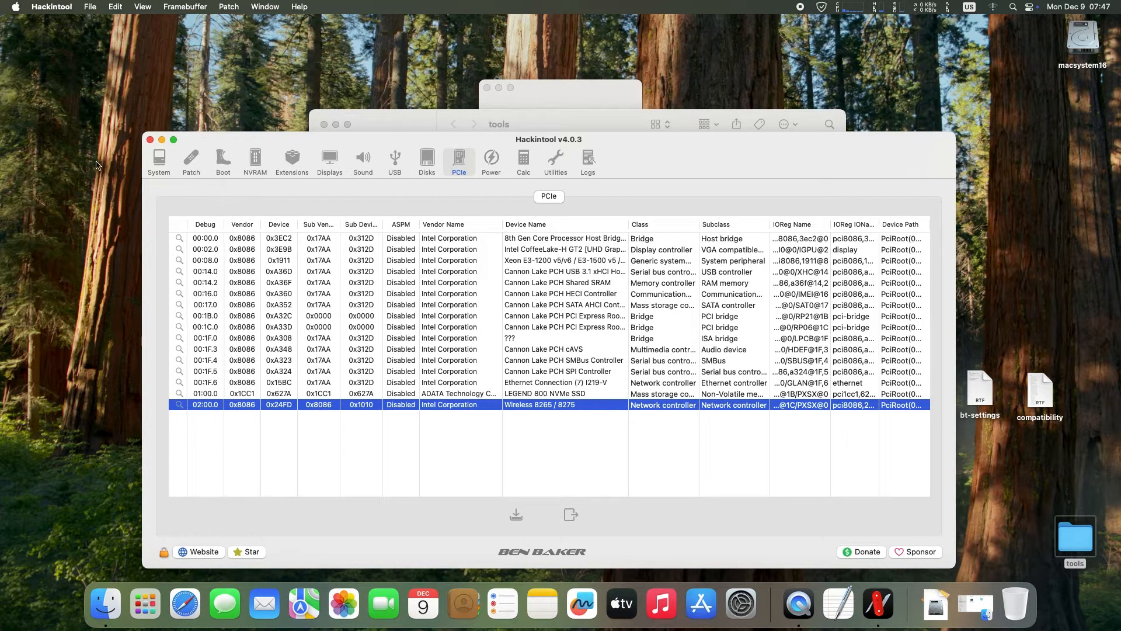
pyautogui.click(149, 141)
pyautogui.click(324, 124)
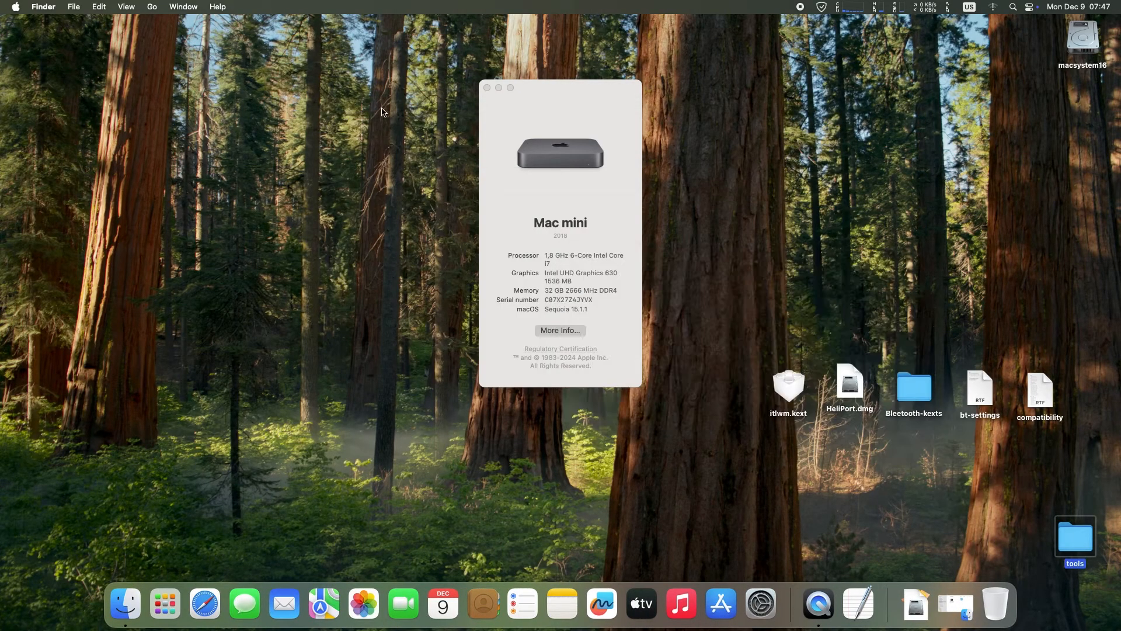
# - Close the Mac information window and launch OpenCore Configurator
pyautogui.click(487, 88)
pyautogui.click(165, 604)
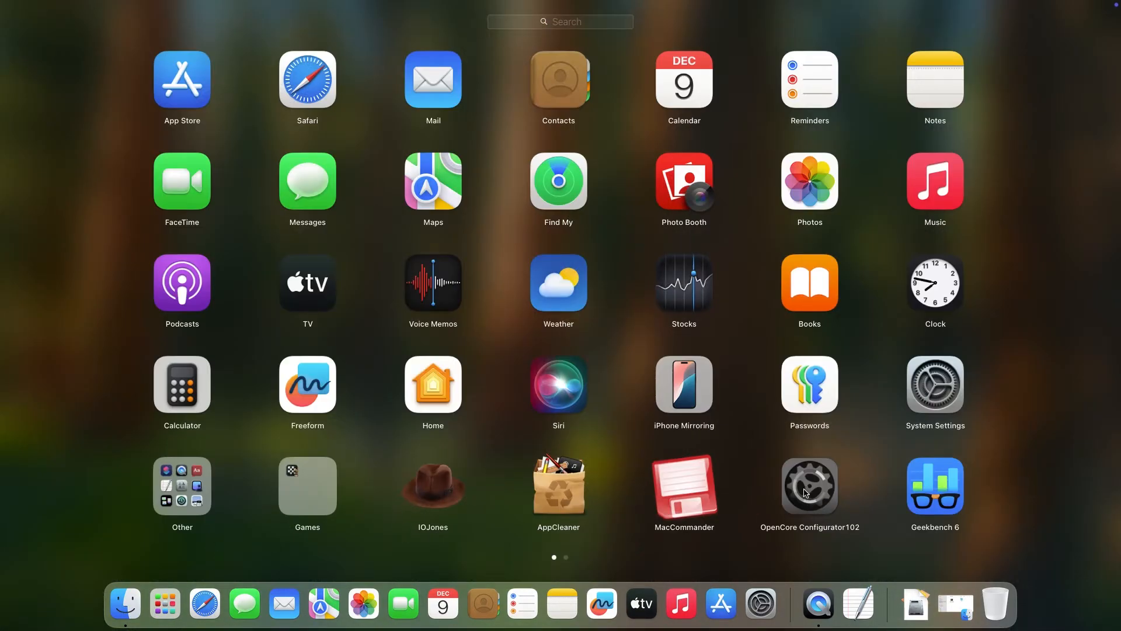
pyautogui.click(812, 488)
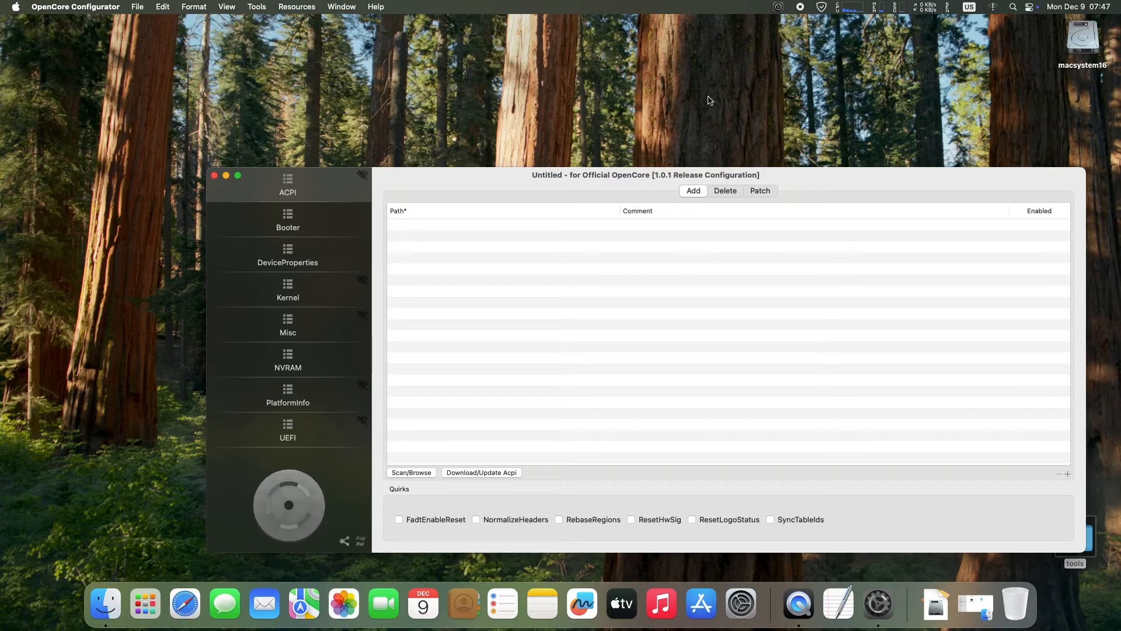
pyautogui.moveTo(855, 178); pyautogui.dragTo(761, 109)
# - Mount the OpenCore boot EFI partition disk0s1, entering the account password, and load its config.plist
pyautogui.click(778, 6)
pyautogui.click(822, 77)
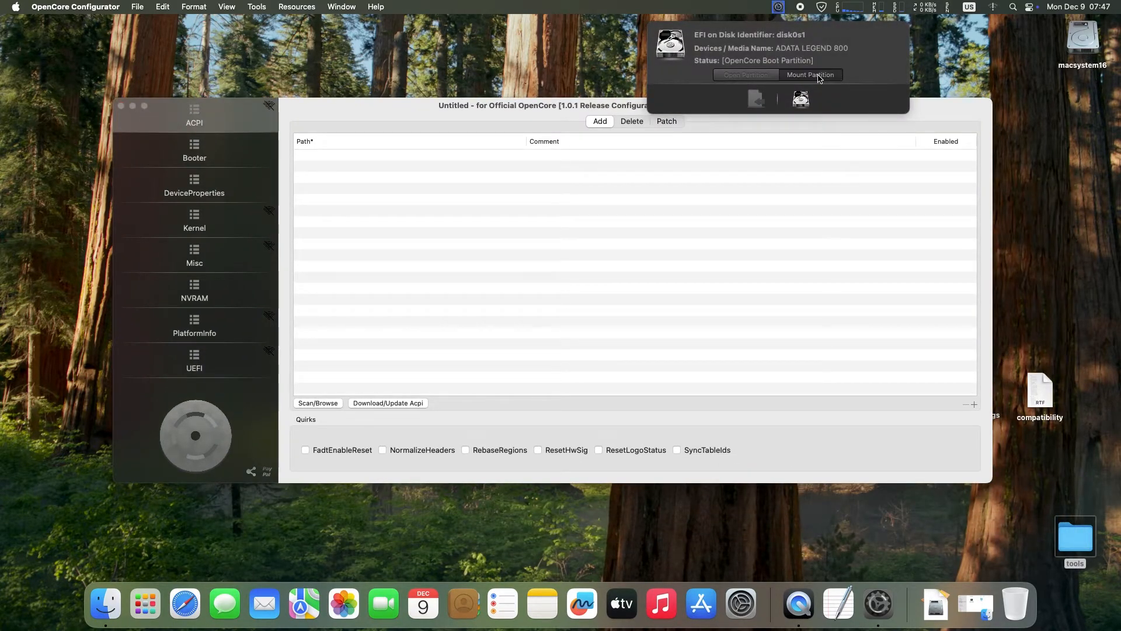
pyautogui.write('•••••')
pyautogui.press('Return')
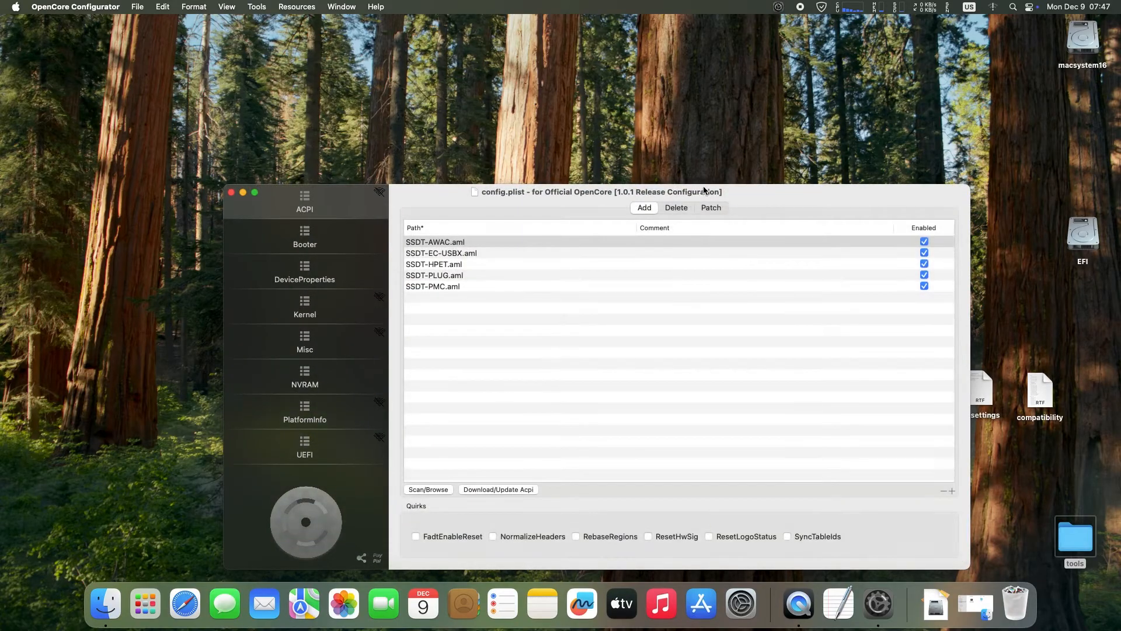
pyautogui.moveTo(754, 194); pyautogui.dragTo(621, 87)
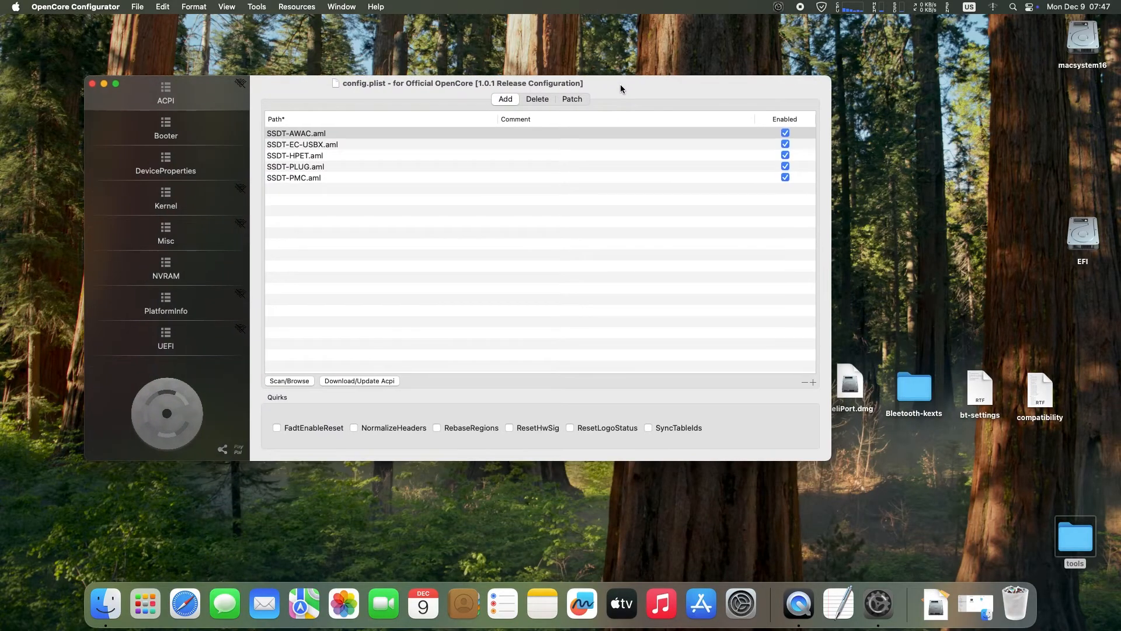
# - Copy itlwm.kext from the desktop into the EFI partition's EFI/OC/Kexts folder
pyautogui.click(1083, 234)
pyautogui.doubleClick(1083, 235)
pyautogui.doubleClick(490, 173)
pyautogui.doubleClick(532, 166)
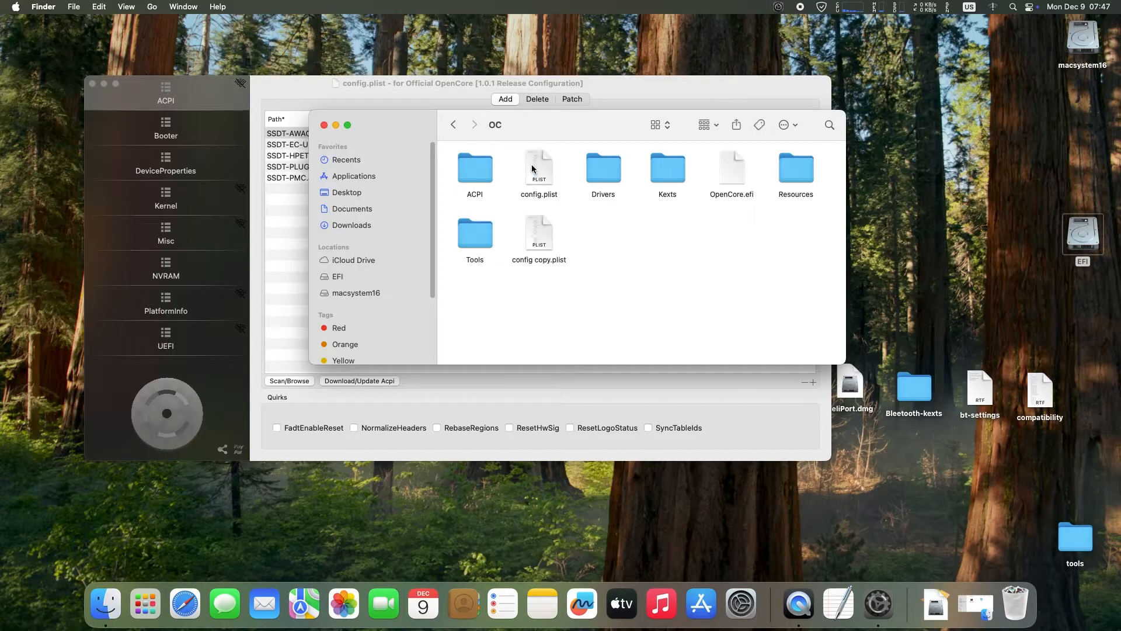
pyautogui.click(672, 170)
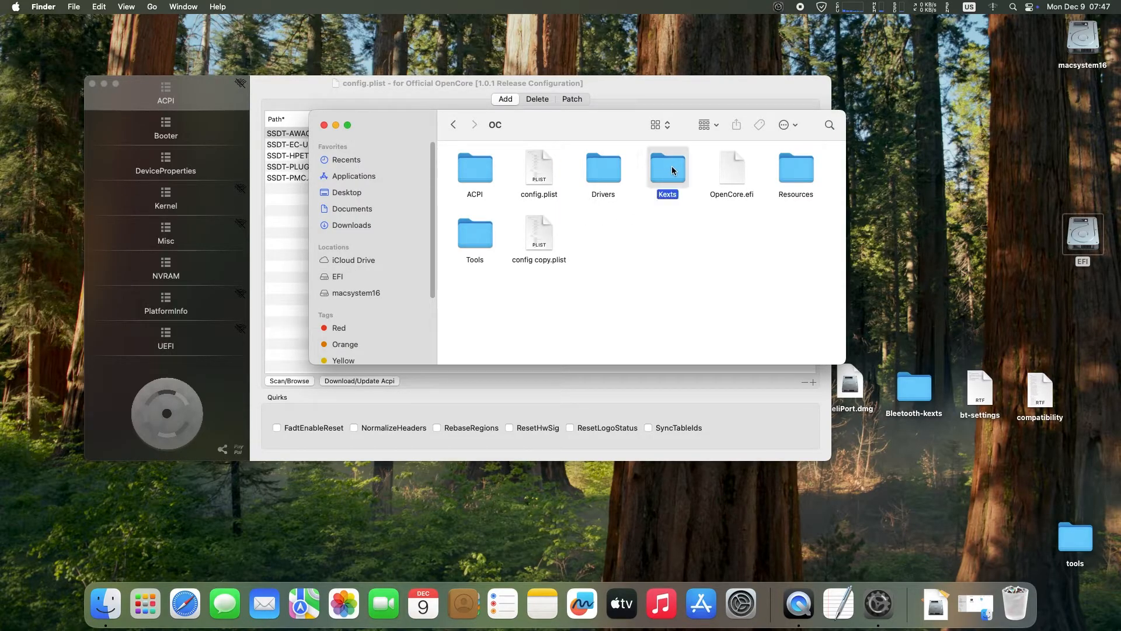
pyautogui.doubleClick(672, 170)
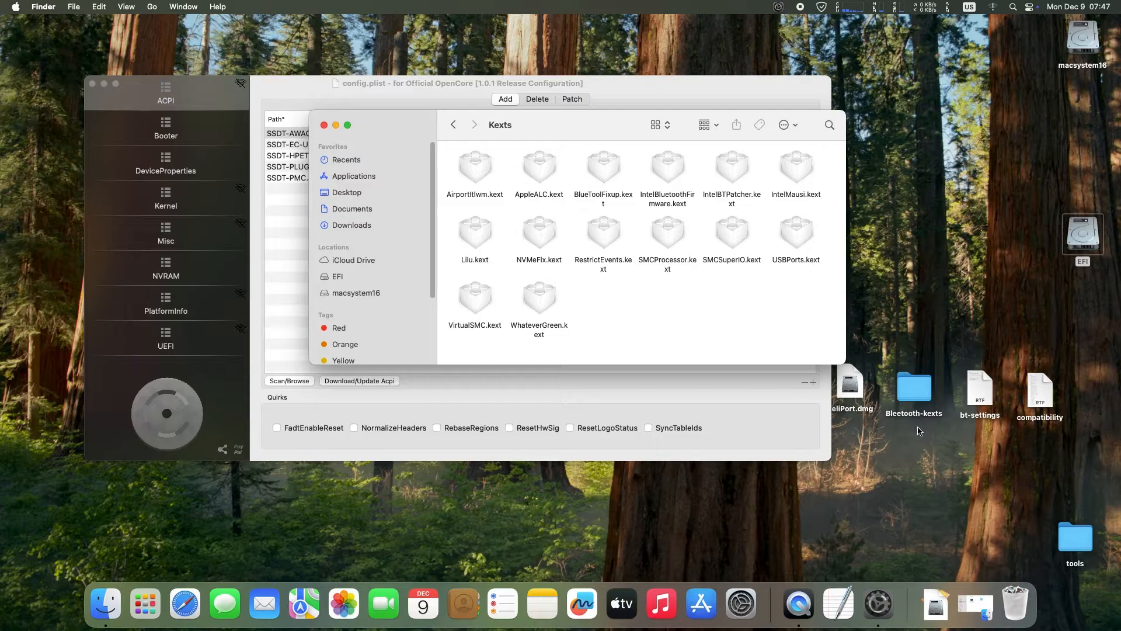
pyautogui.moveTo(683, 84); pyautogui.dragTo(476, 52)
pyautogui.moveTo(719, 117); pyautogui.dragTo(701, 57)
pyautogui.moveTo(798, 384); pyautogui.dragTo(610, 244)
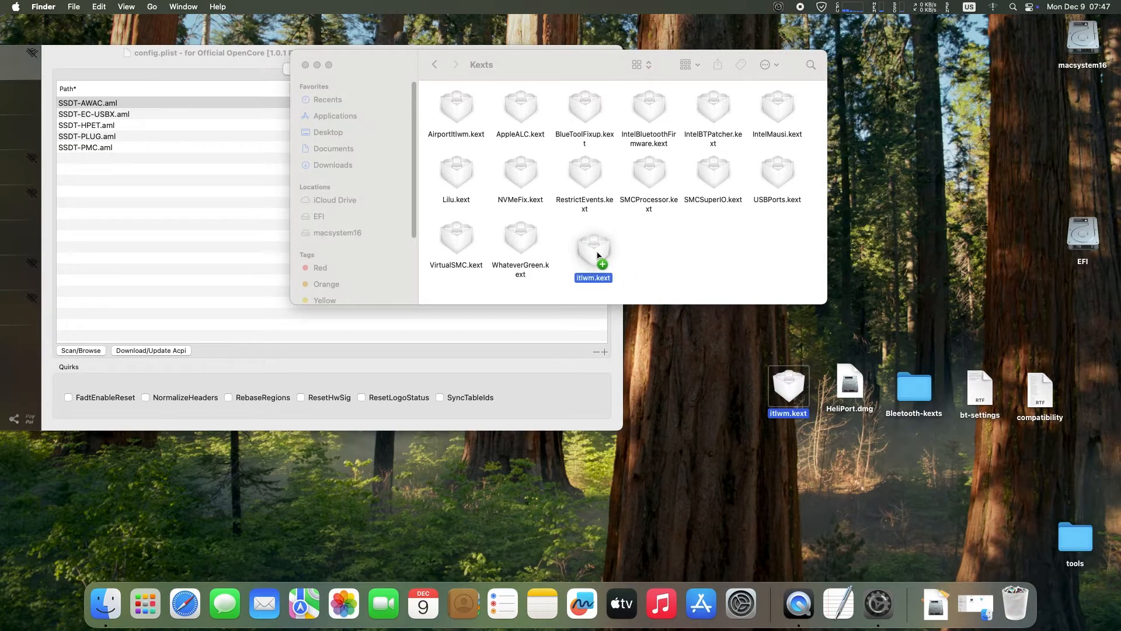
# - Arrange the Kexts folder window and the config.plist window so both can be used together
pyautogui.moveTo(555, 67); pyautogui.dragTo(843, 257)
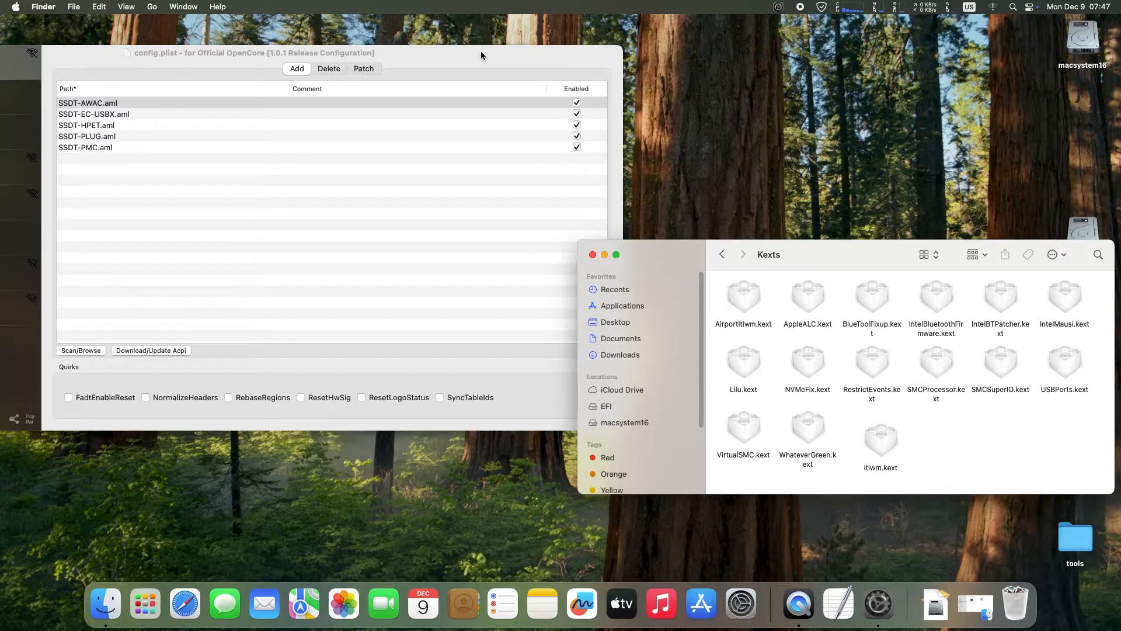
pyautogui.moveTo(483, 51); pyautogui.dragTo(690, 50)
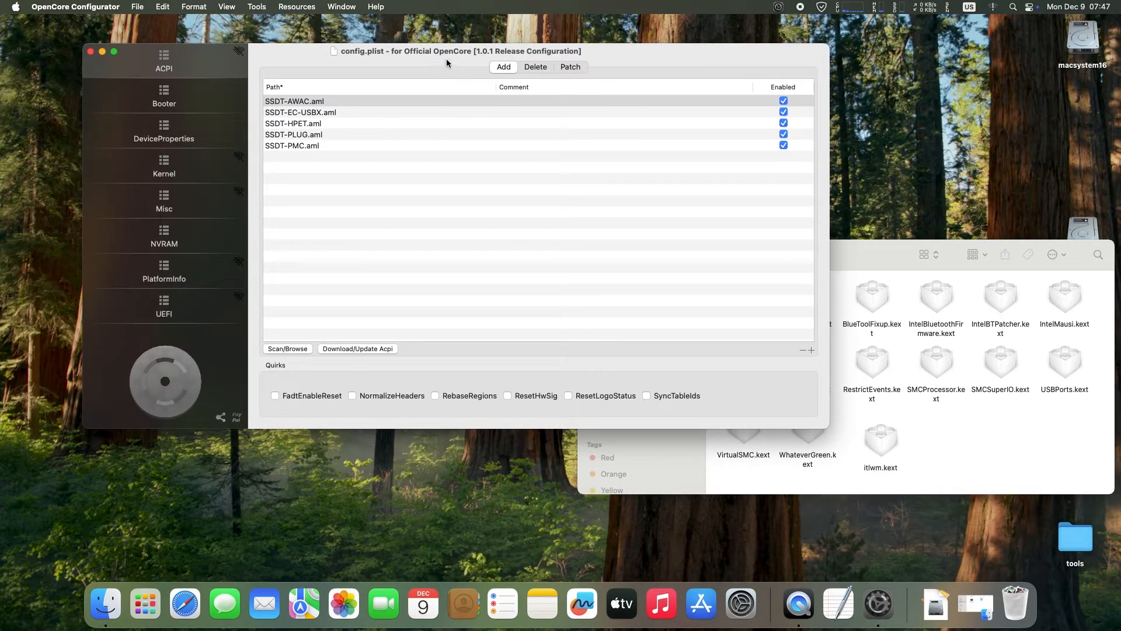
pyautogui.moveTo(915, 243); pyautogui.dragTo(911, 273)
# - Locate config.plist in the EFI partition's OC folder in a second window, then close that window
pyautogui.doubleClick(1080, 235)
pyautogui.click(175, 345)
pyautogui.doubleClick(181, 345)
pyautogui.click(235, 351)
pyautogui.doubleClick(237, 353)
pyautogui.click(238, 358)
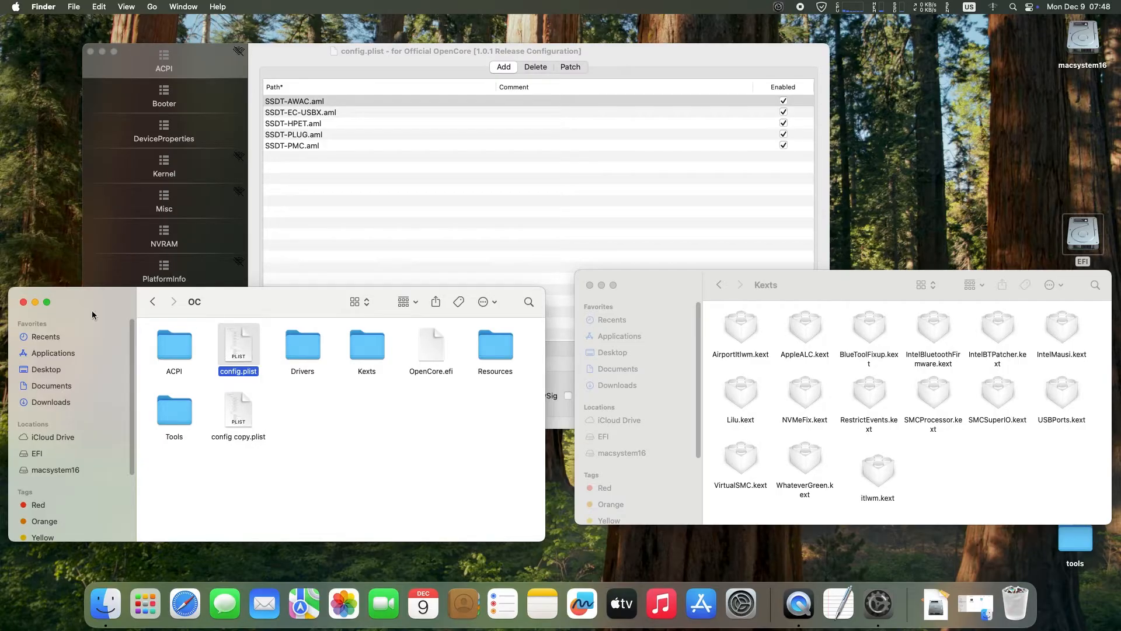
pyautogui.click(22, 302)
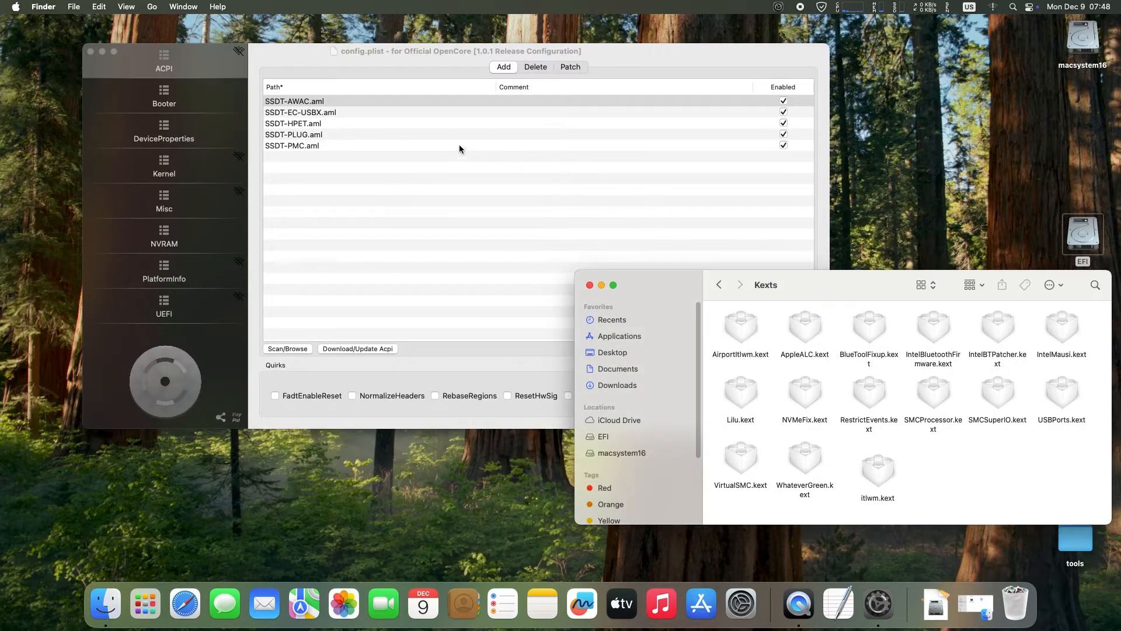
# - Add itlwm.kext from the Kexts folder to the kernel kext list and place it last, below AirportItlwm.kext
pyautogui.moveTo(401, 53); pyautogui.dragTo(466, 62)
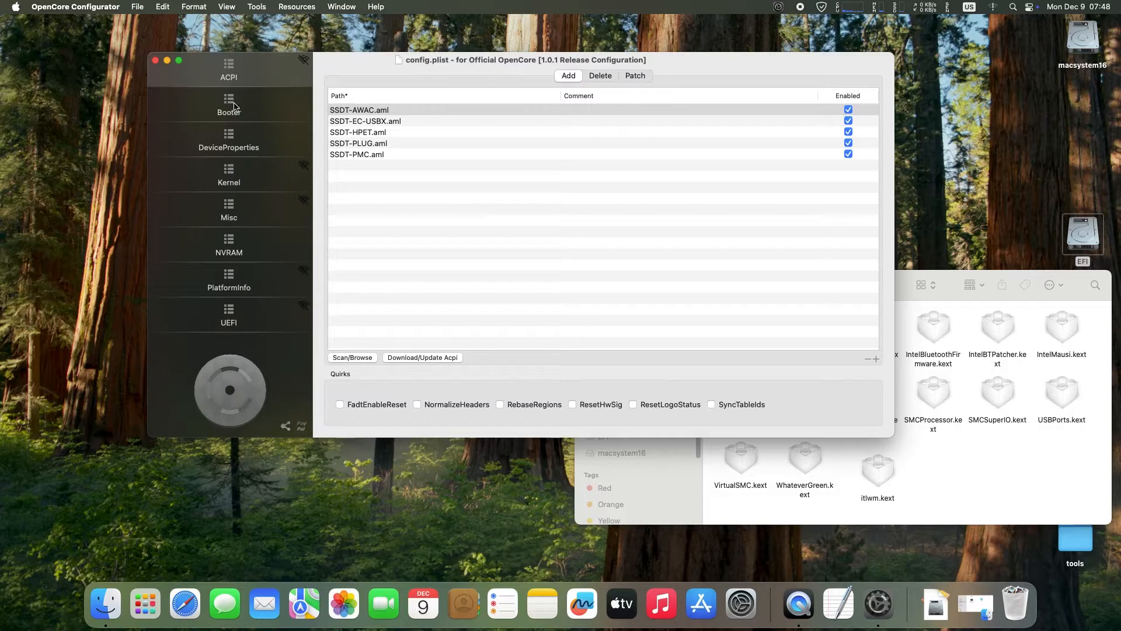
pyautogui.click(237, 185)
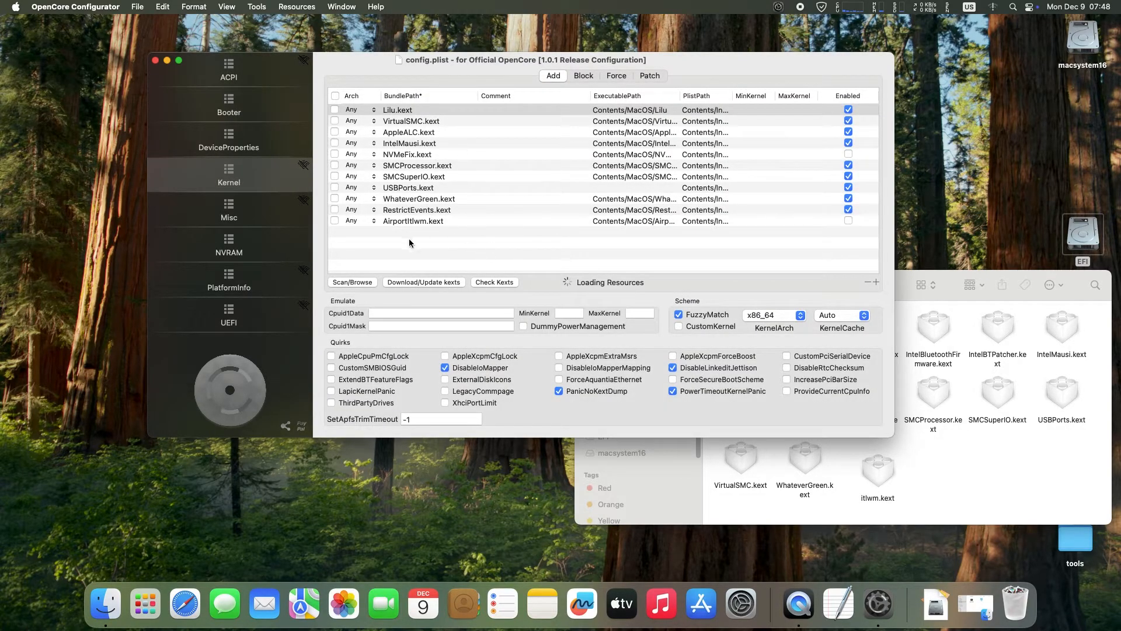
pyautogui.moveTo(675, 70); pyautogui.dragTo(614, 43)
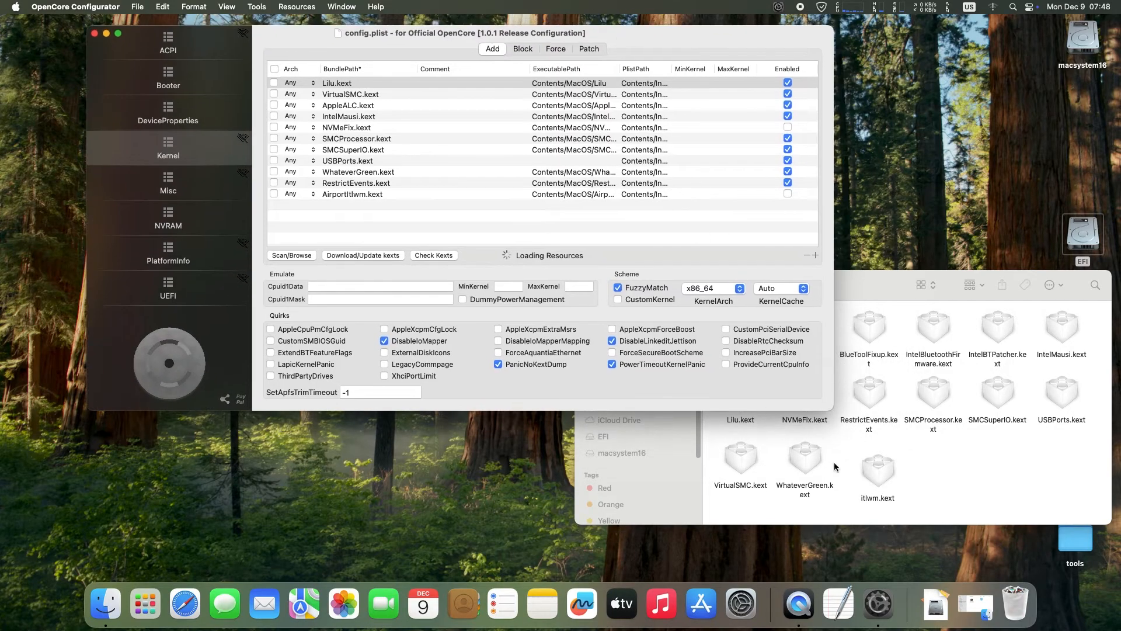
pyautogui.click(882, 474)
pyautogui.moveTo(882, 474); pyautogui.dragTo(438, 210)
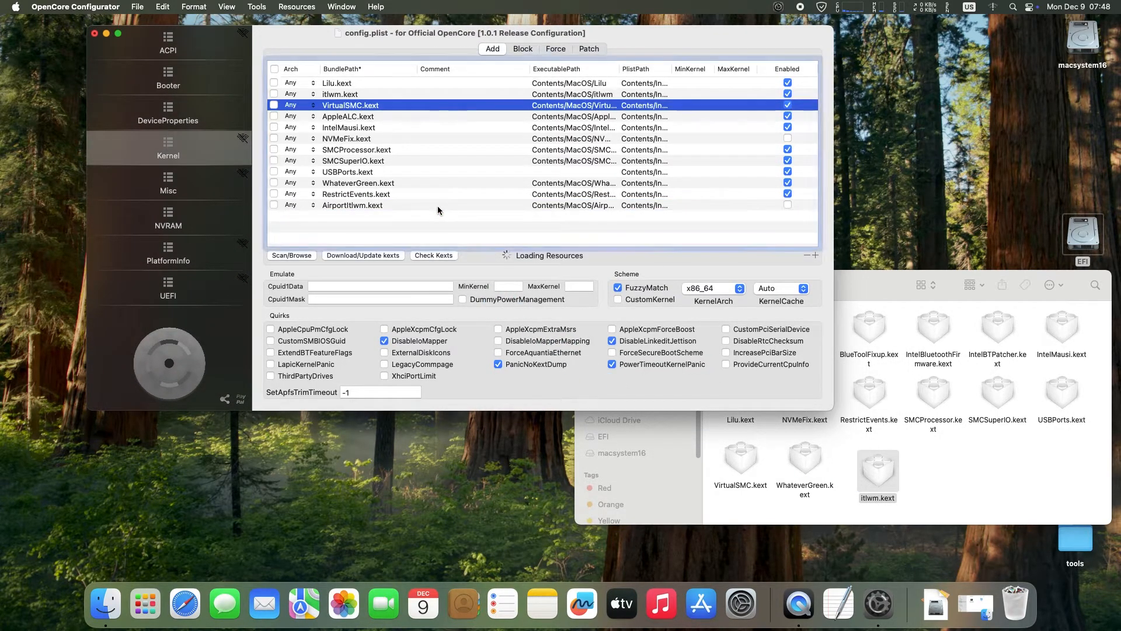
pyautogui.click(368, 94)
pyautogui.moveTo(376, 94); pyautogui.dragTo(382, 225)
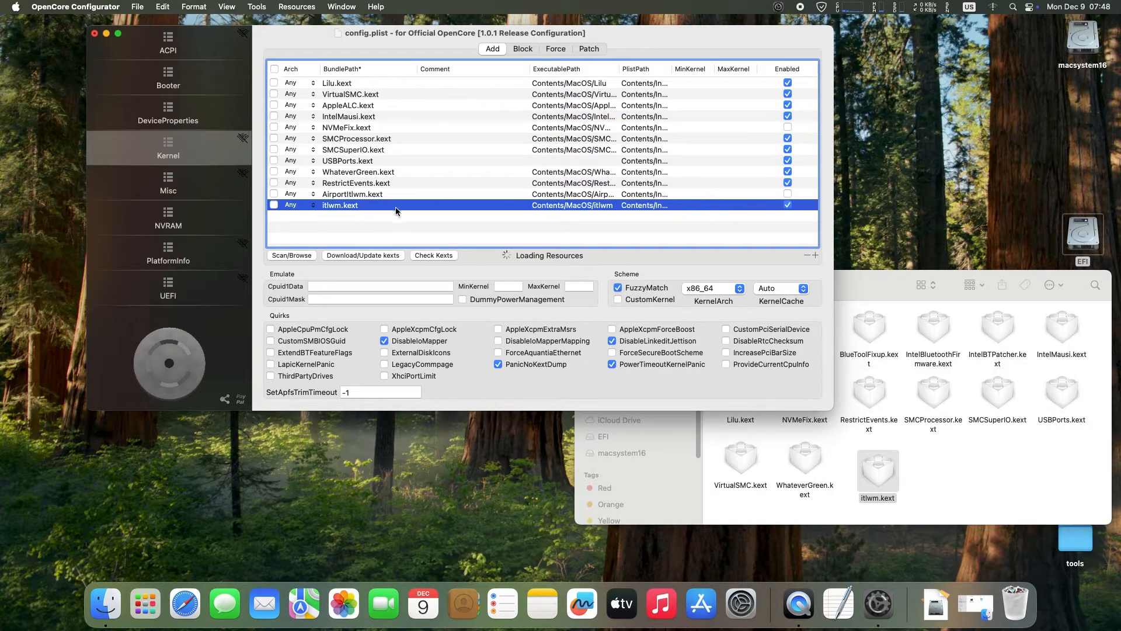
# - Check the AirportItlwm.kext and itlwm.kext entries, widening the ExecutablePath and PlistPath columns to read their full paths
pyautogui.click(353, 195)
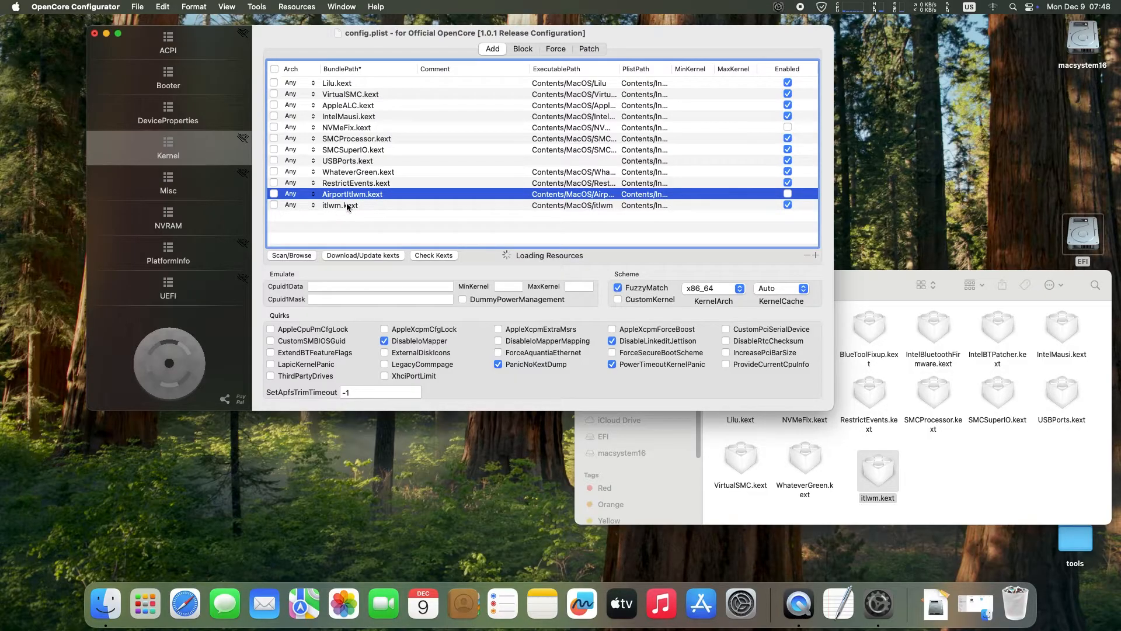
pyautogui.click(371, 208)
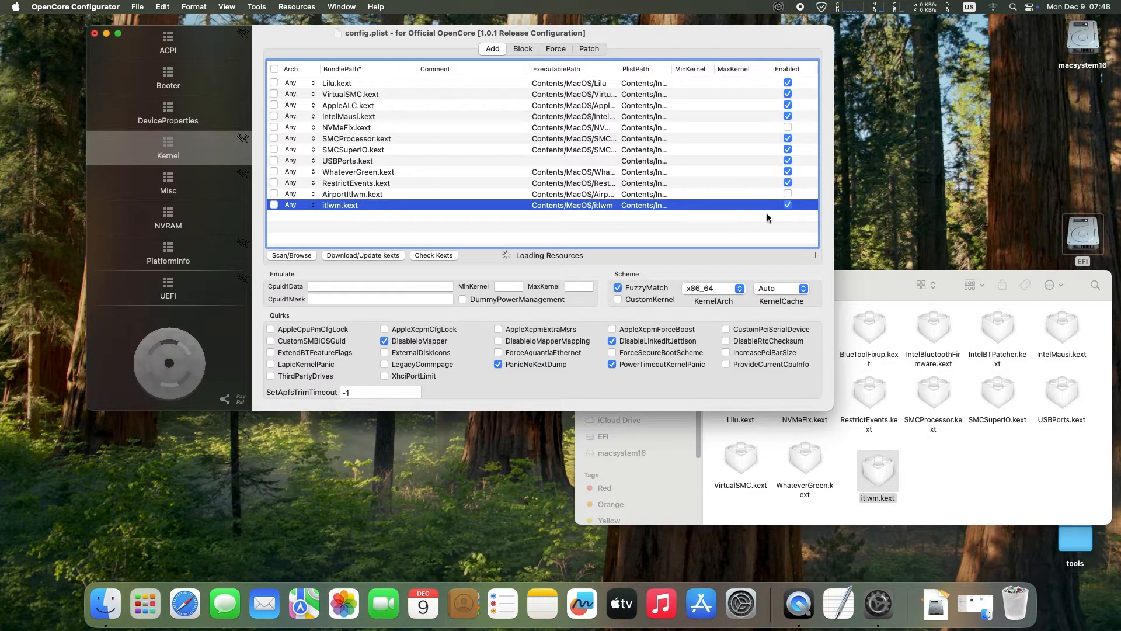
pyautogui.moveTo(672, 68); pyautogui.dragTo(740, 68)
pyautogui.moveTo(620, 68); pyautogui.dragTo(673, 70)
pyautogui.moveTo(668, 242); pyautogui.dragTo(528, 241)
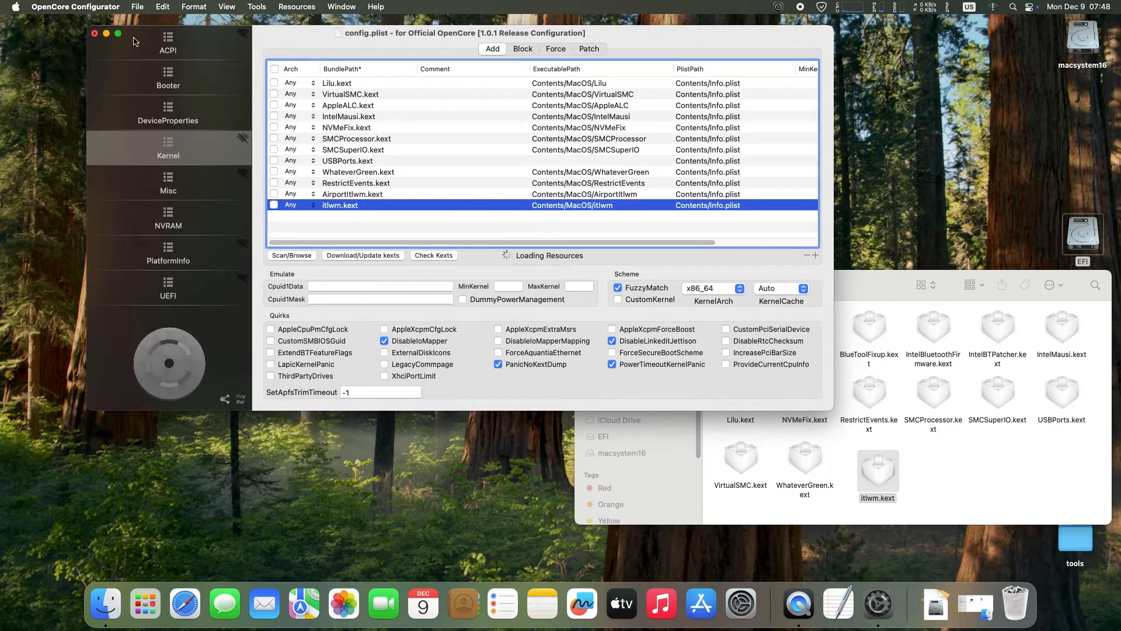
# - Save config.plist, then close its window and the Kexts folder window
pyautogui.click(137, 6)
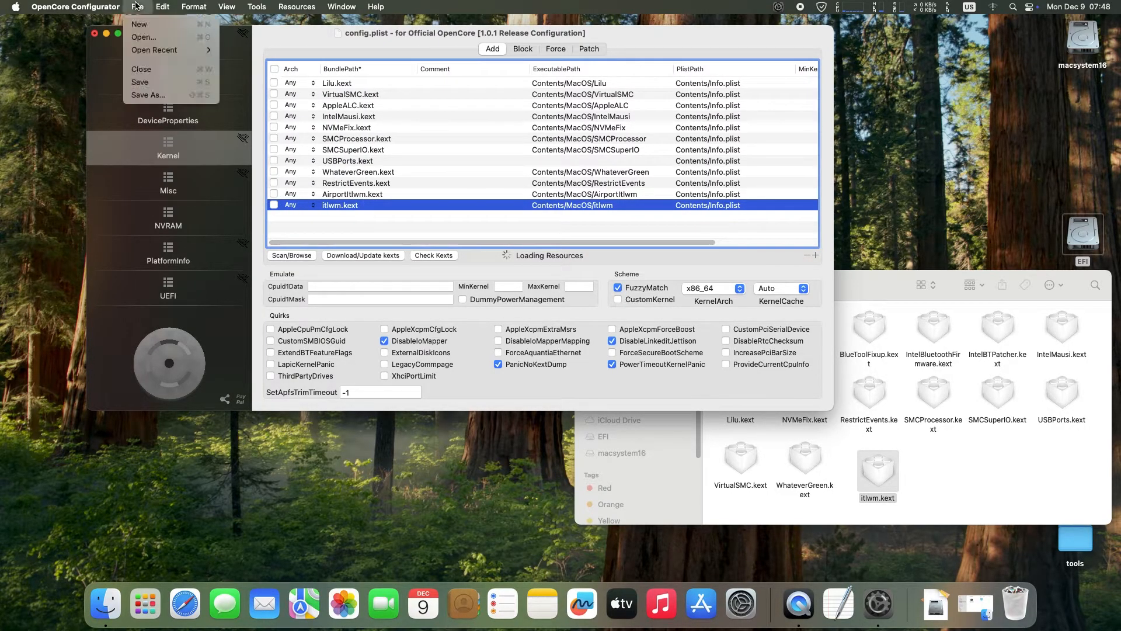
pyautogui.click(173, 83)
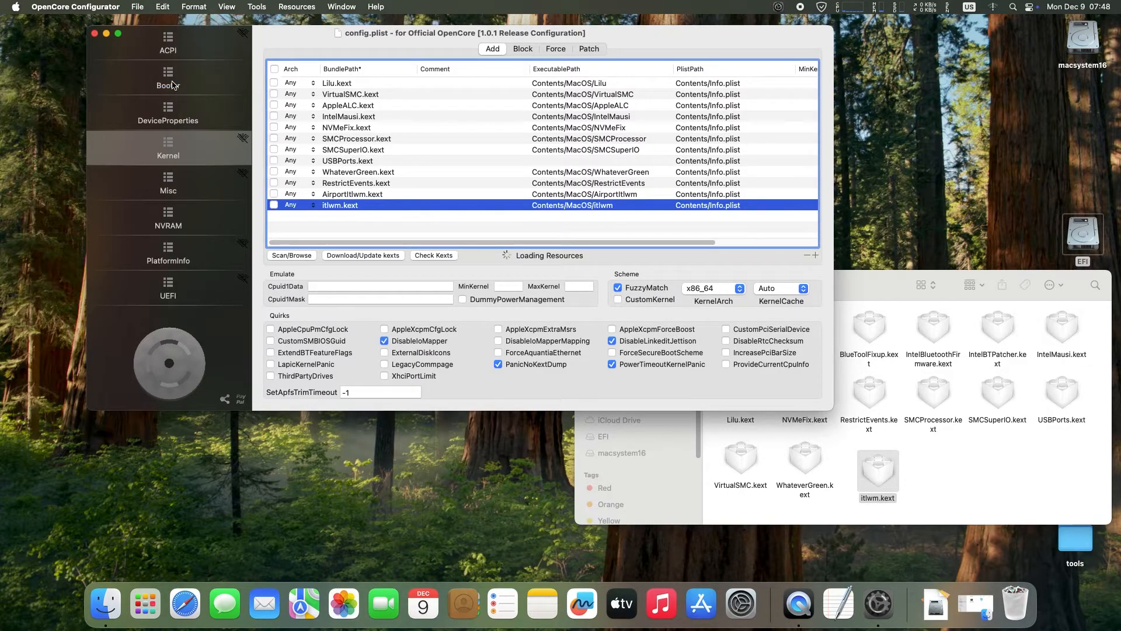
pyautogui.click(137, 6)
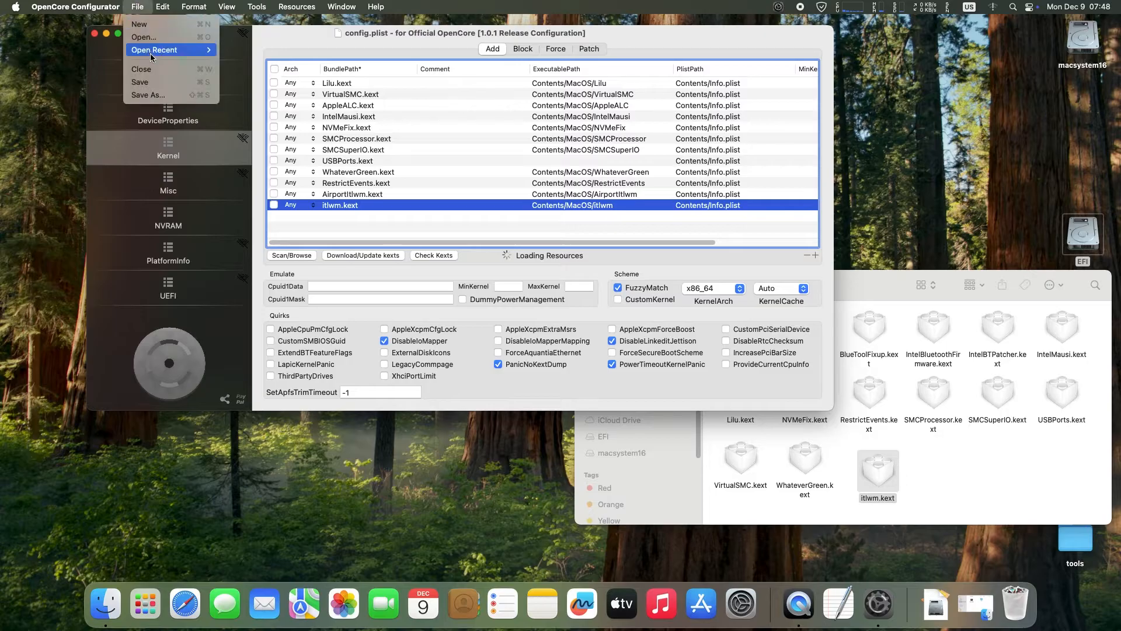
pyautogui.click(157, 83)
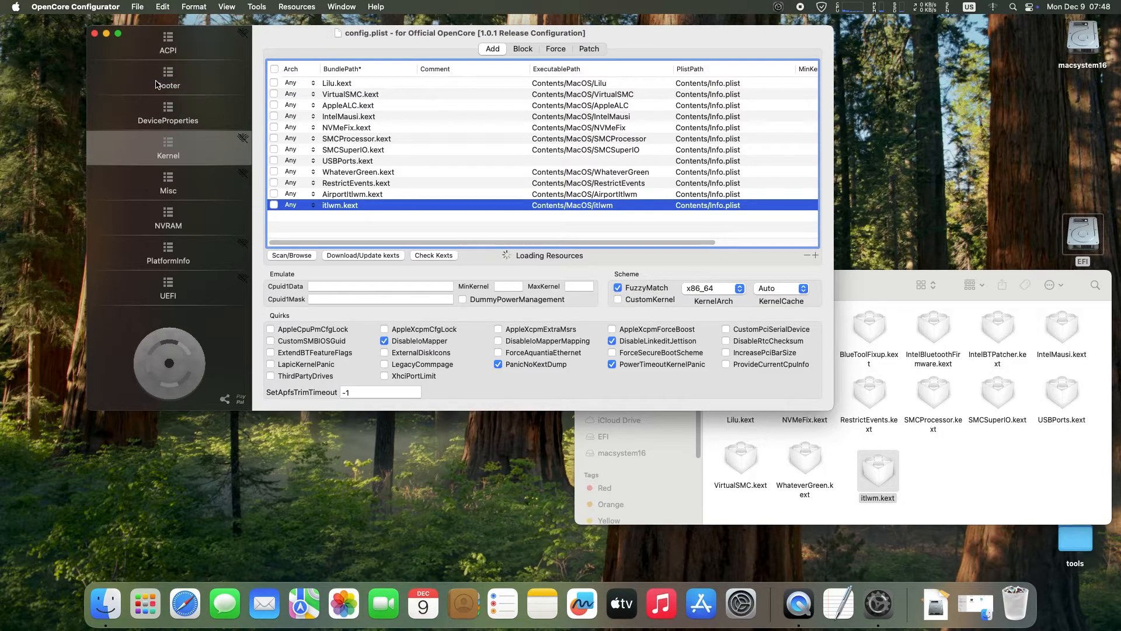
pyautogui.click(95, 34)
pyautogui.click(589, 285)
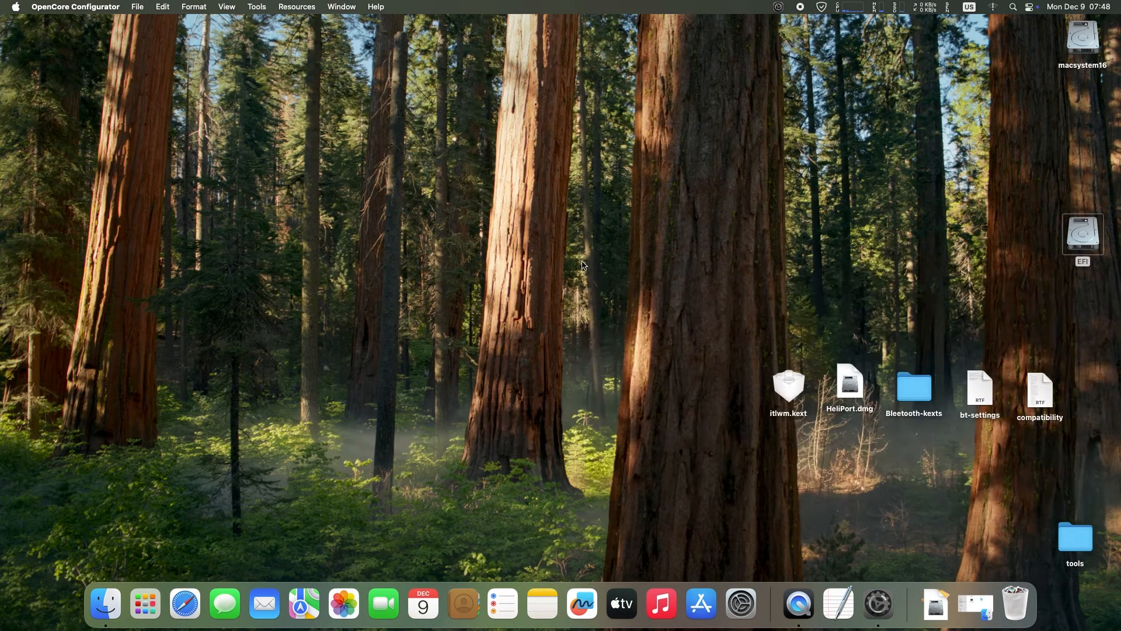
# - Check the state of the built-in macOS Wi-Fi control
pyautogui.click(791, 393)
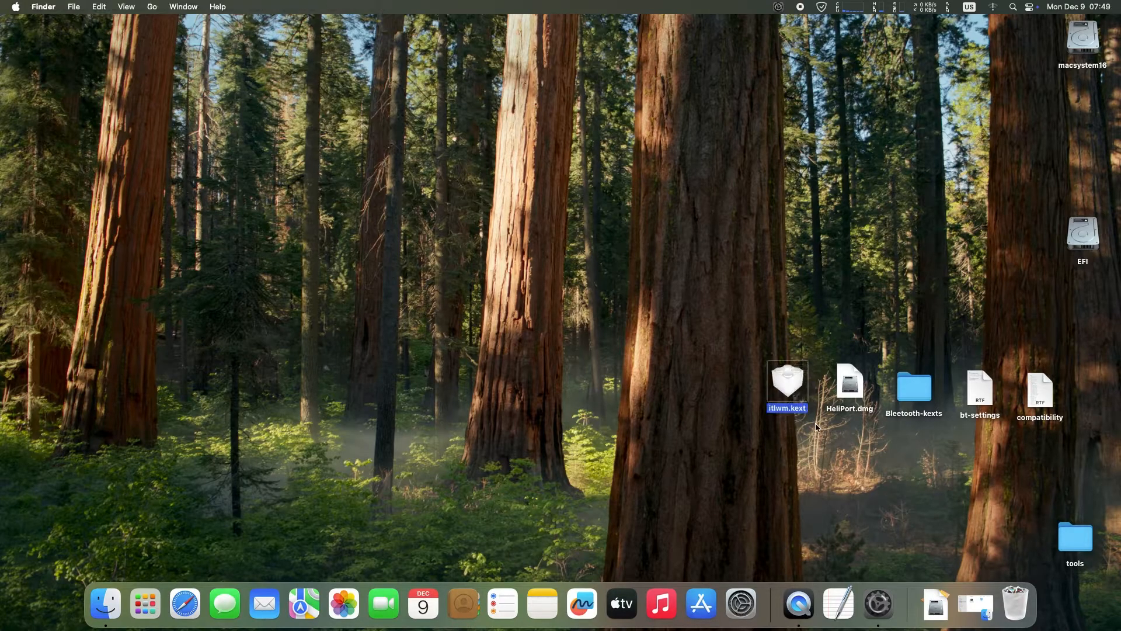
pyautogui.click(823, 452)
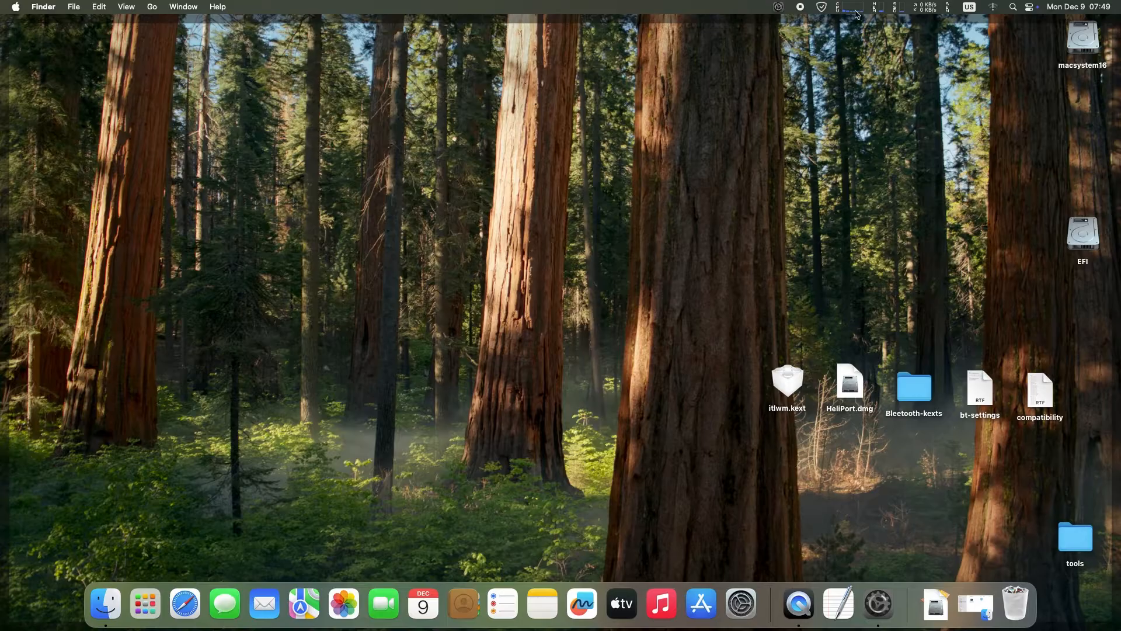
pyautogui.click(994, 8)
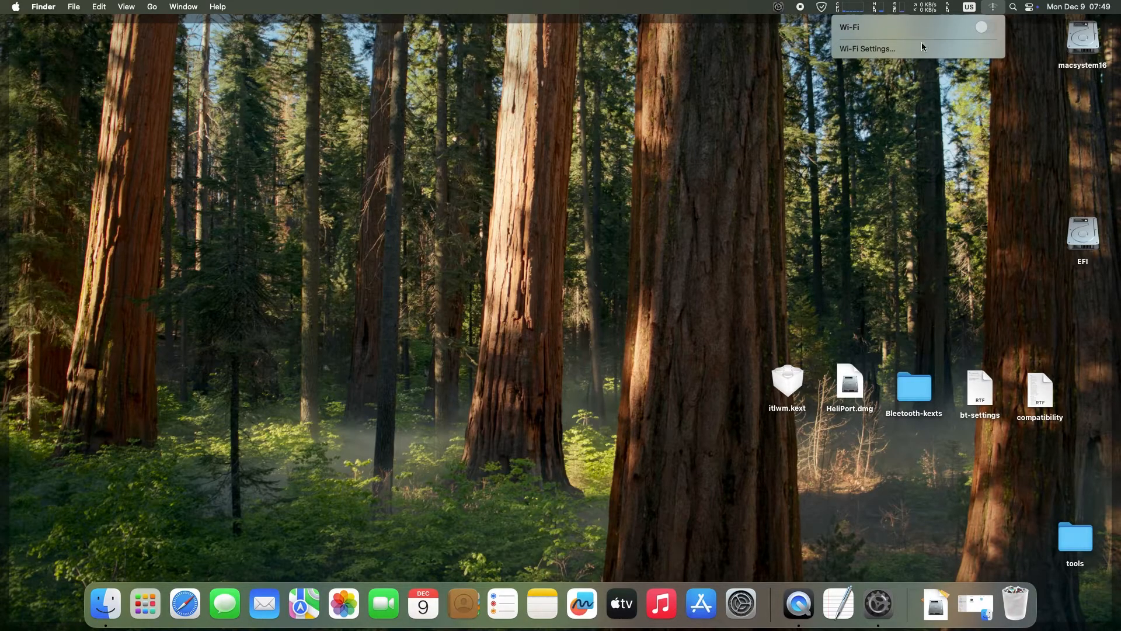
pyautogui.click(995, 9)
pyautogui.click(994, 8)
pyautogui.click(982, 157)
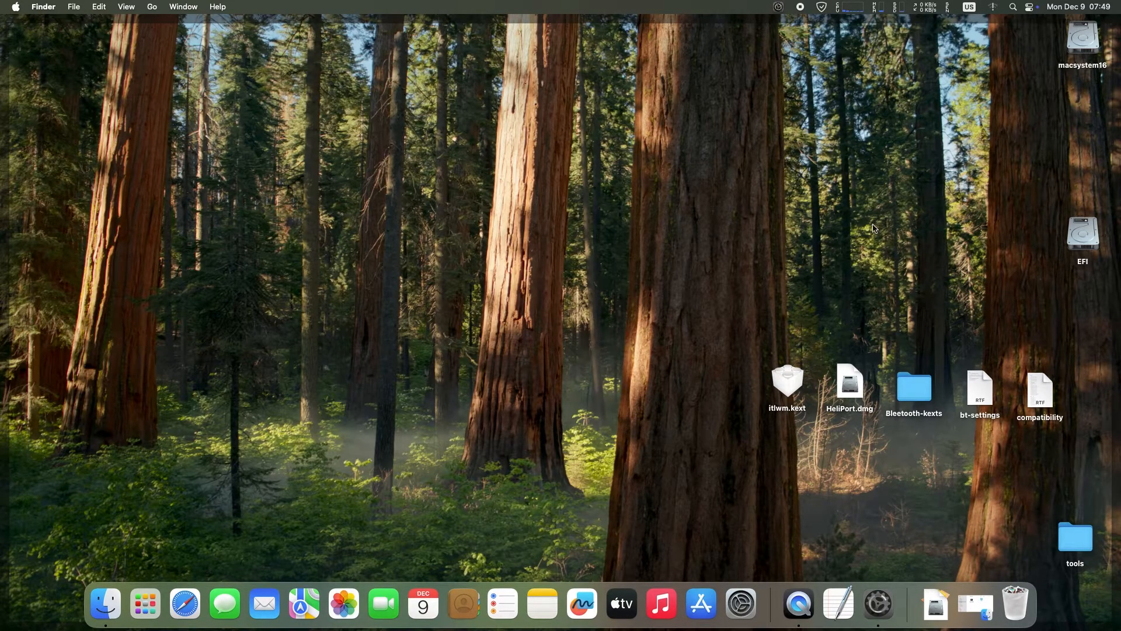
# - Install HeliPort from HeliPort.dmg into Applications, accepting the license and replacing the existing copy, then close both installation windows
pyautogui.click(849, 386)
pyautogui.doubleClick(849, 386)
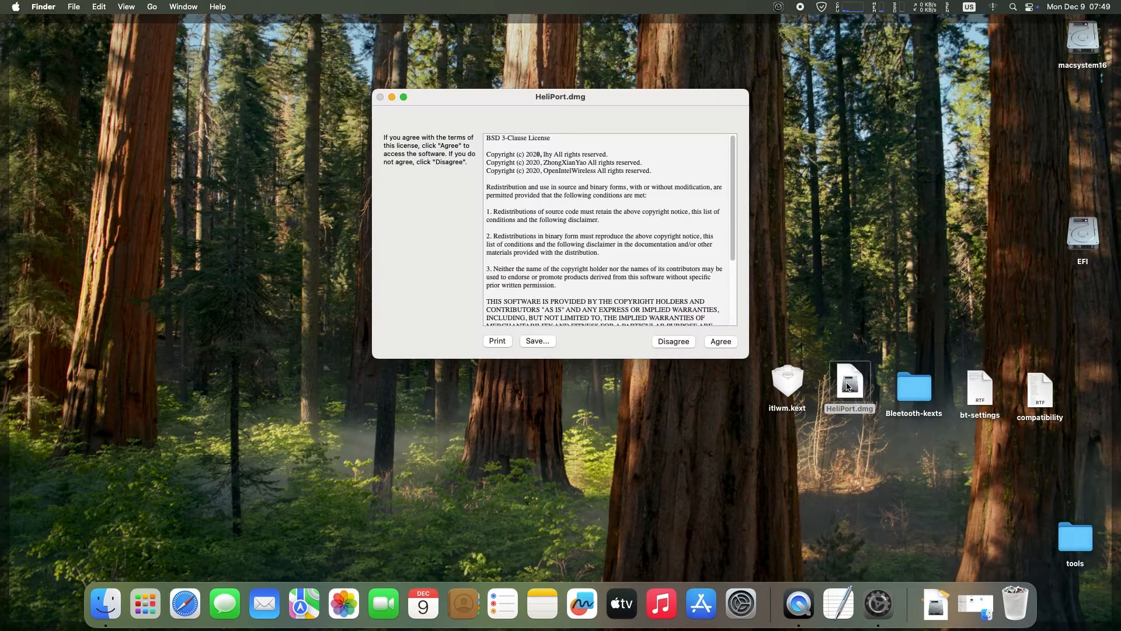
pyautogui.click(723, 367)
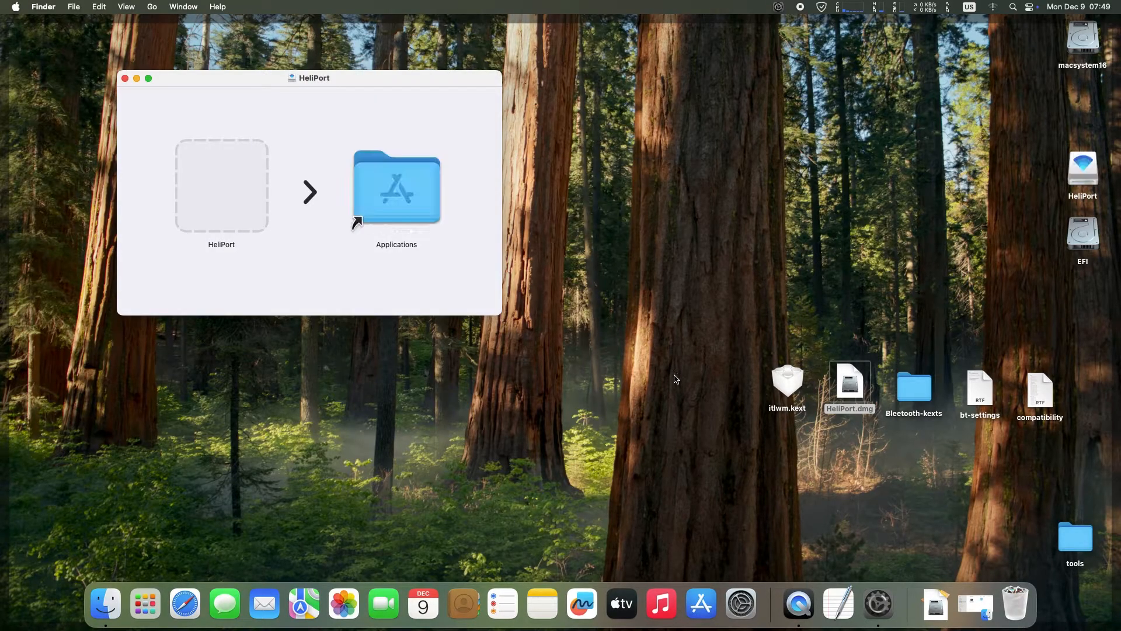
pyautogui.moveTo(215, 181); pyautogui.dragTo(499, 434)
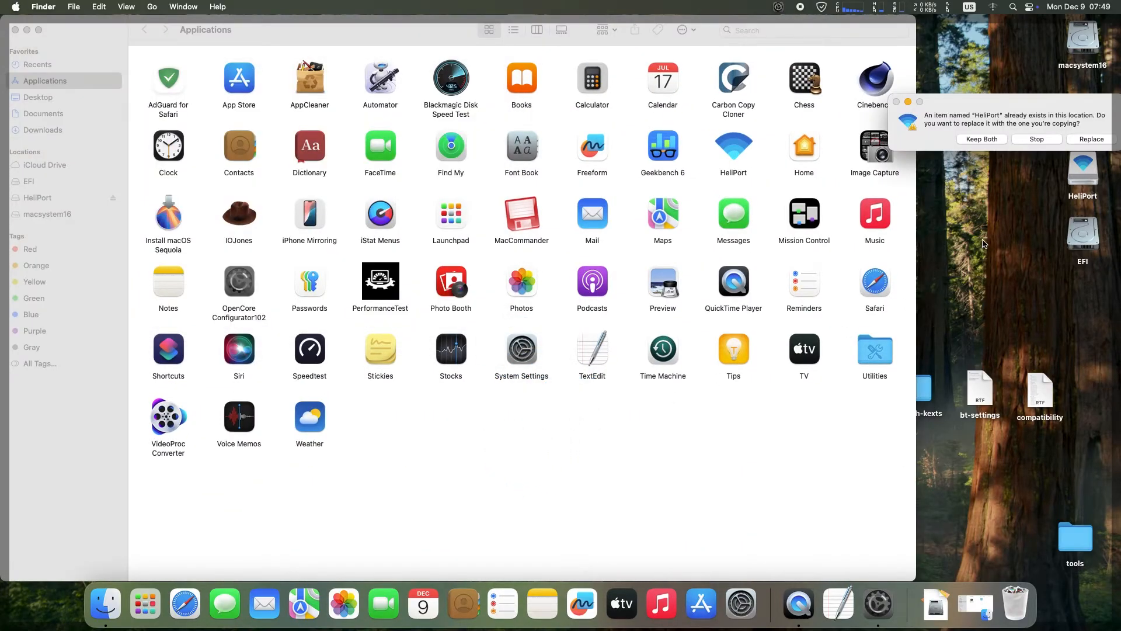
pyautogui.click(1085, 140)
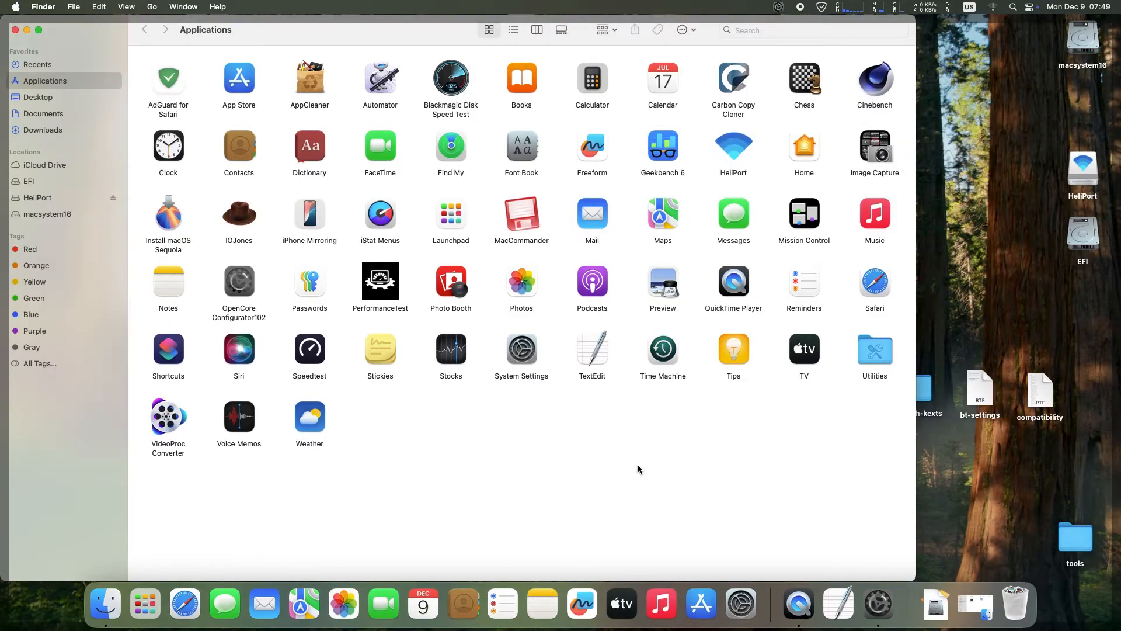
pyautogui.click(16, 31)
pyautogui.click(128, 78)
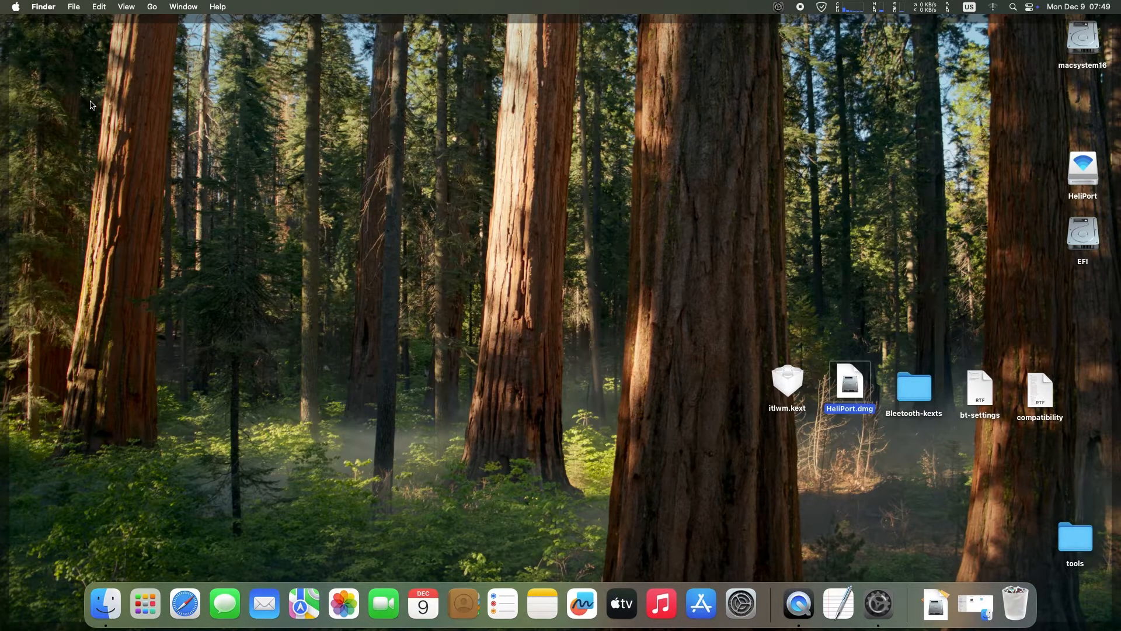
# - Restart the Mac and check the built-in Wi-Fi status after the reboot
pyautogui.click(16, 7)
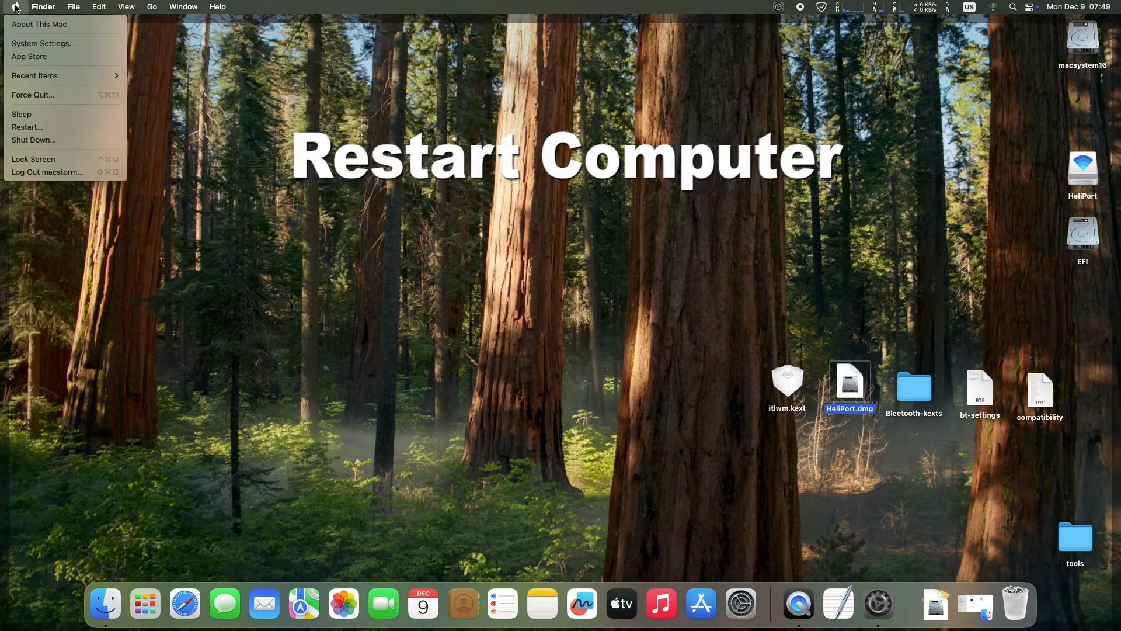
pyautogui.click(55, 128)
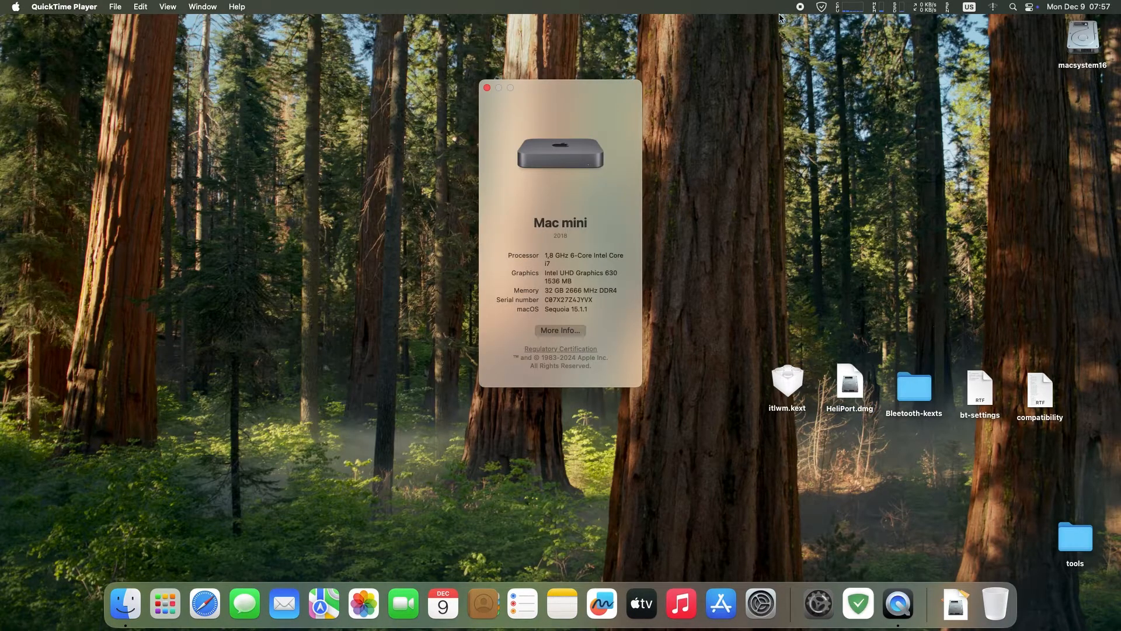
pyautogui.click(995, 11)
pyautogui.click(956, 121)
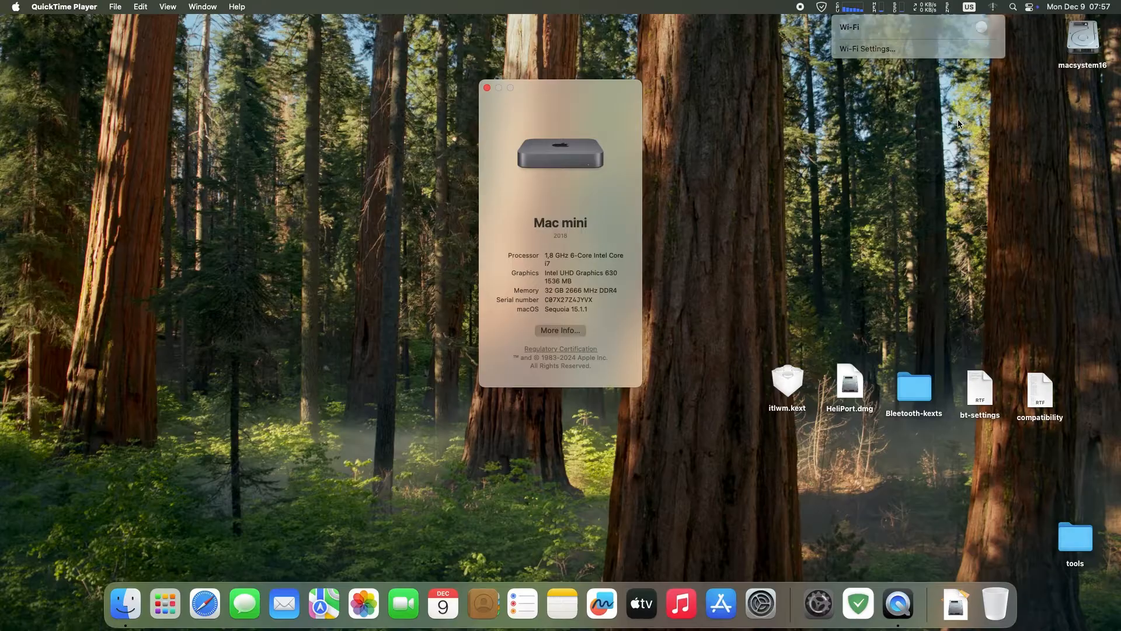
# - Try to launch HeliPort from the installed applications and dismiss the security warning without trashing the app
pyautogui.click(165, 604)
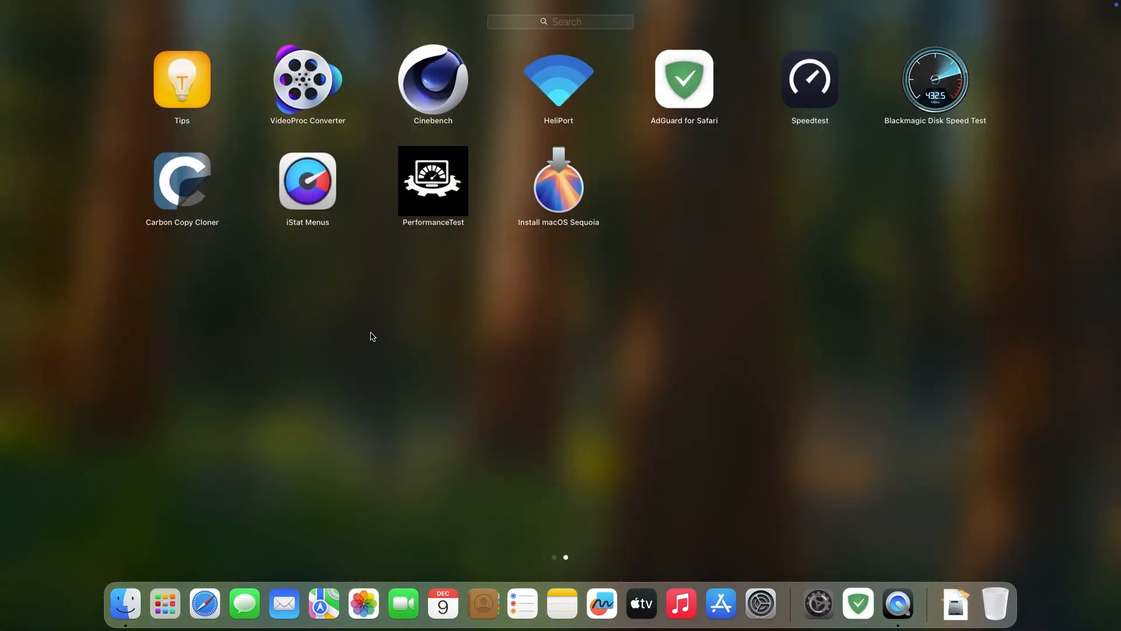
pyautogui.click(555, 83)
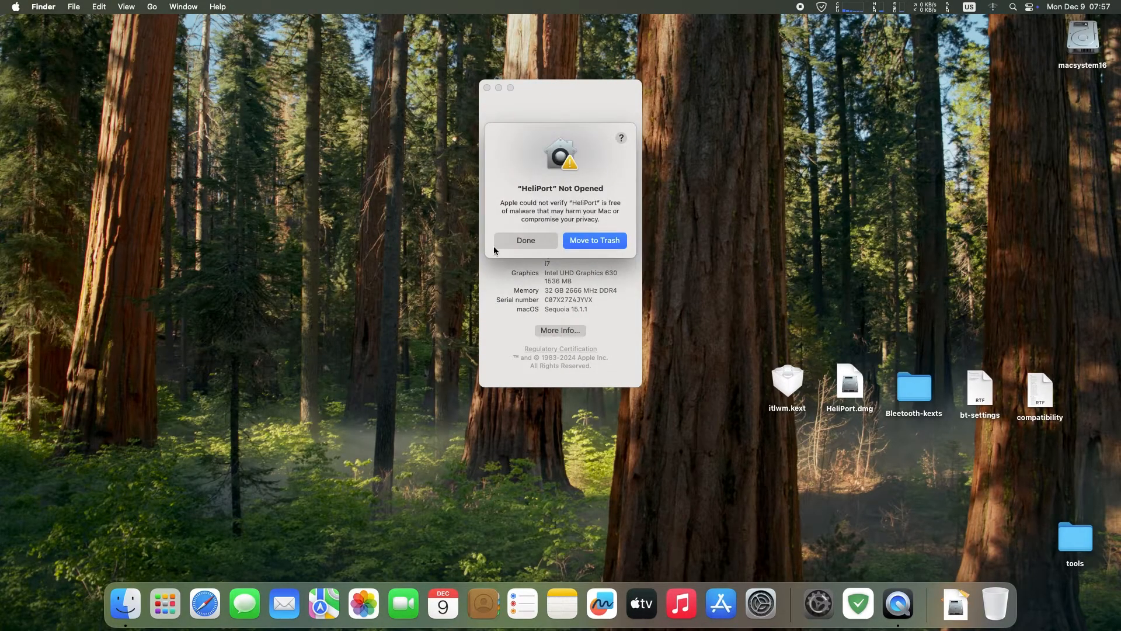
pyautogui.click(523, 242)
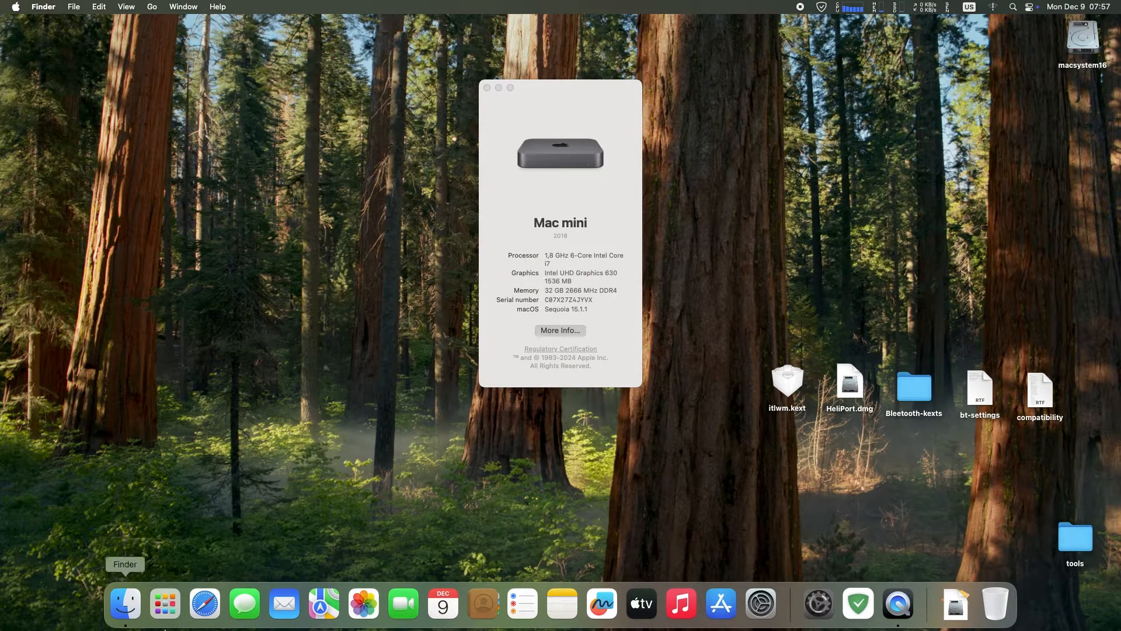
# - Allow the blocked HeliPort app to open anyway in the Privacy & Security settings, authorizing with the administrator password
pyautogui.click(758, 601)
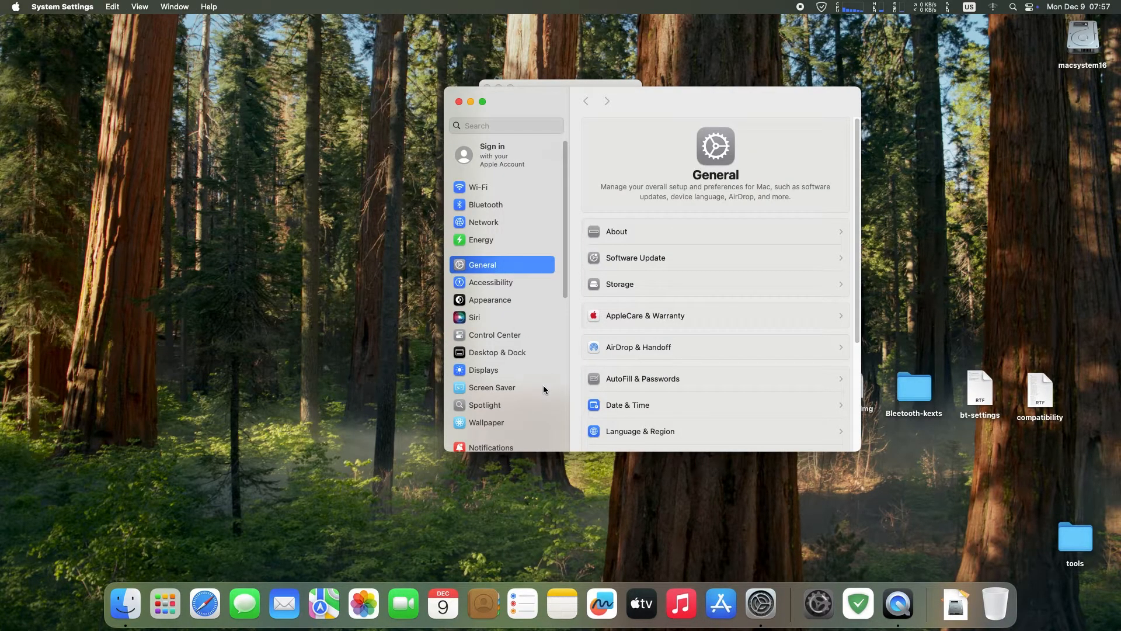
pyautogui.moveTo(563, 274); pyautogui.dragTo(560, 363)
pyautogui.click(516, 394)
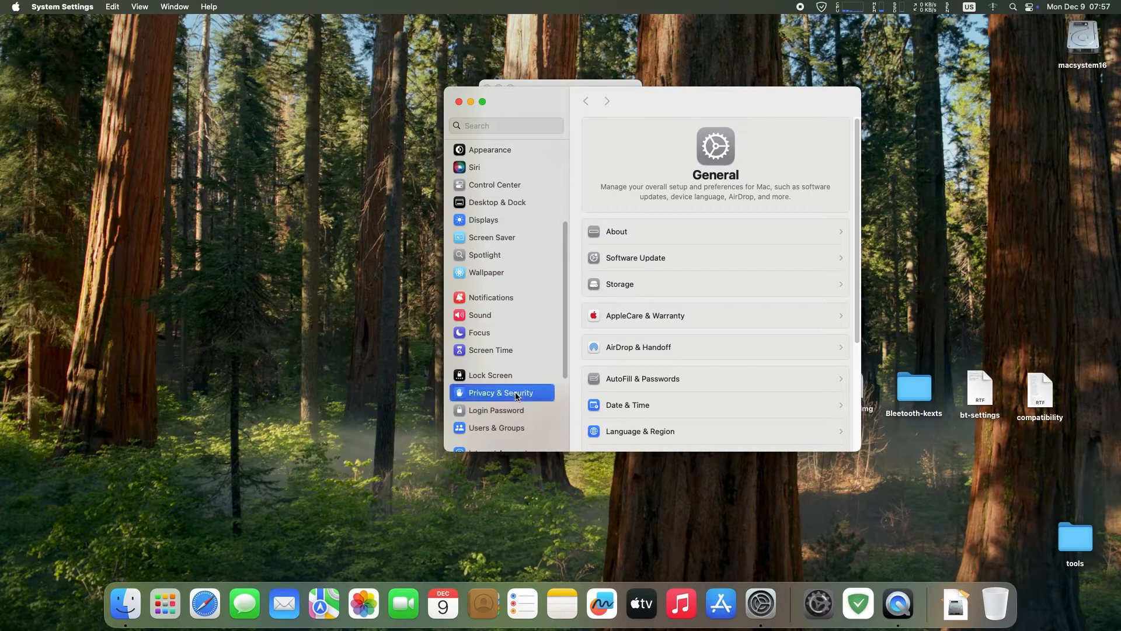
pyautogui.moveTo(857, 229); pyautogui.dragTo(858, 235)
pyautogui.scroll(-15, 829, 345)
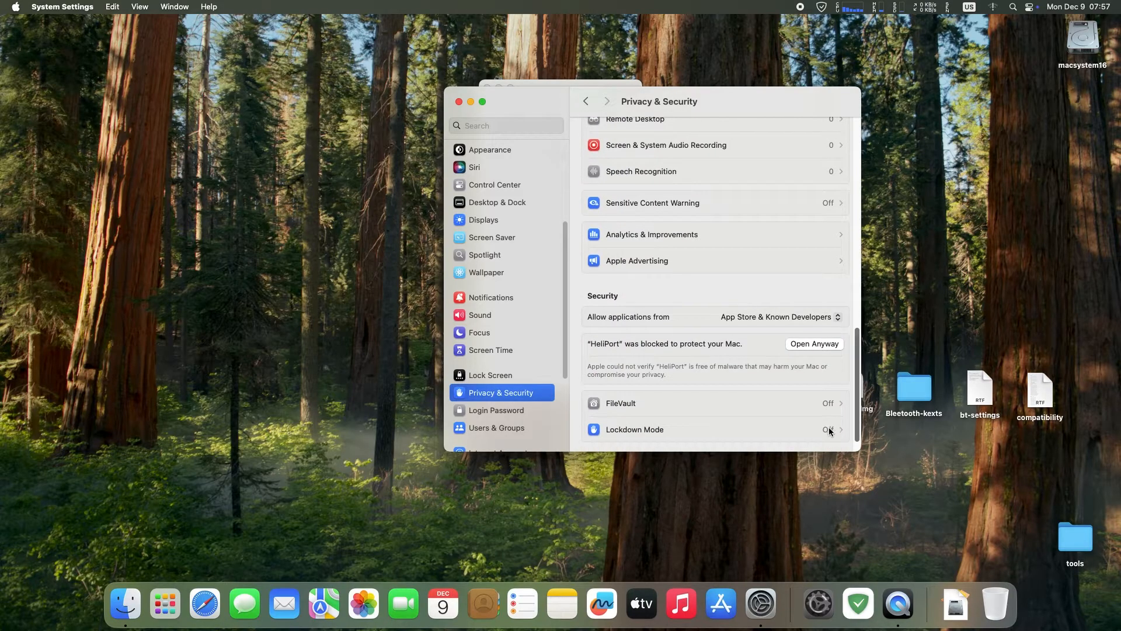
pyautogui.click(811, 344)
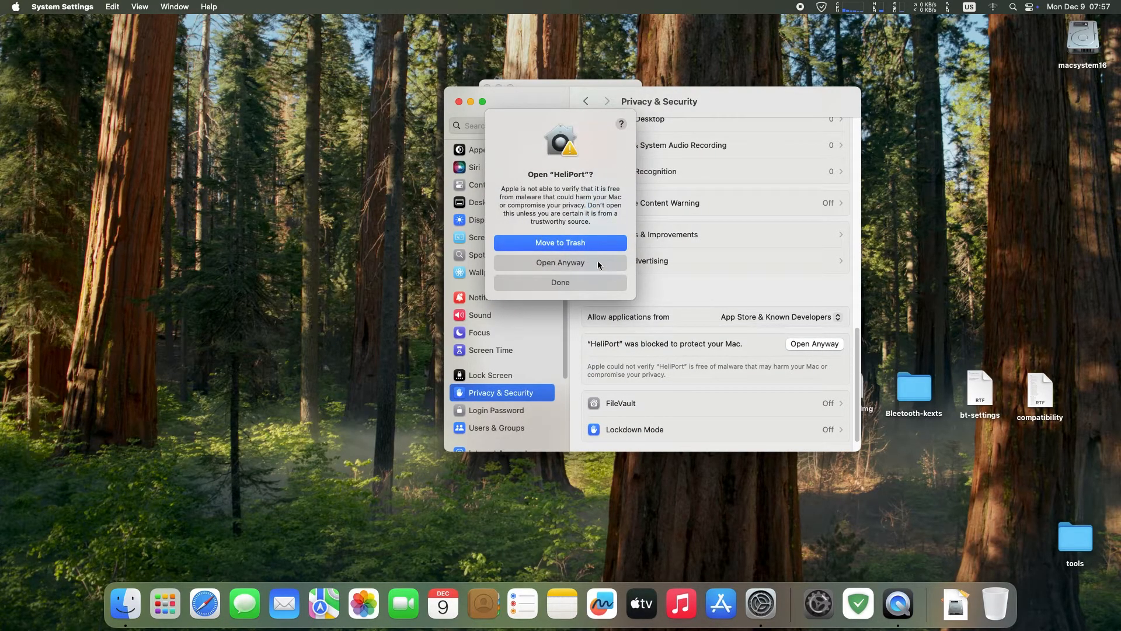
pyautogui.click(581, 263)
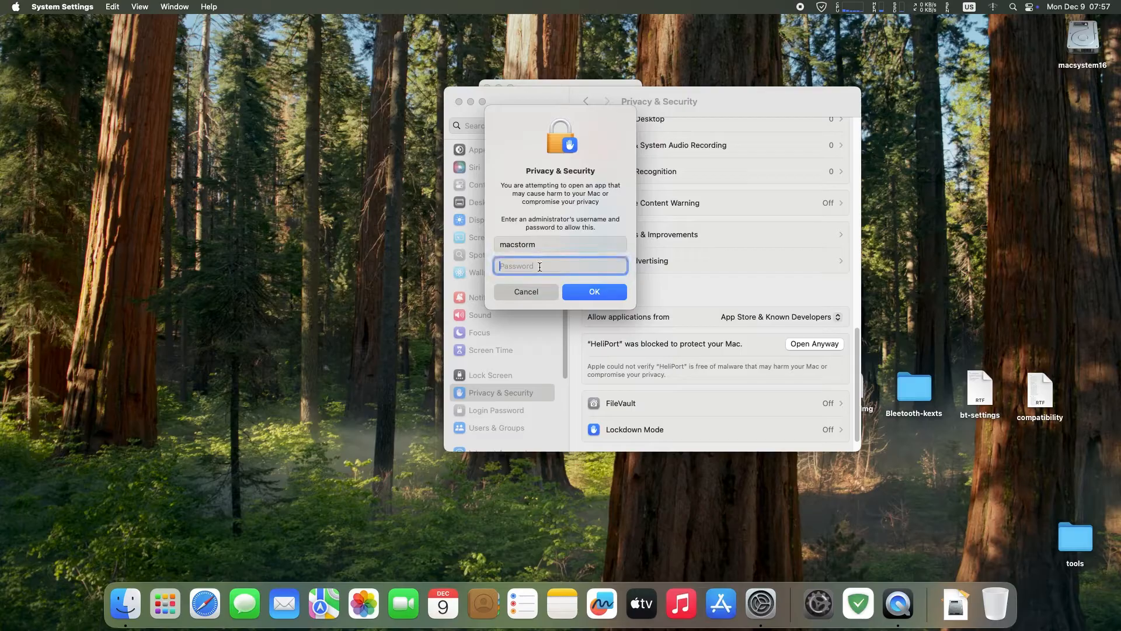
pyautogui.write('••')
pyautogui.press('Return')
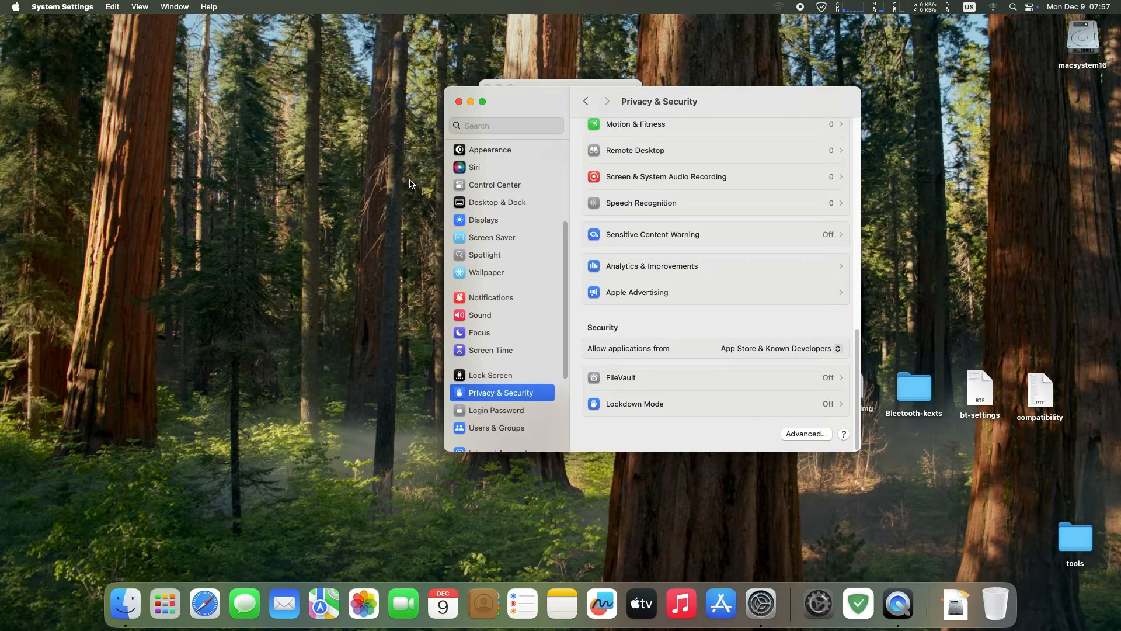
# - Join the CyfrowyPolsat network through HeliPort with its Wi-Fi password, keeping the network remembered
pyautogui.click(780, 8)
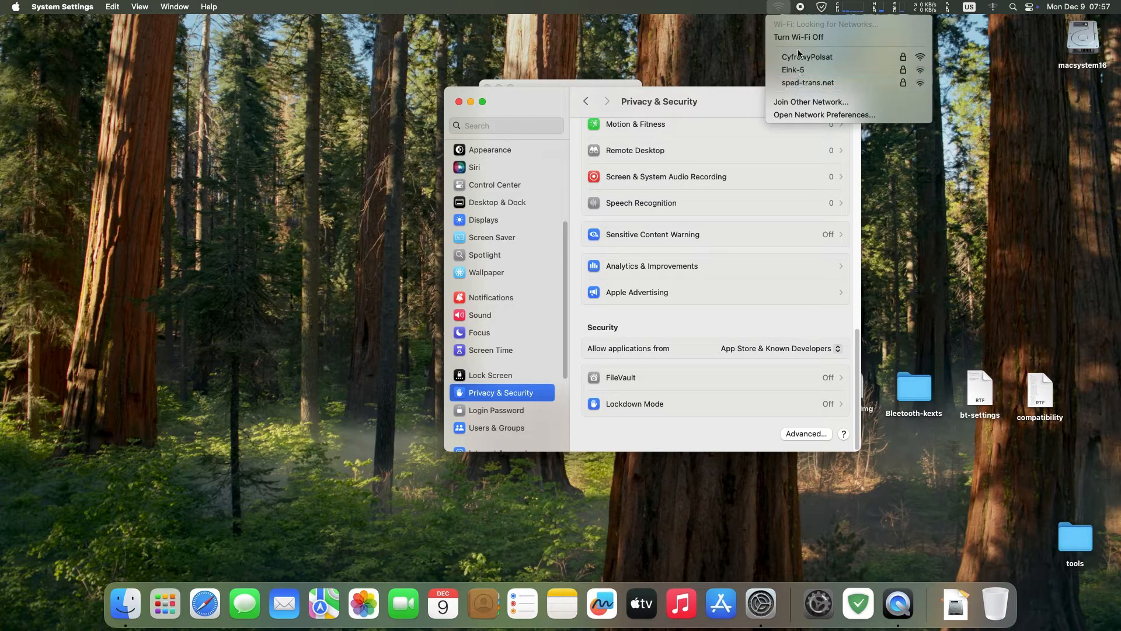
pyautogui.click(729, 45)
pyautogui.click(779, 8)
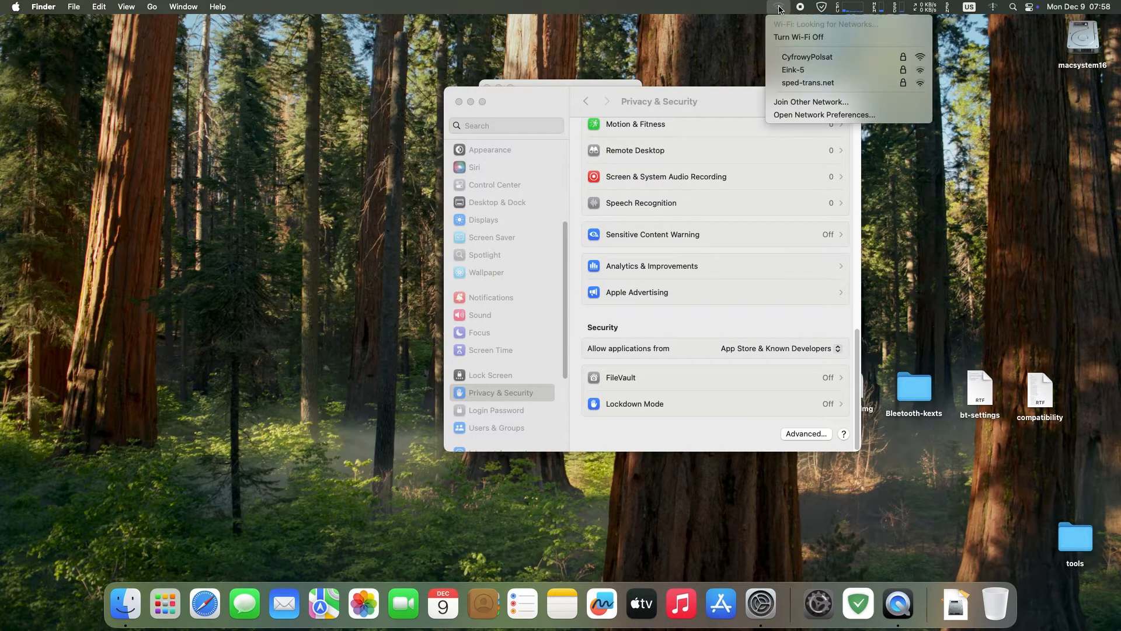
pyautogui.click(809, 58)
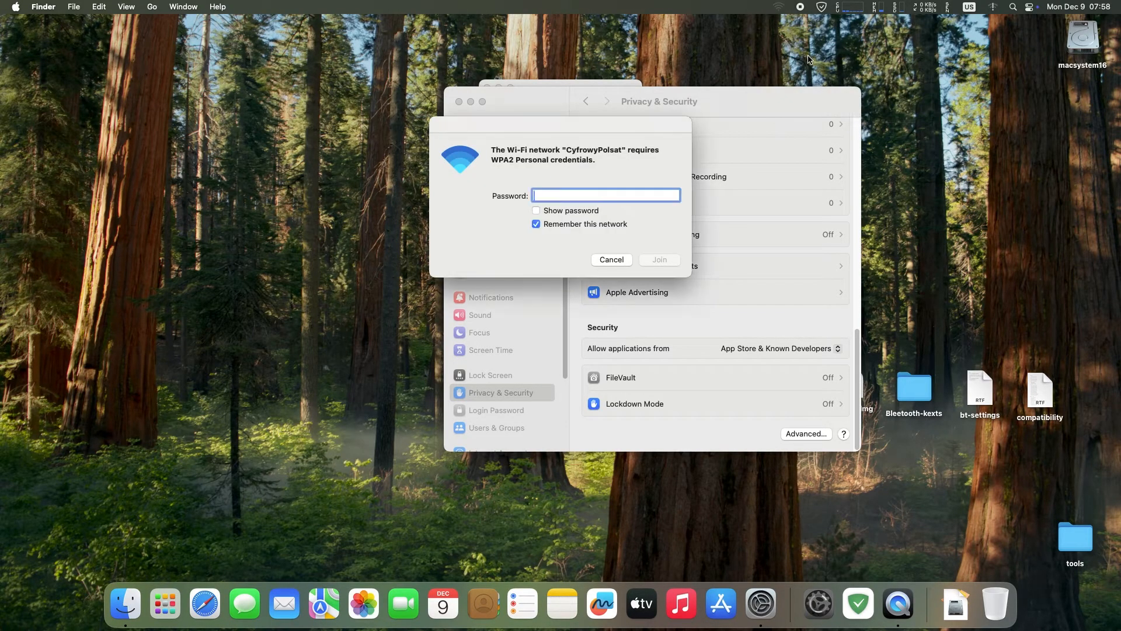
pyautogui.write('••••••••')
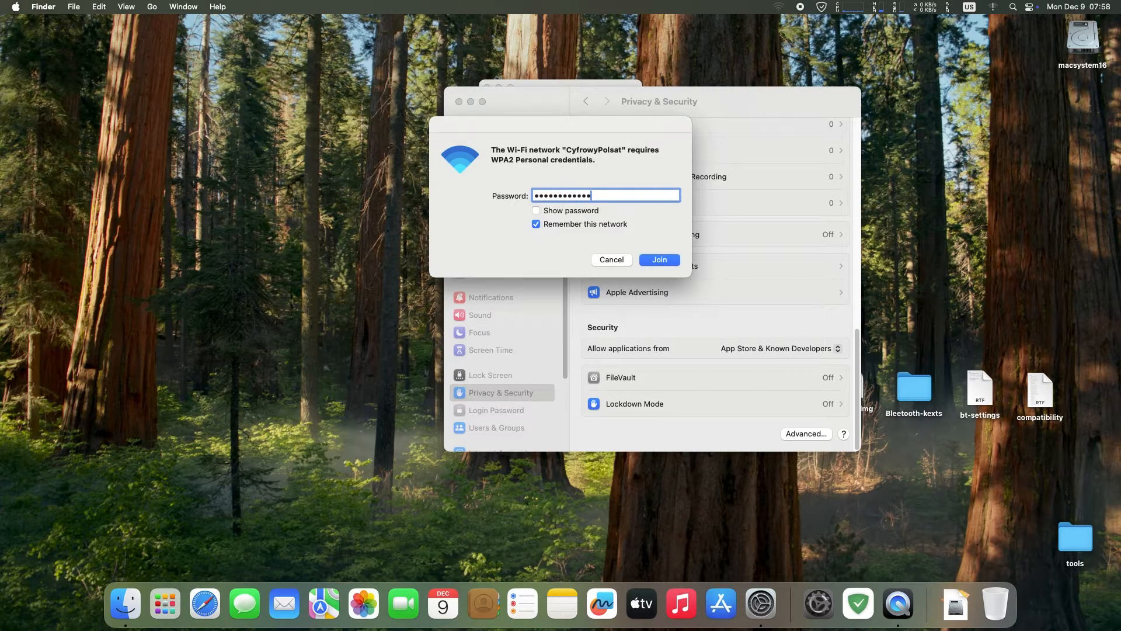
pyautogui.click(658, 261)
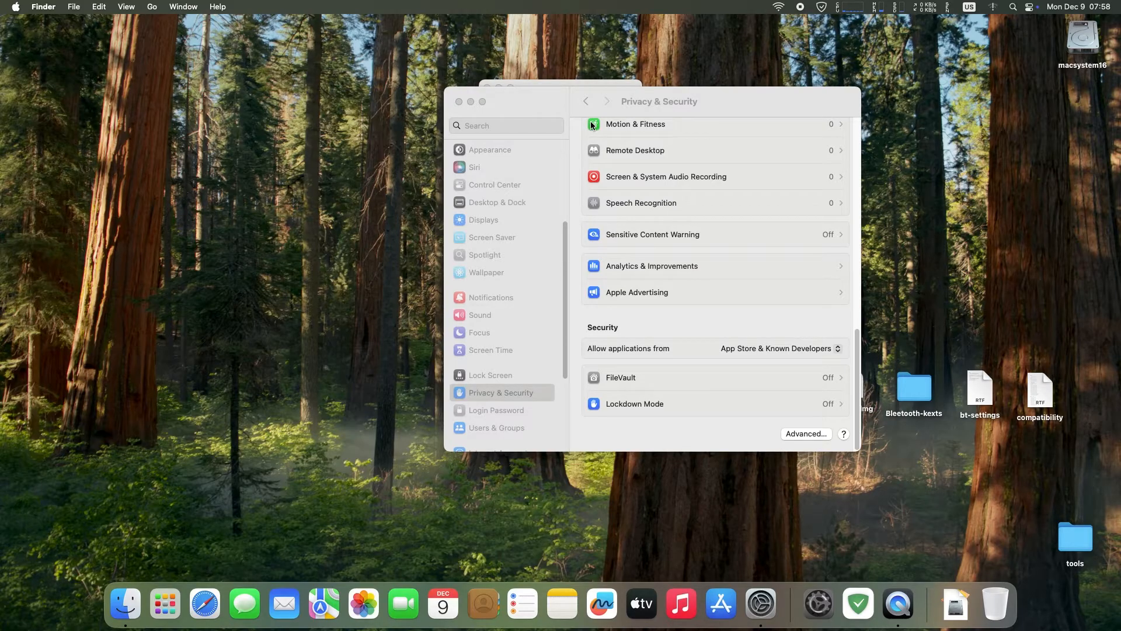
# - Check the Wi-Fi connection in HeliPort, then close the System Settings and About This Mac windows
pyautogui.click(772, 8)
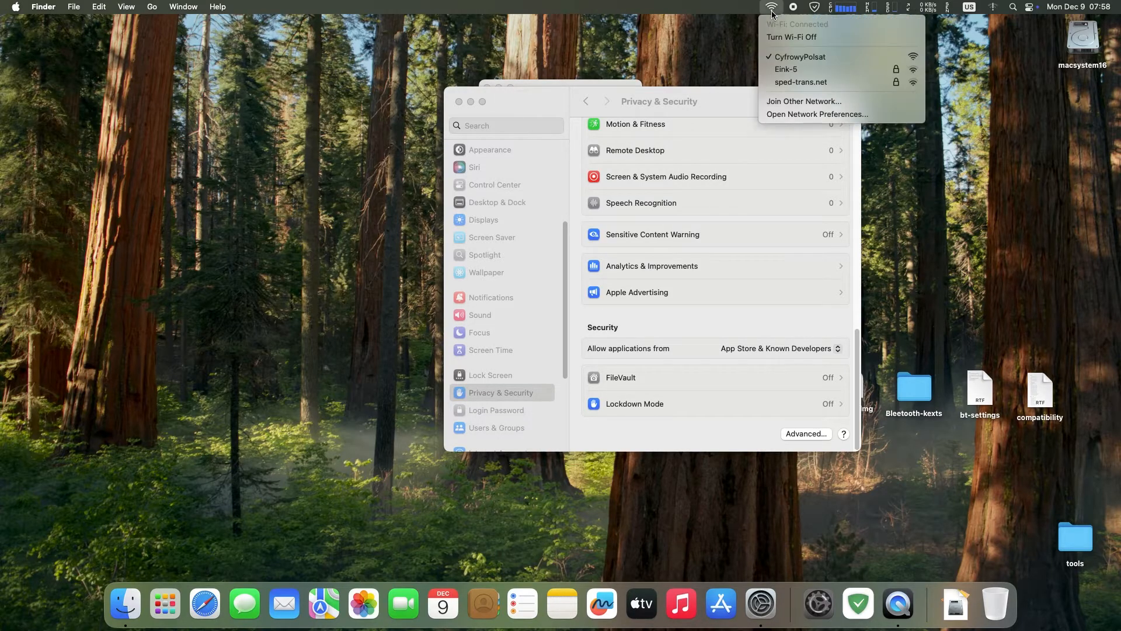
pyautogui.click(699, 43)
pyautogui.click(459, 102)
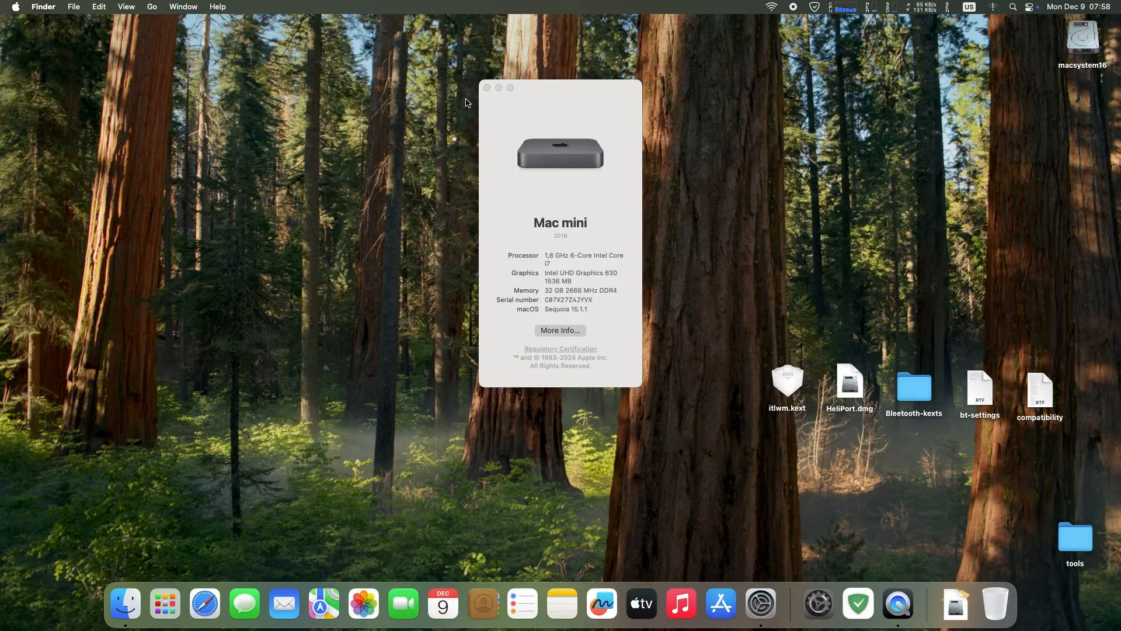
pyautogui.click(487, 87)
# - Switch to Safari and load the macstorm.eu website over the Wi-Fi connection
pyautogui.click(204, 603)
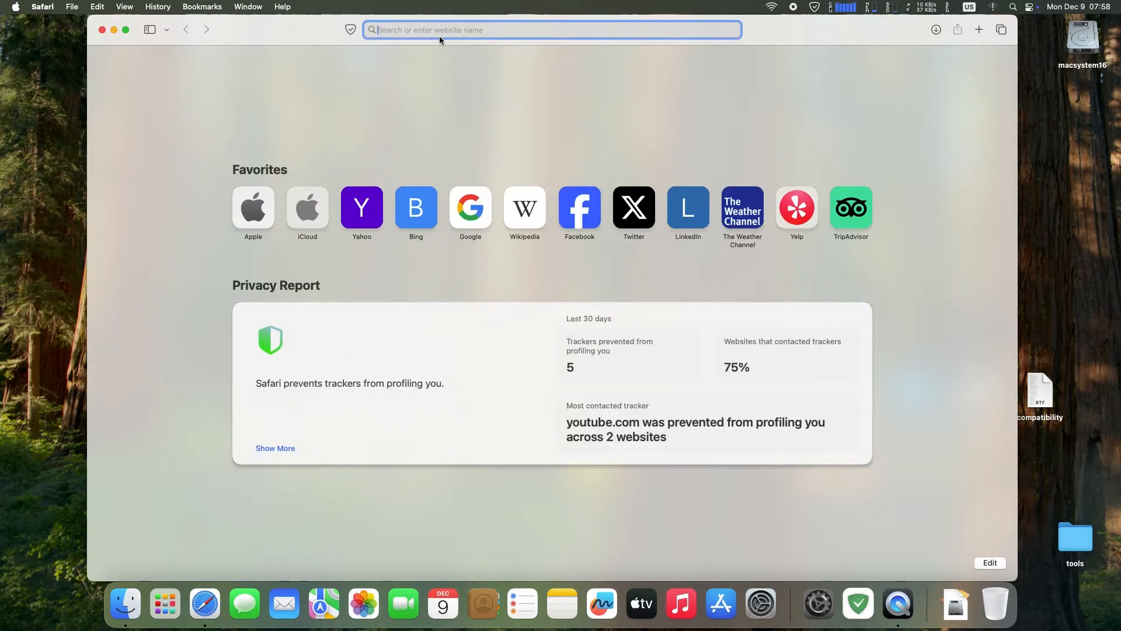
pyautogui.write('macst')
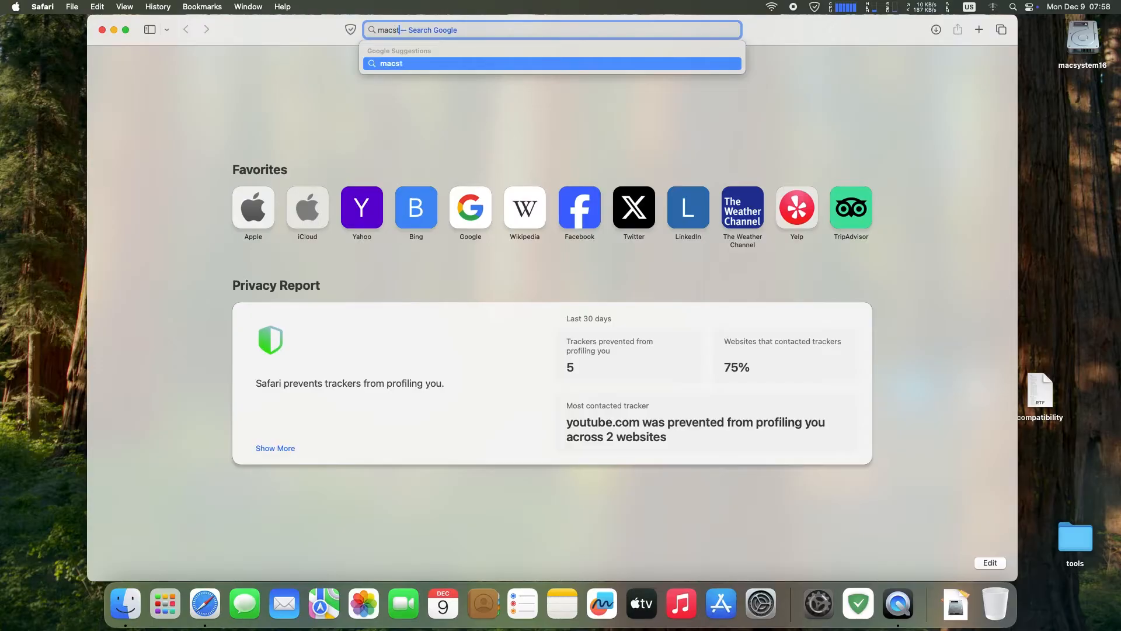
pyautogui.write('orm.eu')
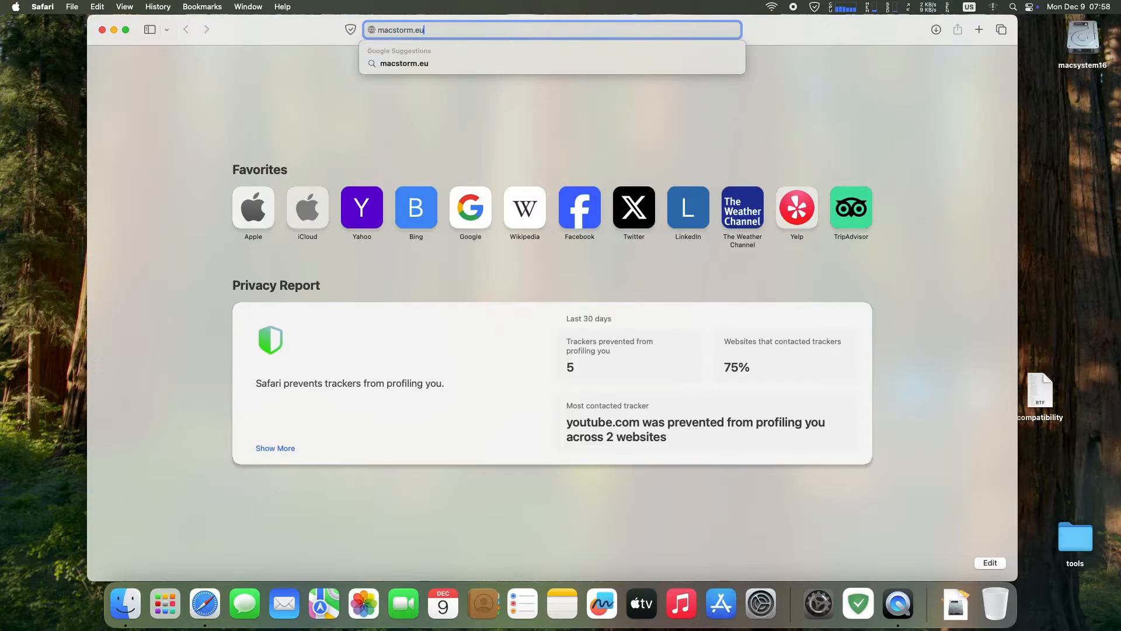
pyautogui.press('Return')
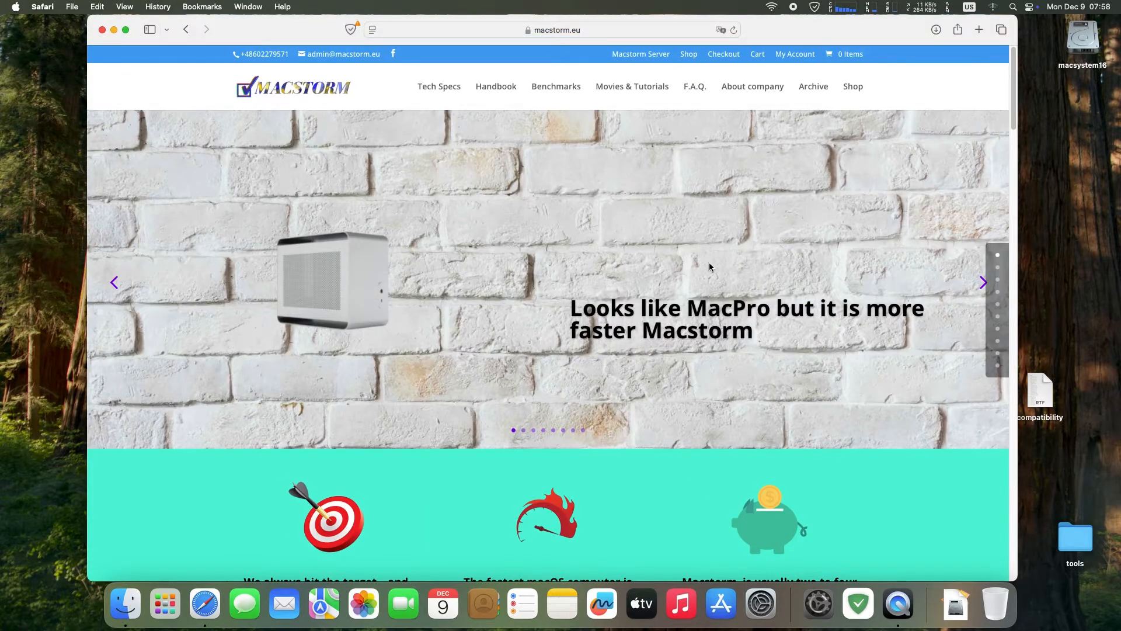
# - Look through the Macstorm home page down to its footer and back up, and close the browser window
pyautogui.scroll(-10, 730, 265)
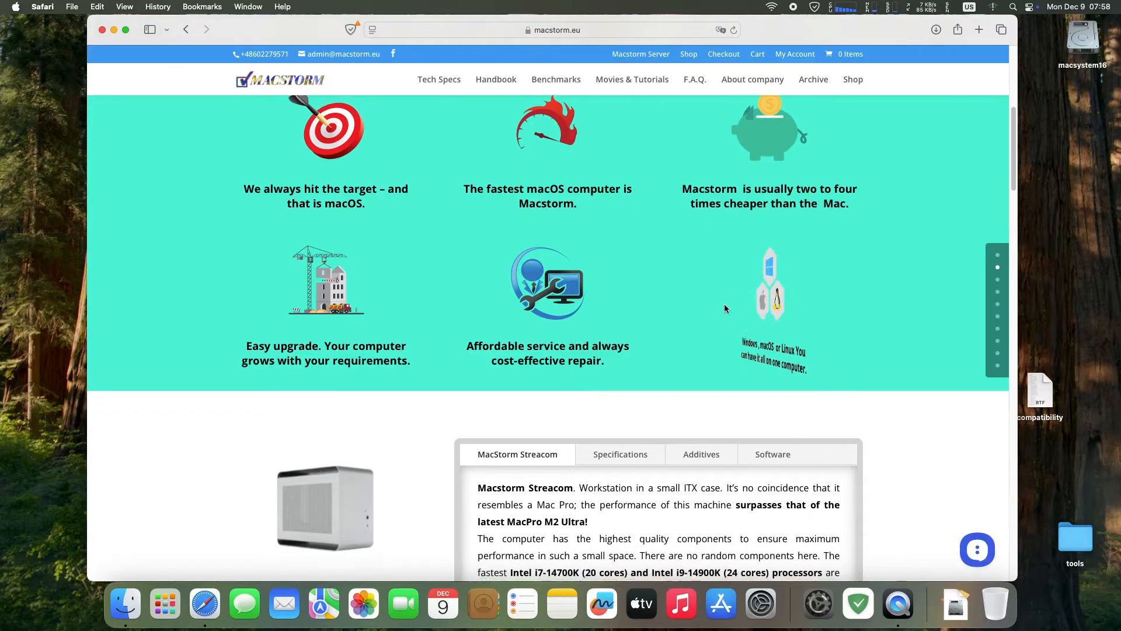
pyautogui.scroll(-10, 724, 310)
pyautogui.scroll(12, 709, 286)
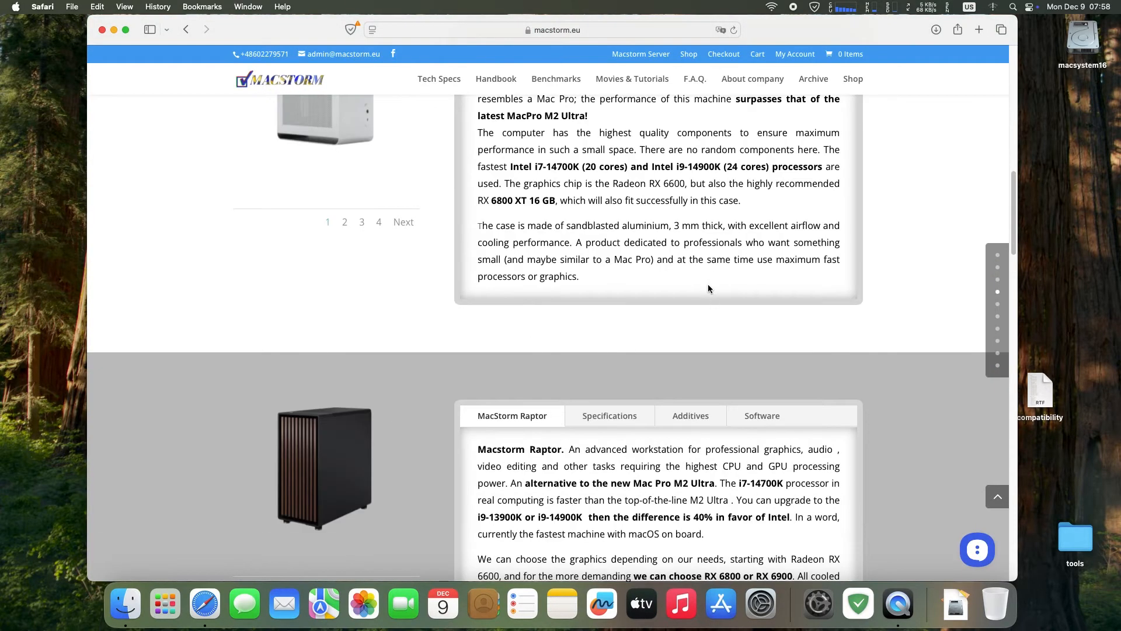
pyautogui.scroll(9, 706, 292)
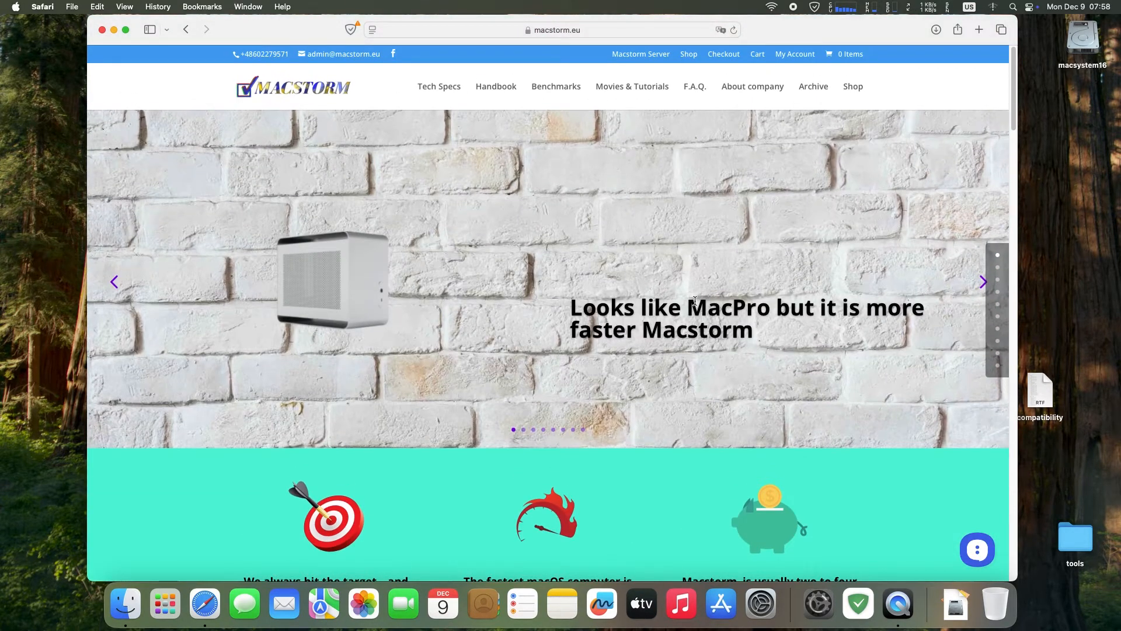
pyautogui.scroll(-5, 698, 301)
pyautogui.scroll(-20, 697, 303)
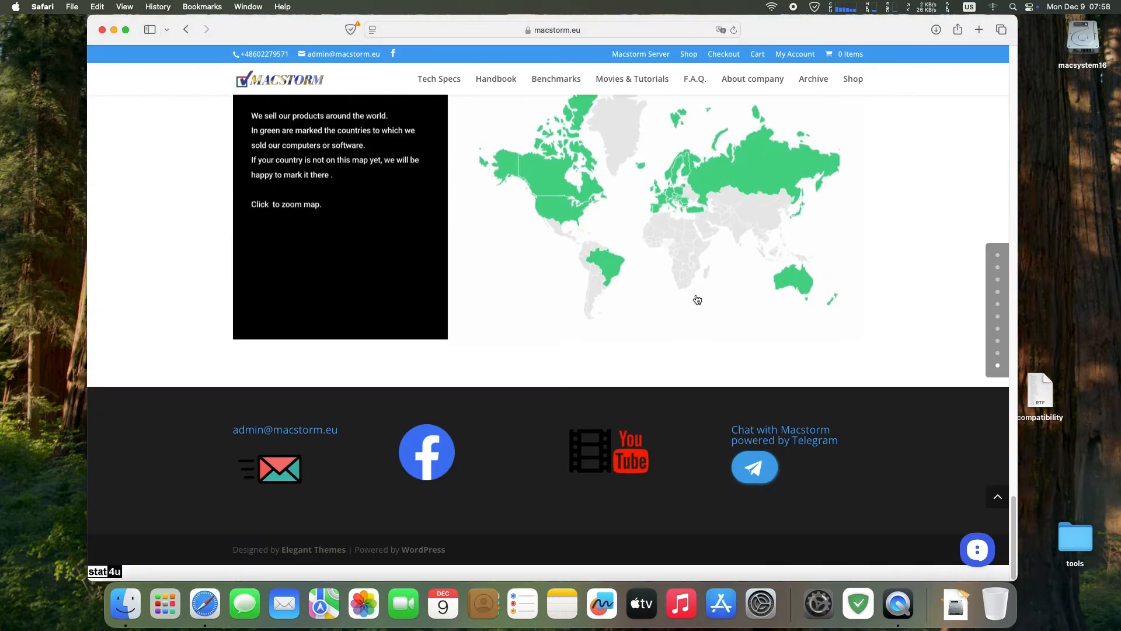
pyautogui.scroll(3, 698, 313)
pyautogui.scroll(20, 697, 312)
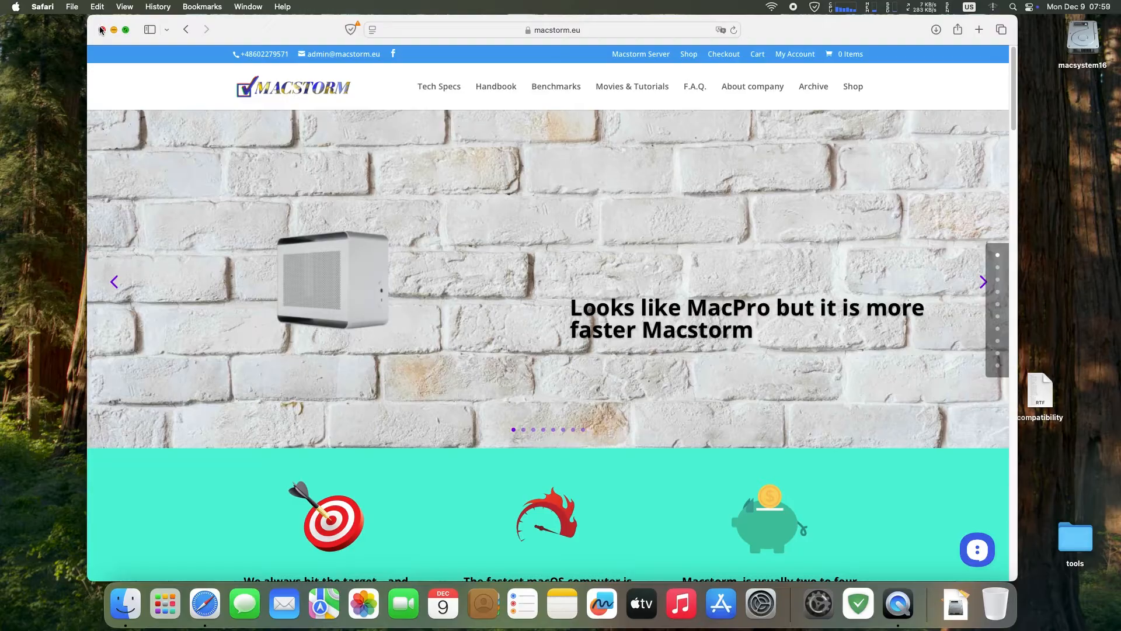
pyautogui.click(102, 30)
# - Open the full System Report from the About This Mac information
pyautogui.click(11, 5)
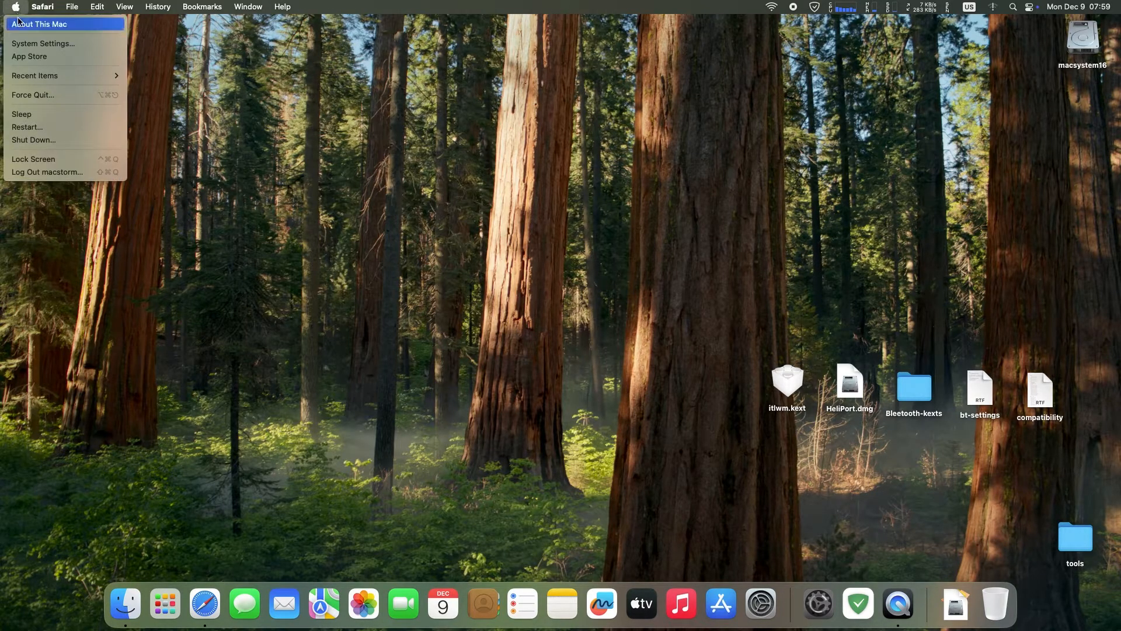
pyautogui.click(21, 24)
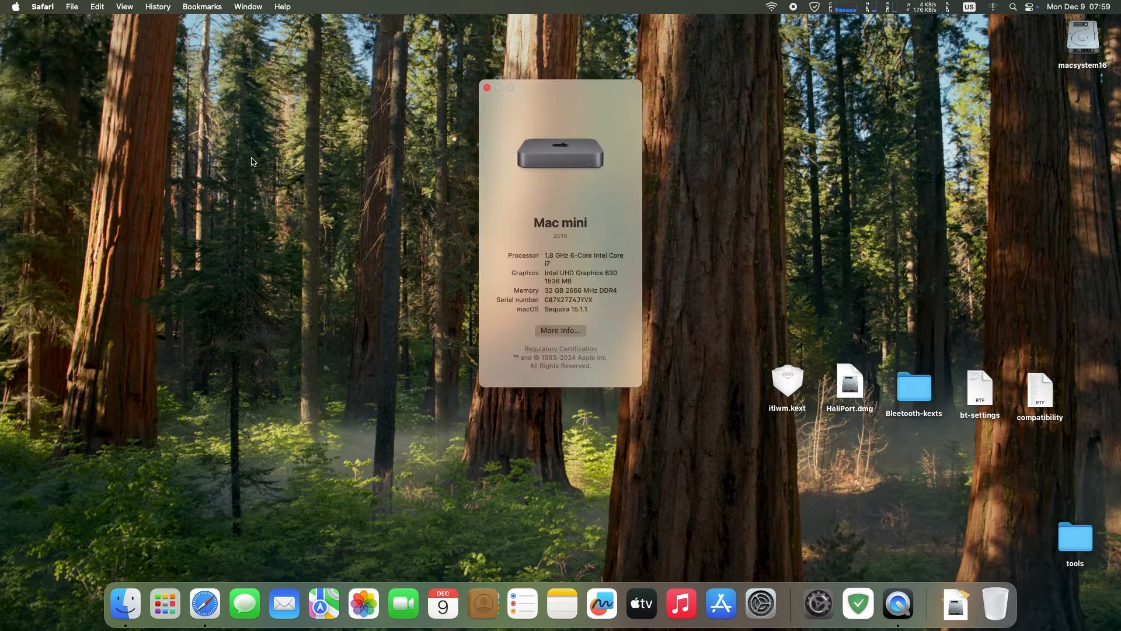
pyautogui.click(561, 331)
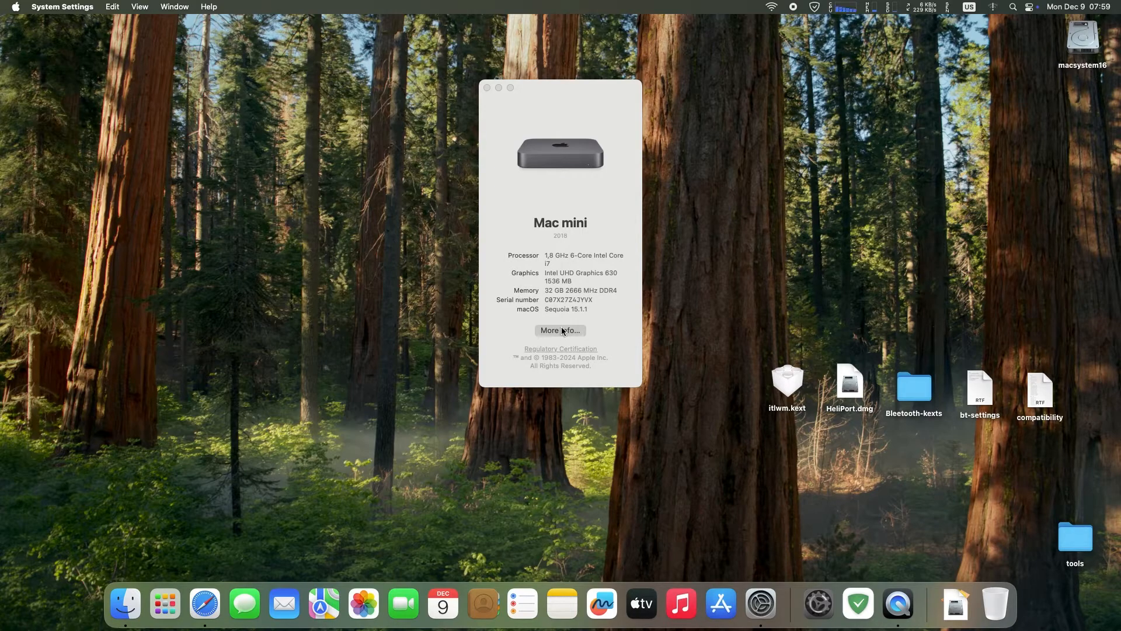
pyautogui.scroll(-3, 708, 332)
pyautogui.click(701, 401)
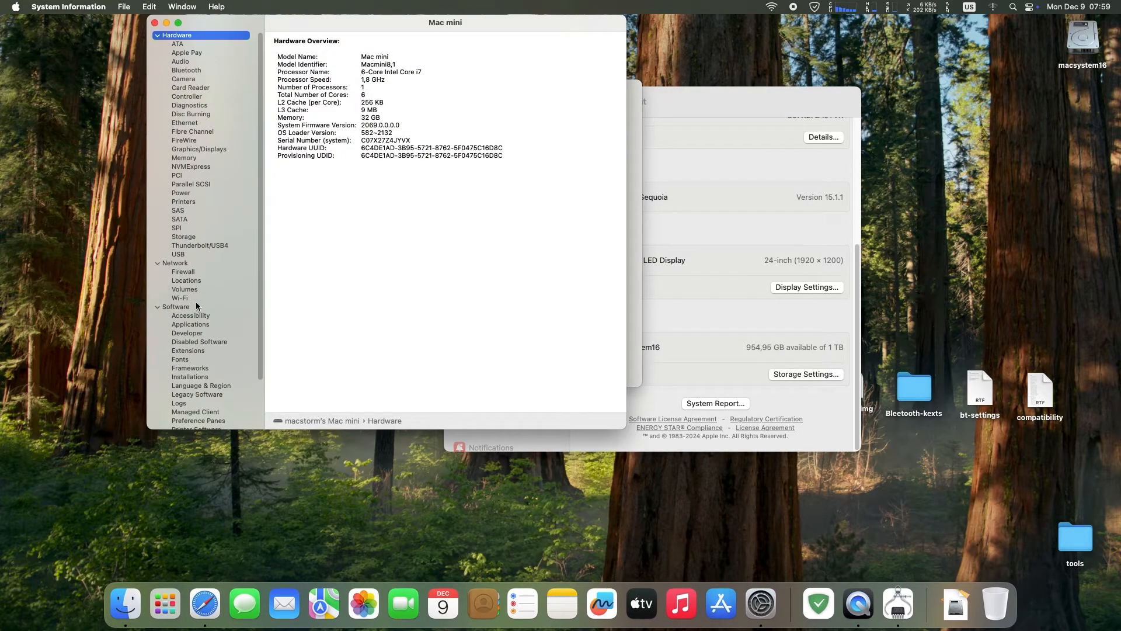
# - Examine the Wi-Fi section and the Ethernet 2 network service in the System Report, and close the report
pyautogui.click(185, 299)
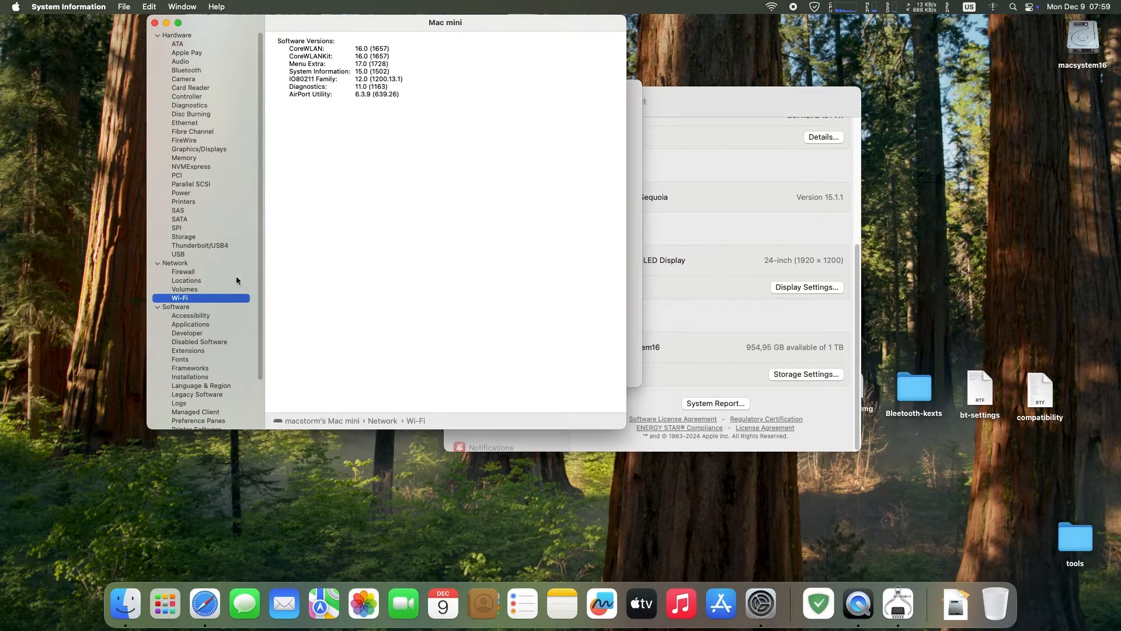
pyautogui.click(197, 262)
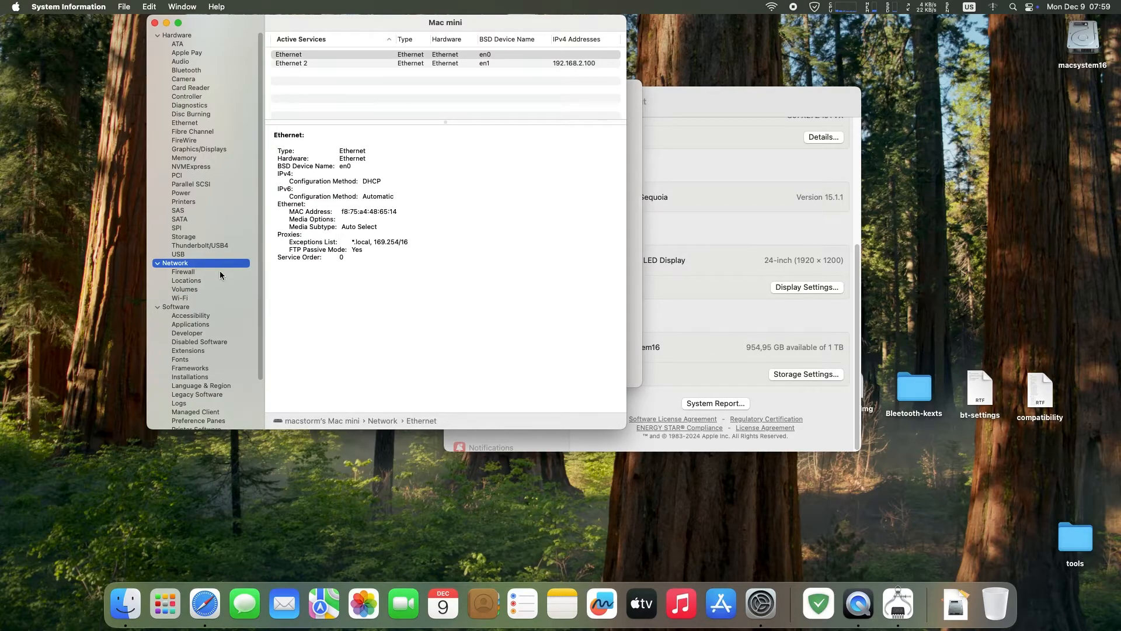
pyautogui.click(315, 63)
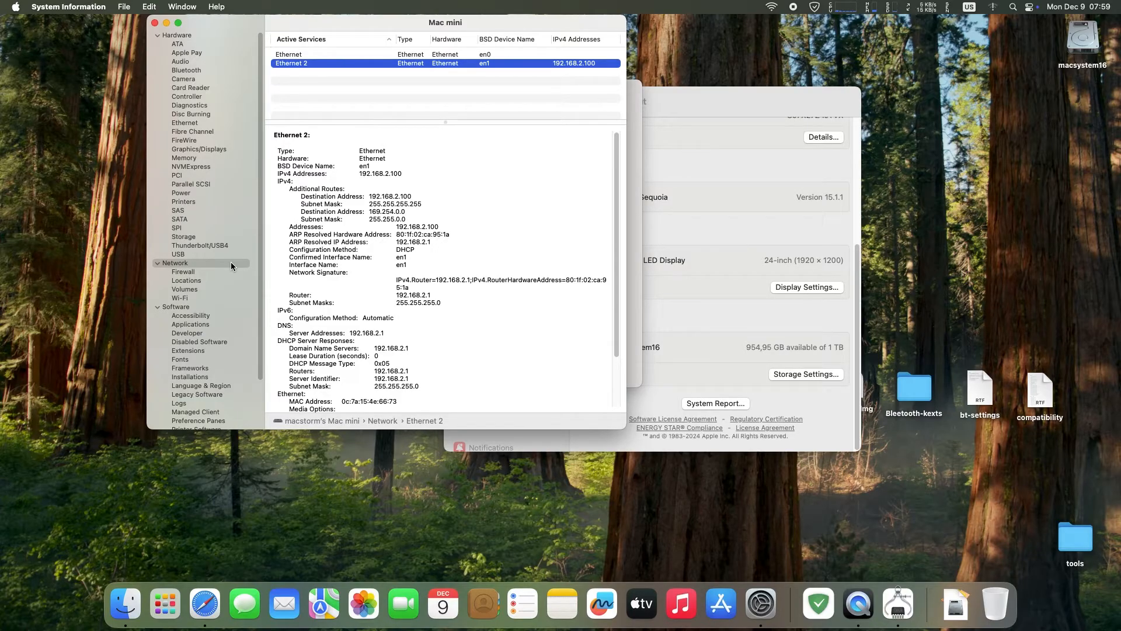
pyautogui.click(156, 23)
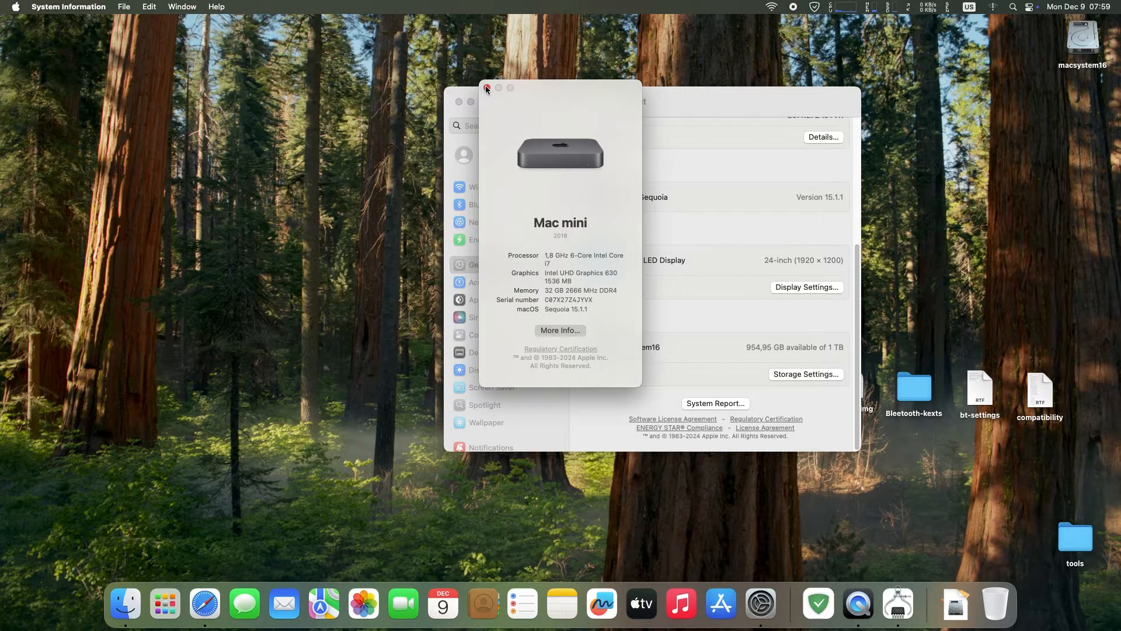
# - Open the Login Items & Extensions page in the General section of System Settings
pyautogui.click(461, 103)
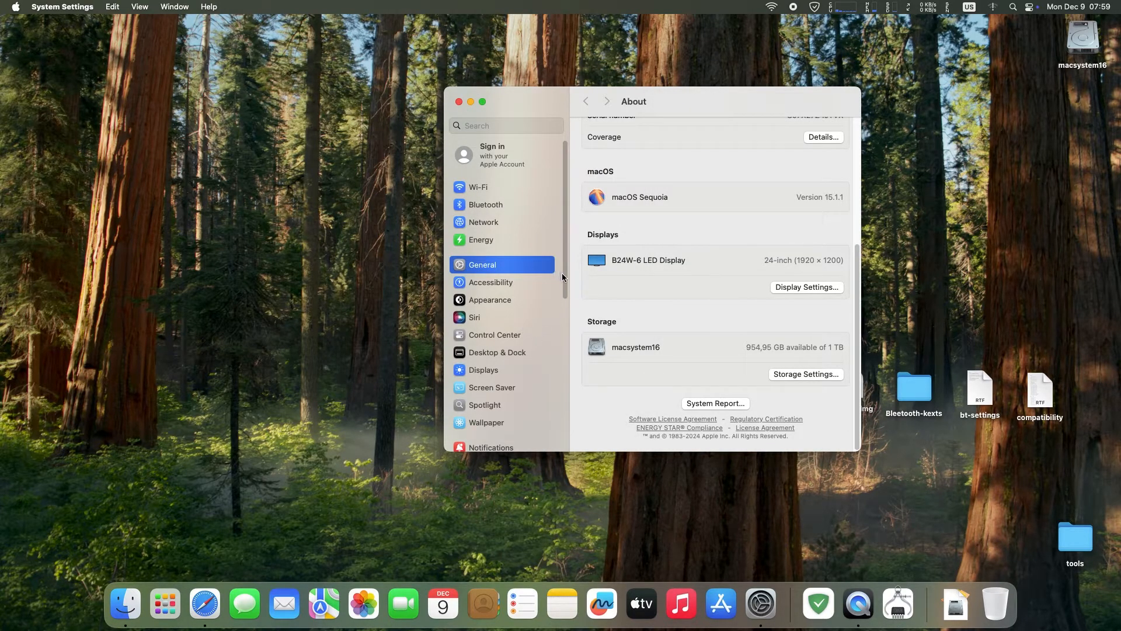
pyautogui.scroll(-5, 563, 286)
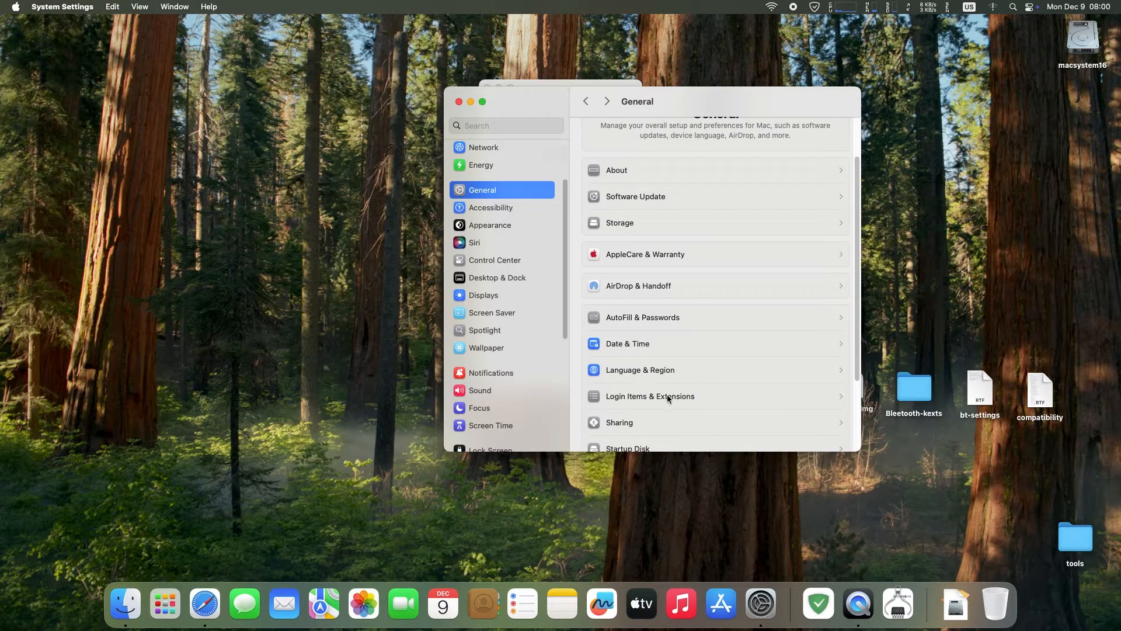
pyautogui.click(688, 395)
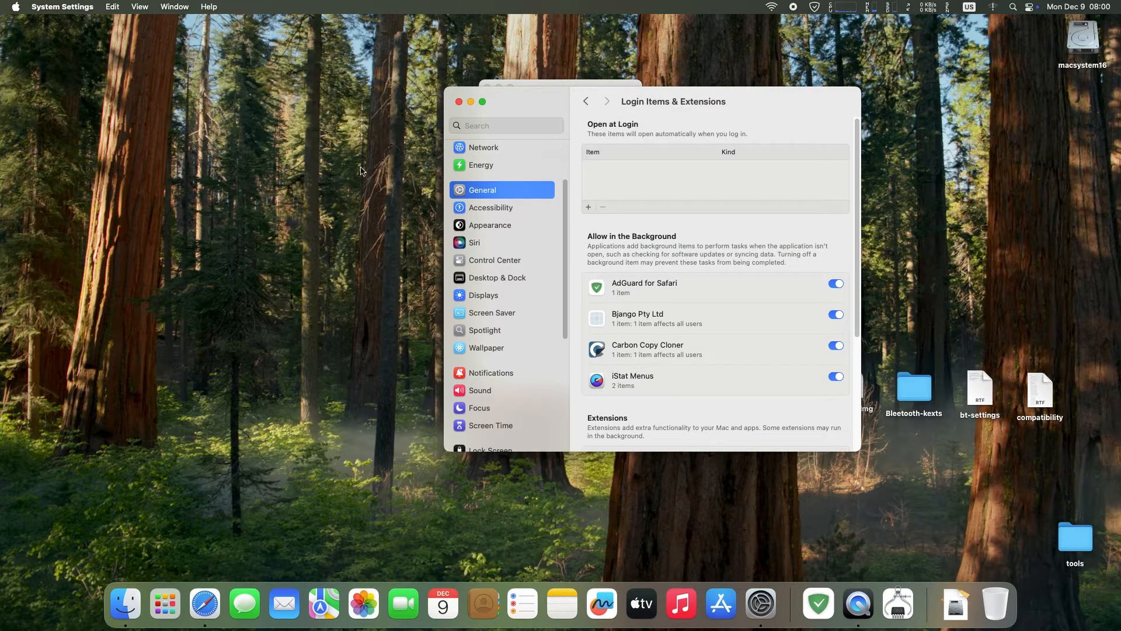
# - Add HeliPort from the Applications folder to the items that open at login, and close System Settings
pyautogui.click(130, 153)
pyautogui.click(150, 168)
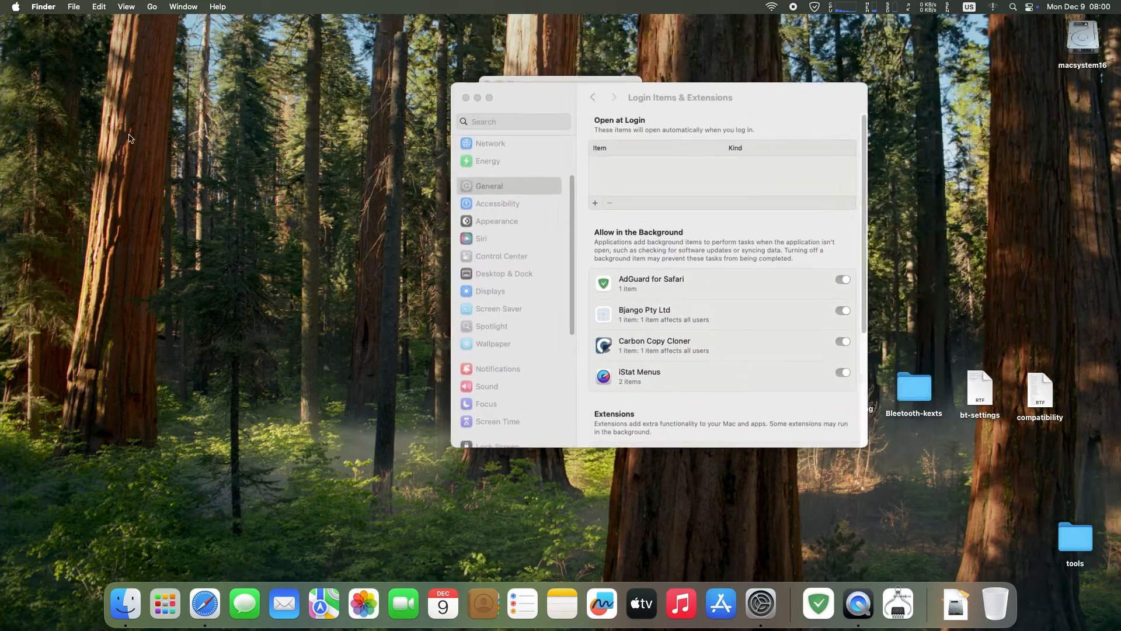
pyautogui.click(147, 6)
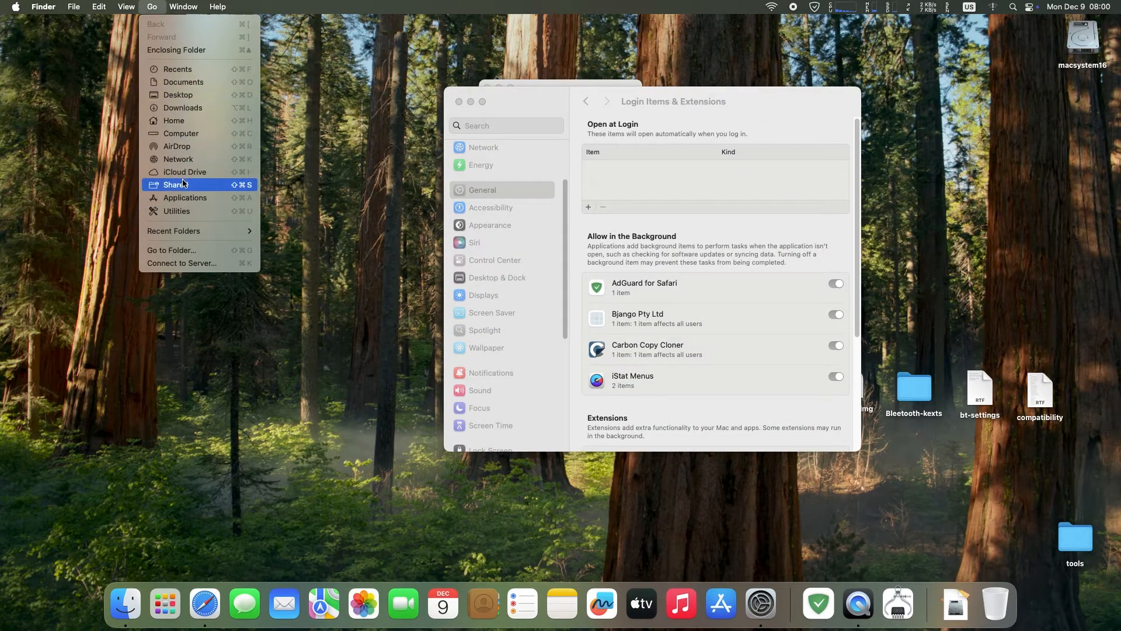
pyautogui.click(186, 198)
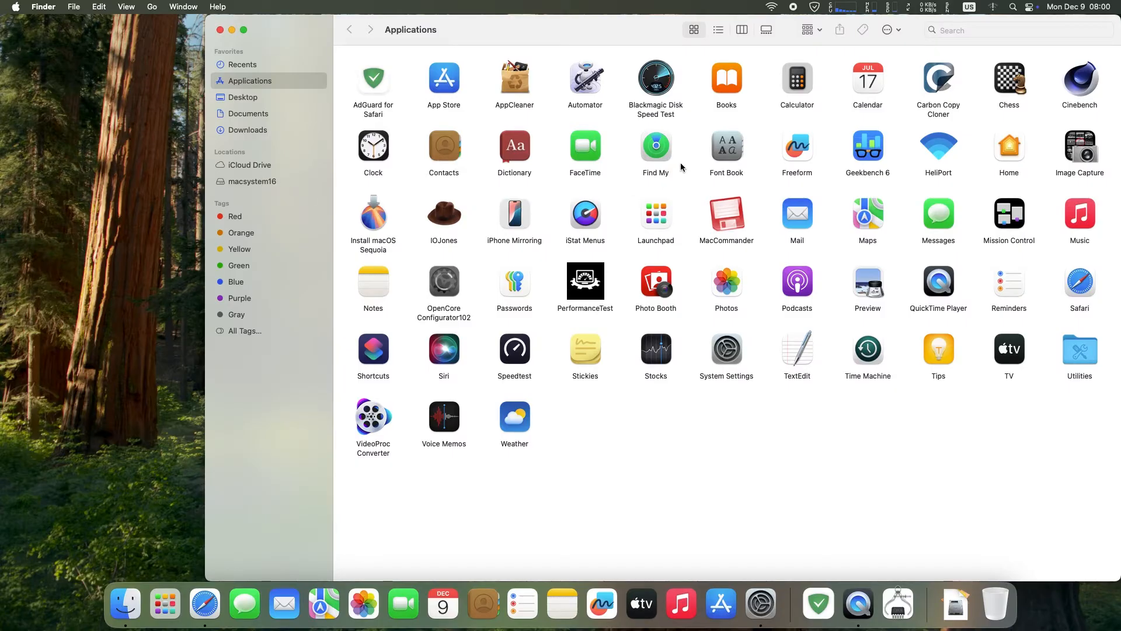
pyautogui.moveTo(526, 30); pyautogui.dragTo(367, 304)
pyautogui.moveTo(779, 419); pyautogui.dragTo(646, 181)
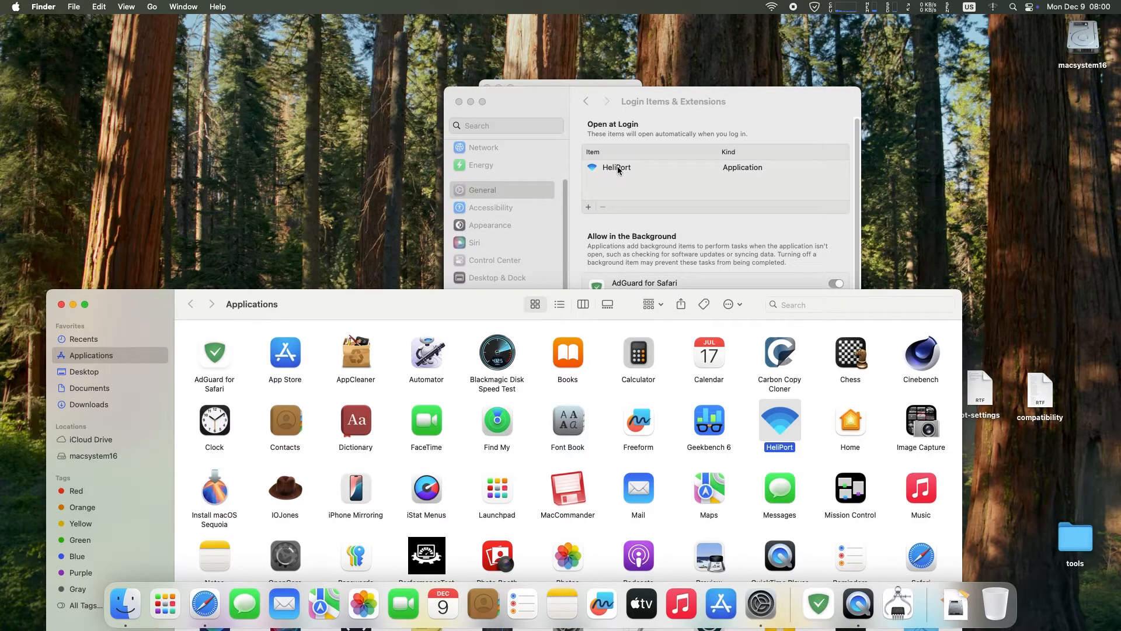
pyautogui.click(617, 171)
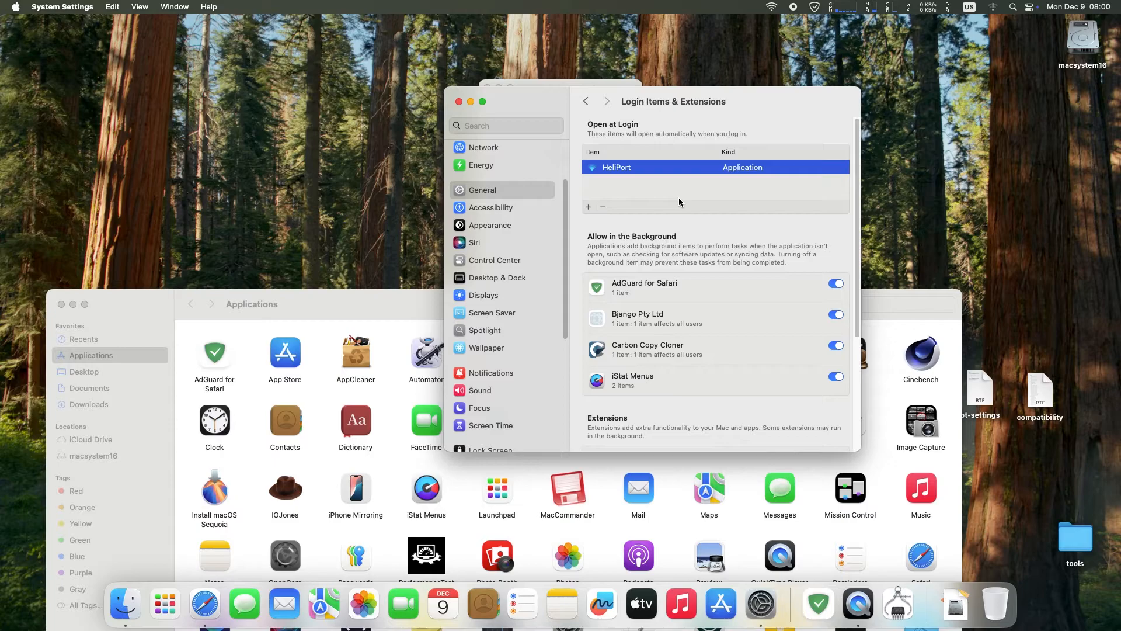
pyautogui.click(459, 102)
# - Restart the computer and check the CyfrowyPolsat connection in the HeliPort network list
pyautogui.click(16, 7)
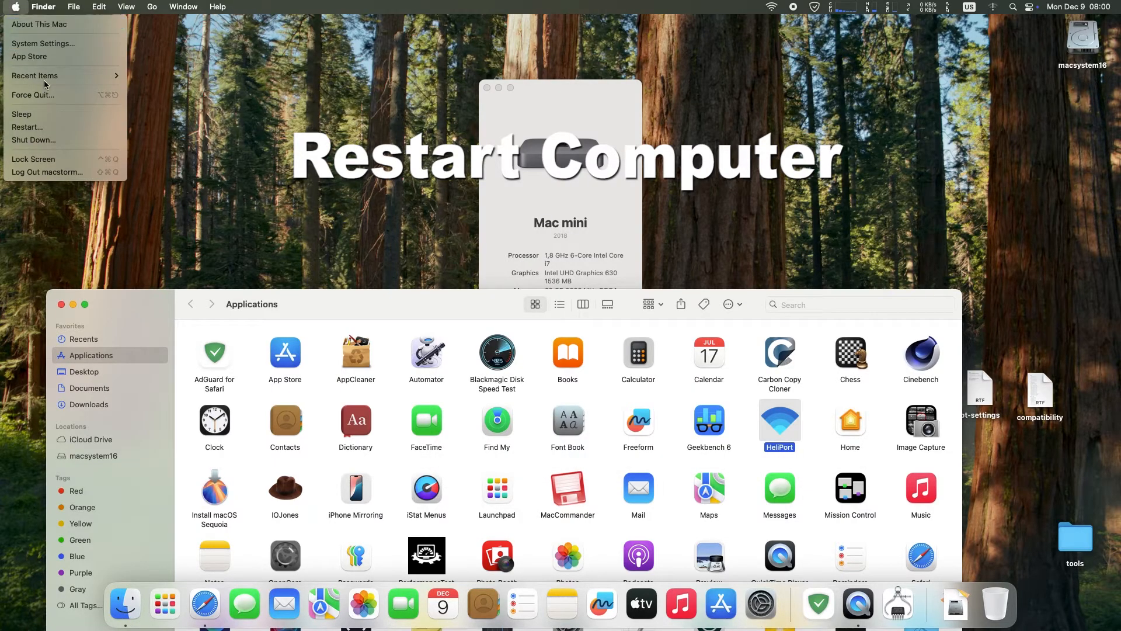
pyautogui.click(54, 130)
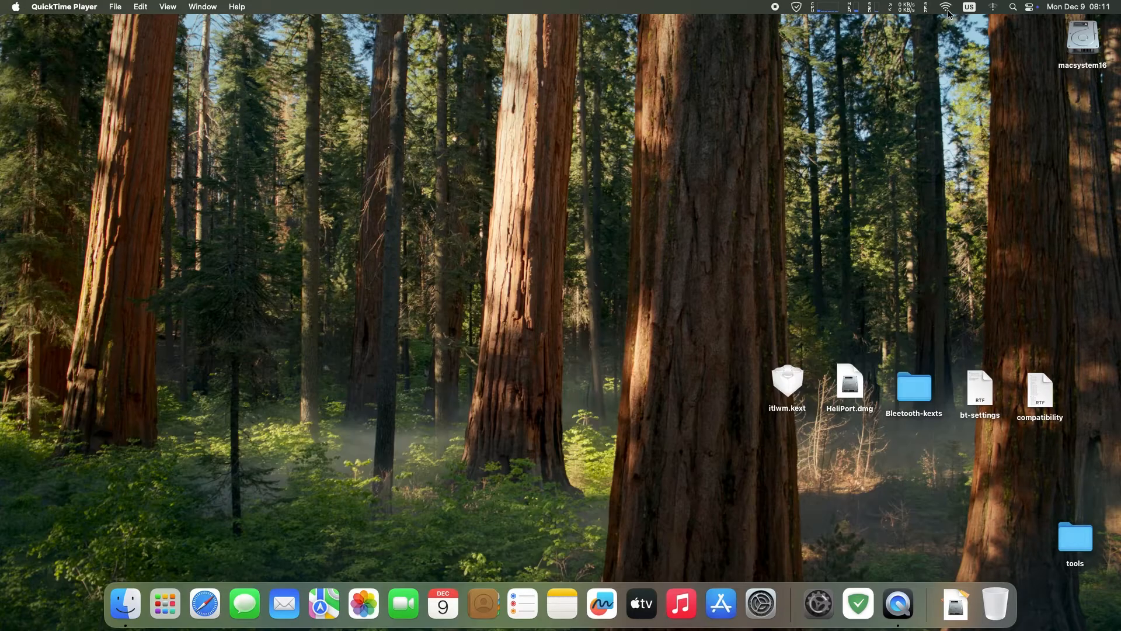
pyautogui.click(947, 7)
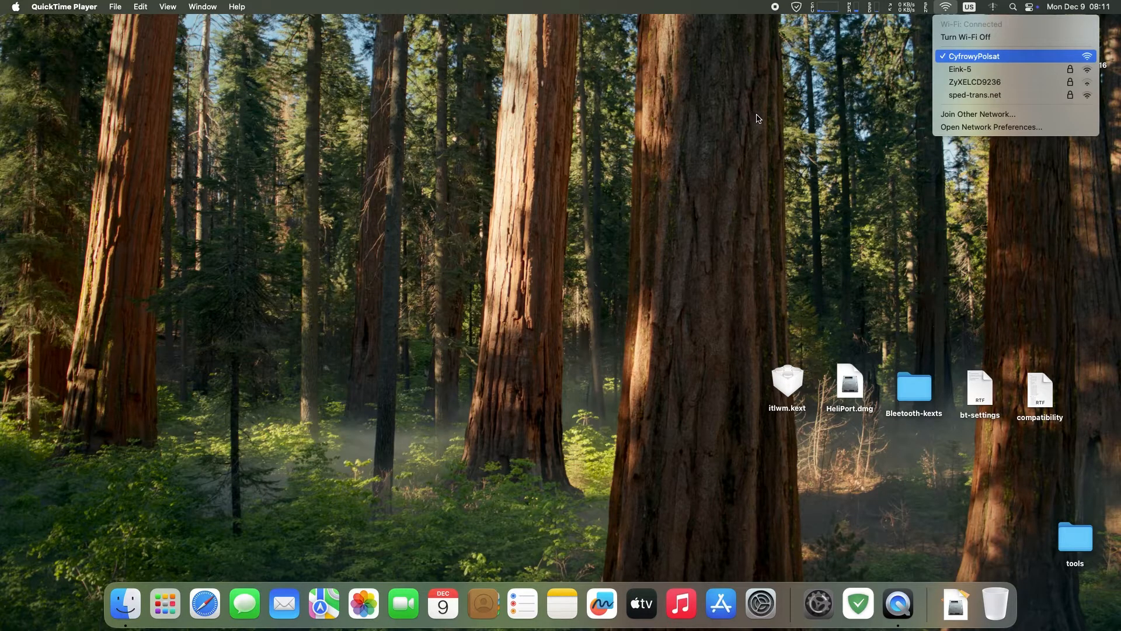
pyautogui.click(751, 147)
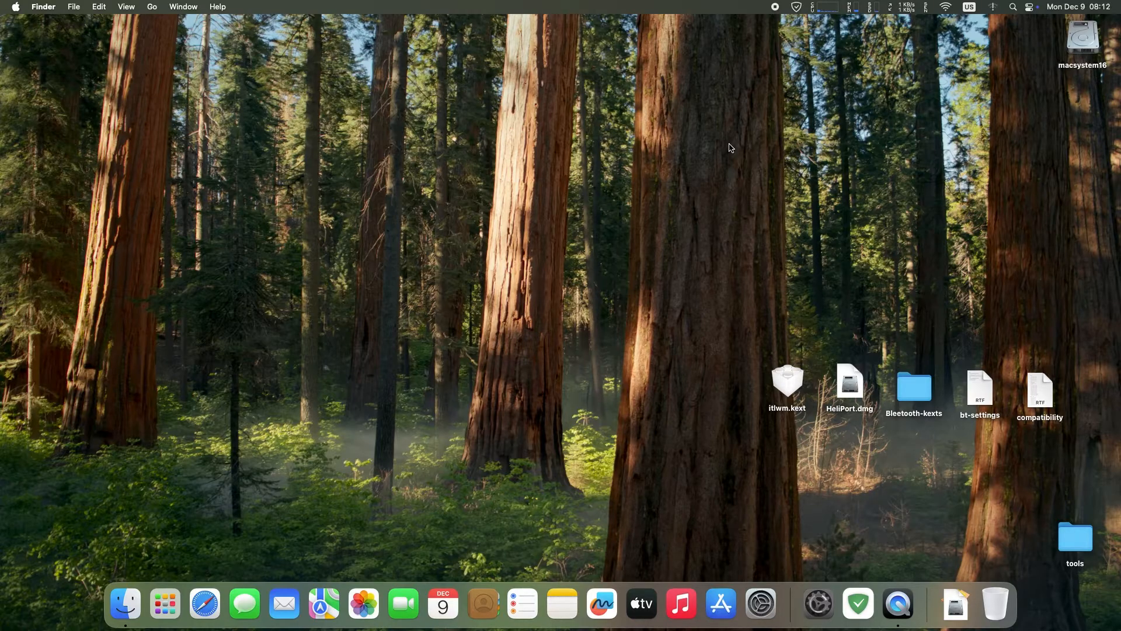
# - Open the System Report from About This Mac and examine the Bluetooth controller information
pyautogui.click(15, 7)
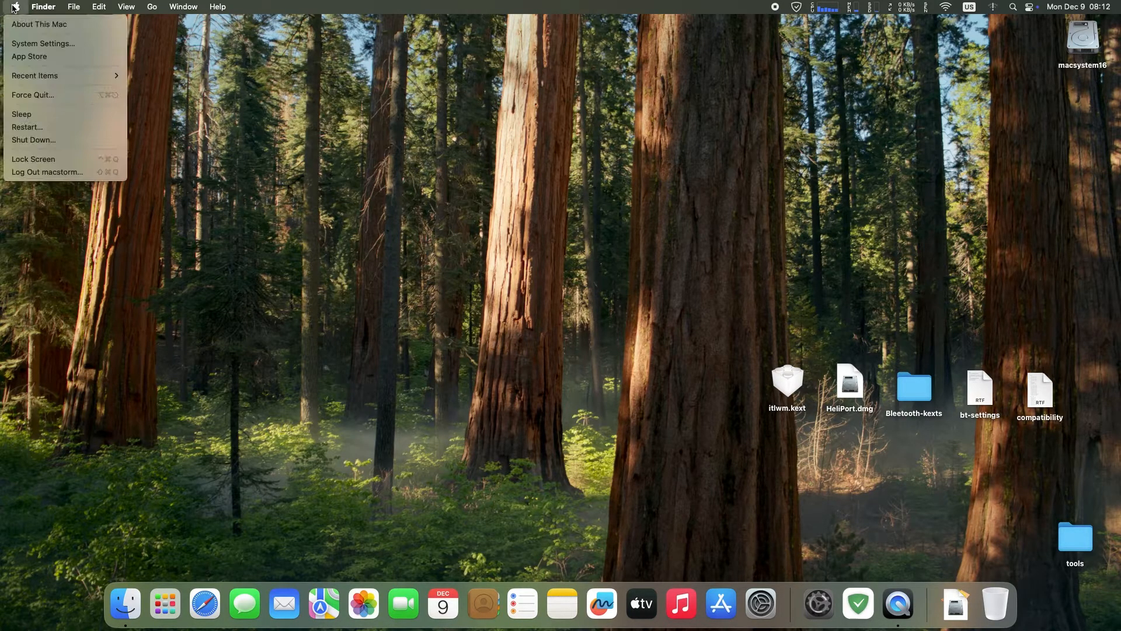
pyautogui.click(25, 24)
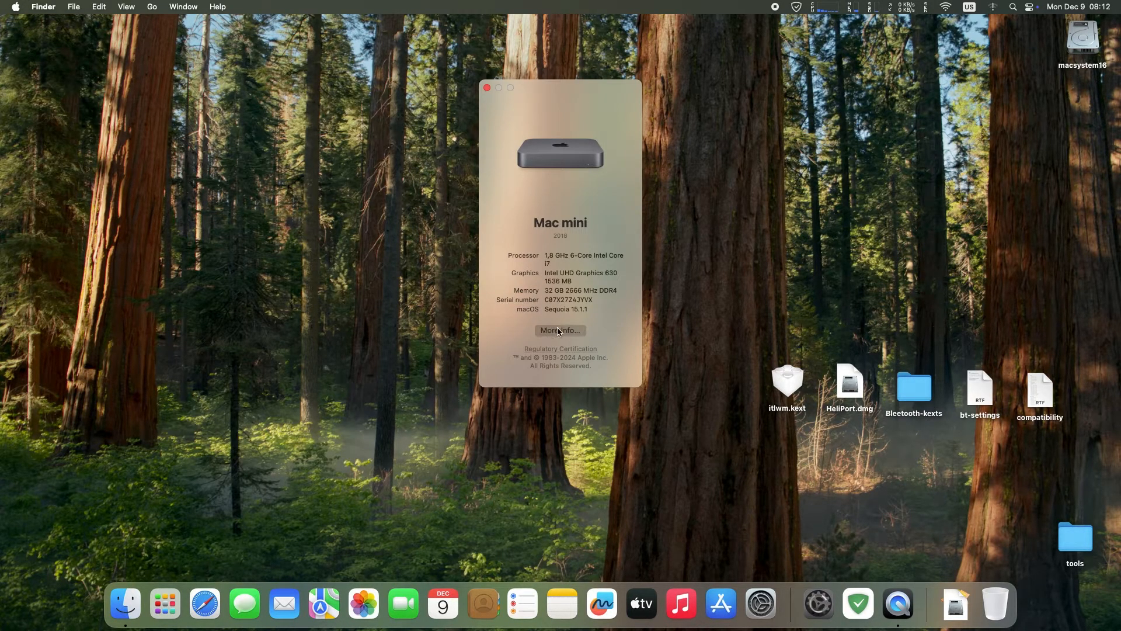
pyautogui.click(558, 331)
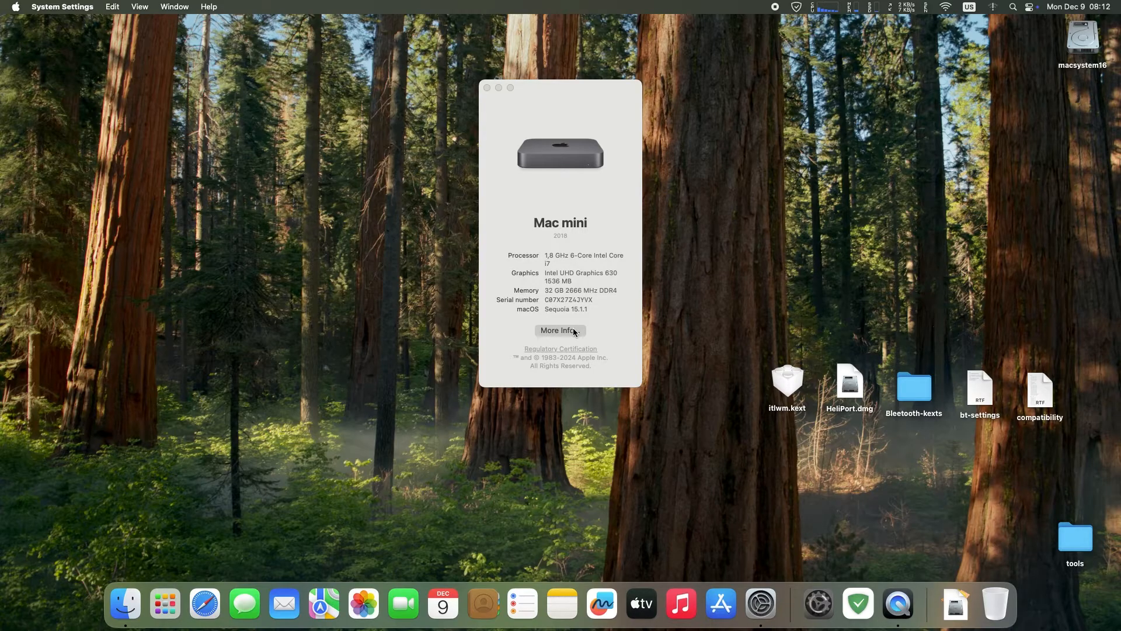
pyautogui.scroll(-5, 748, 344)
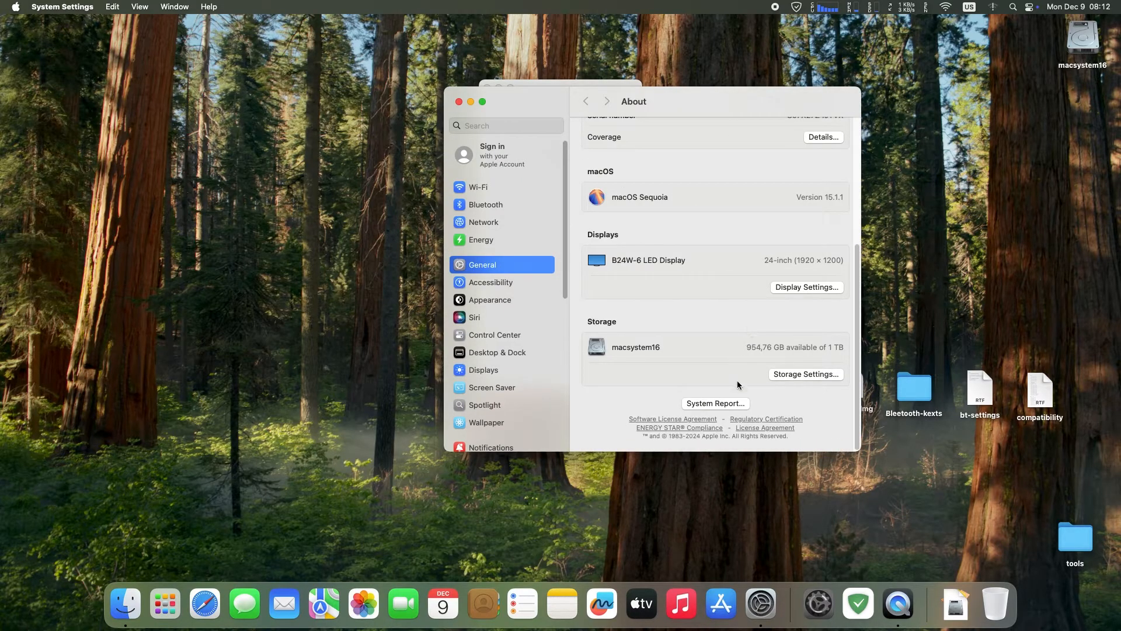
pyautogui.click(717, 403)
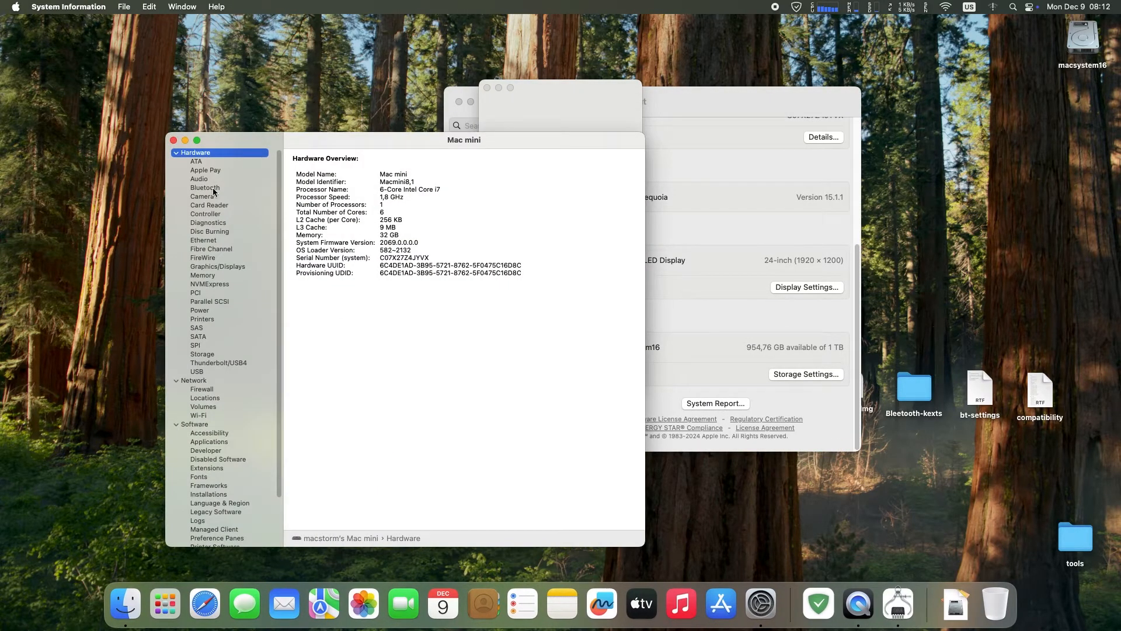
pyautogui.click(214, 189)
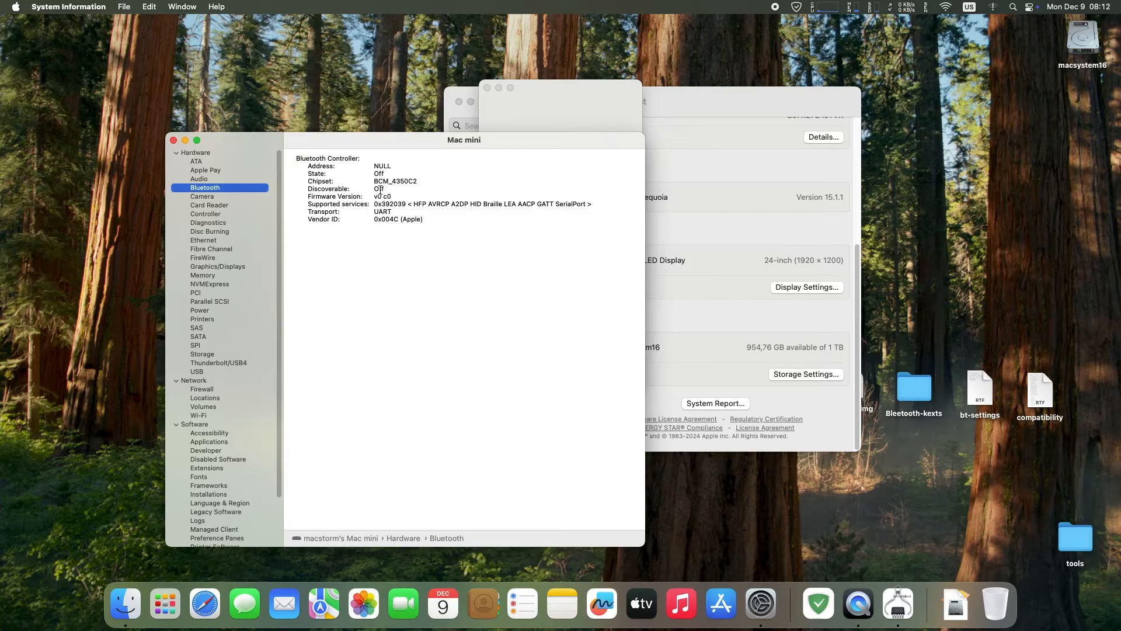
# - Close the System Report, About This Mac and System Settings windows
pyautogui.click(174, 141)
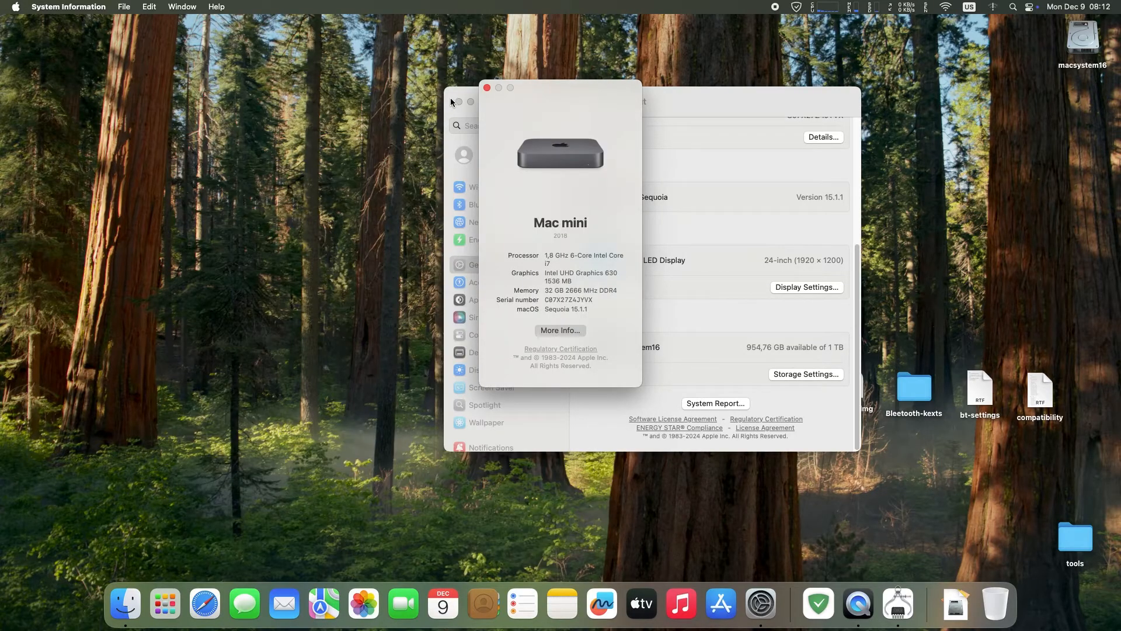
pyautogui.click(488, 87)
pyautogui.click(460, 101)
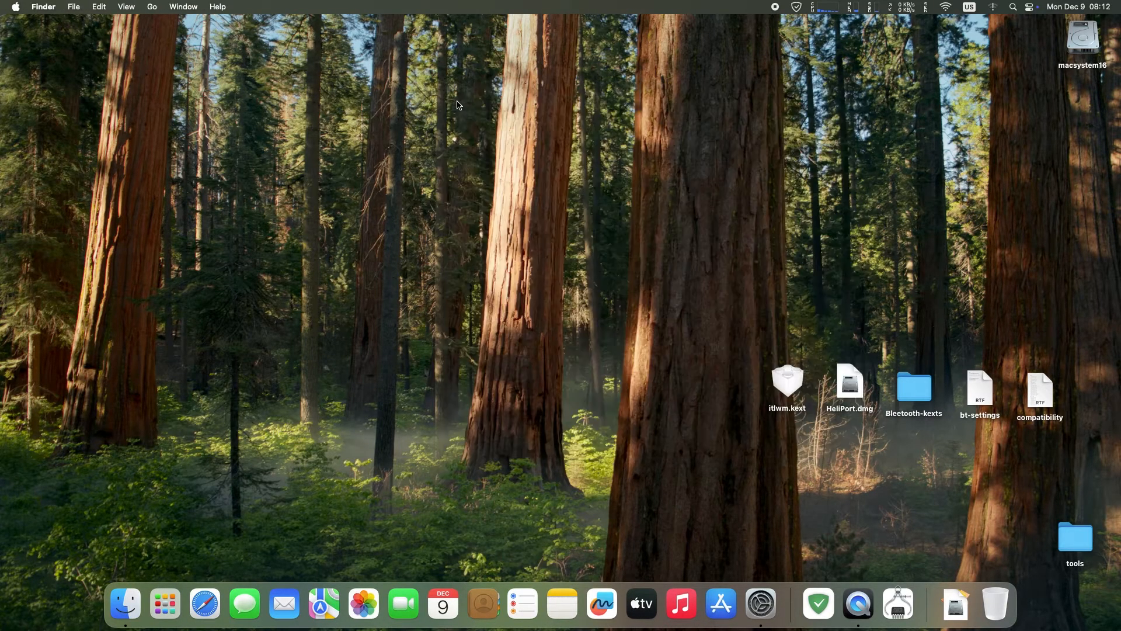
# - In OpenCore Configurator, mount the ADATA LEGEND 800 EFI partition using the account password, open config.plist and dismiss the validator report
pyautogui.click(166, 604)
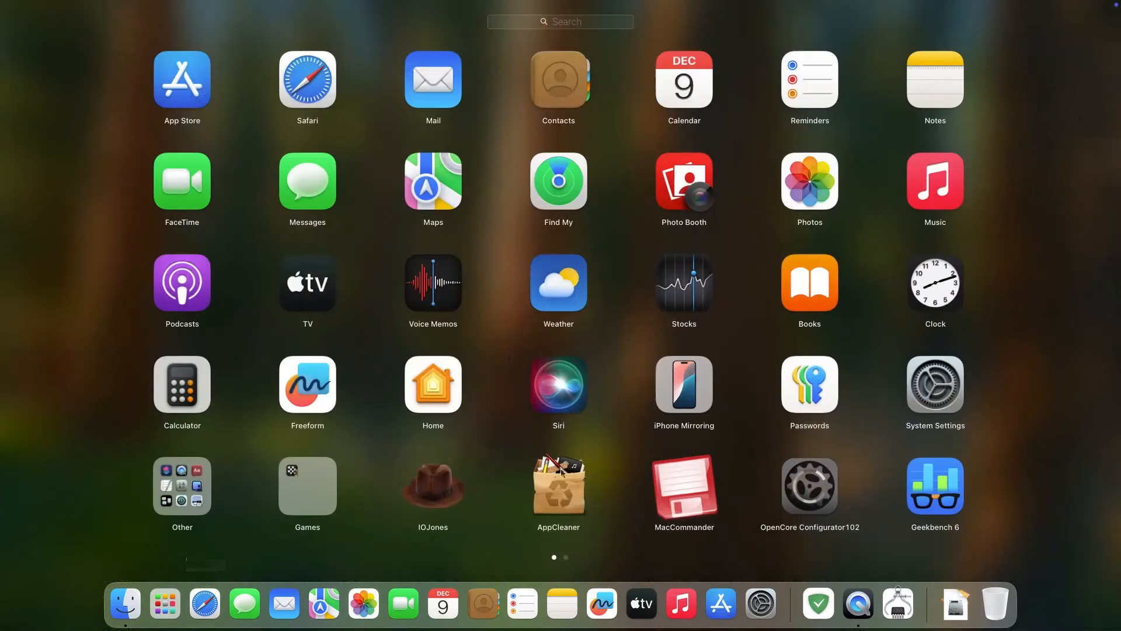
pyautogui.click(813, 493)
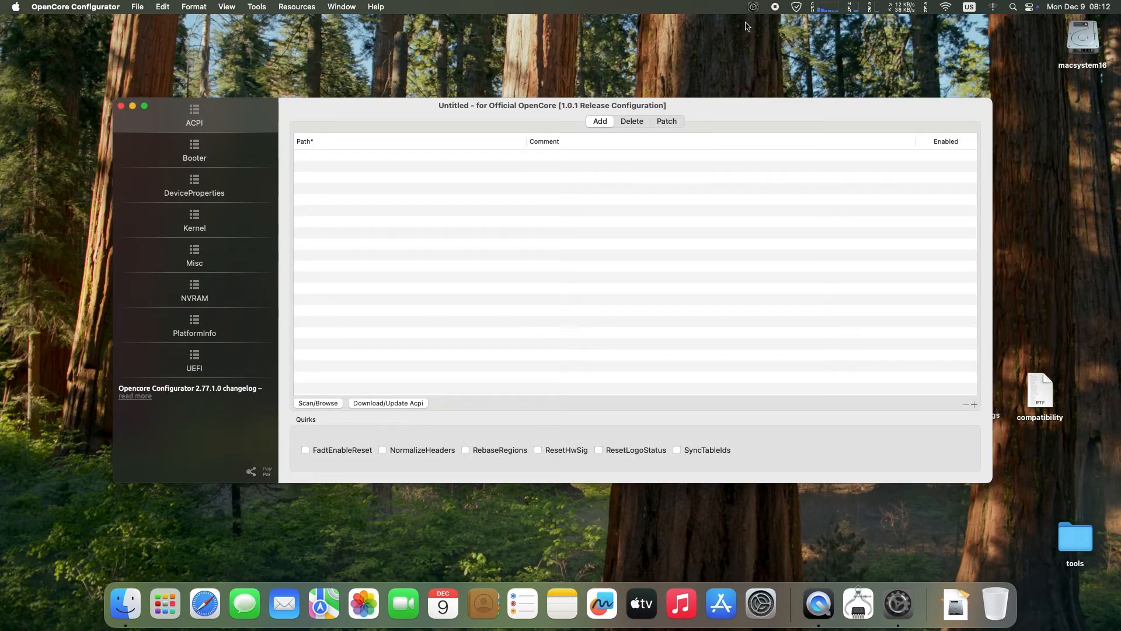
pyautogui.click(754, 6)
pyautogui.click(798, 75)
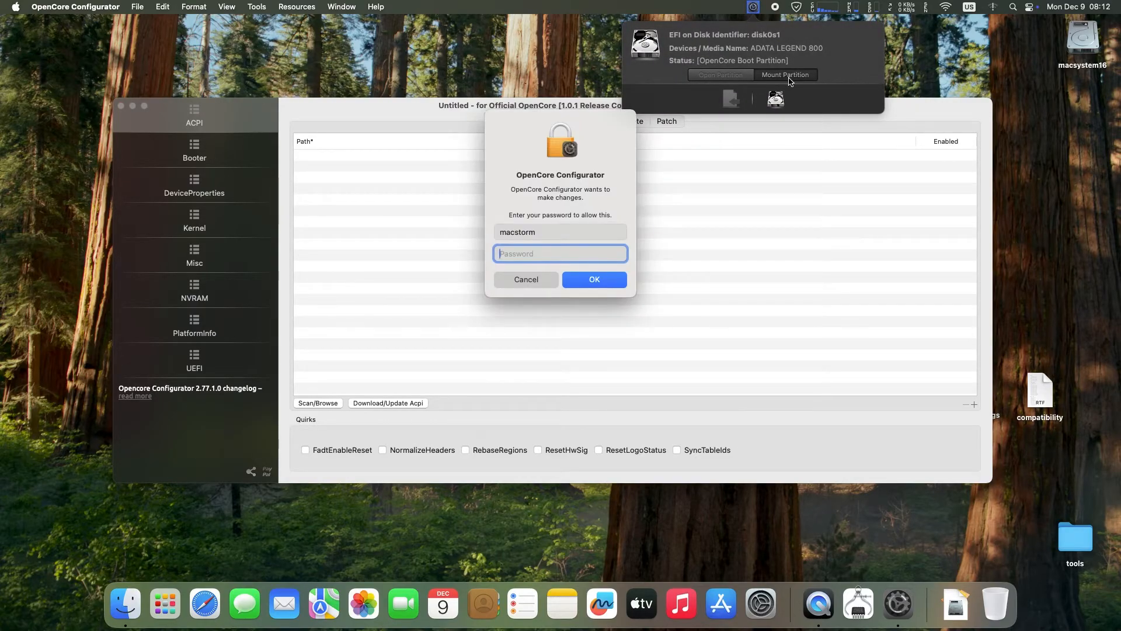
pyautogui.write('•••••')
pyautogui.press('Return')
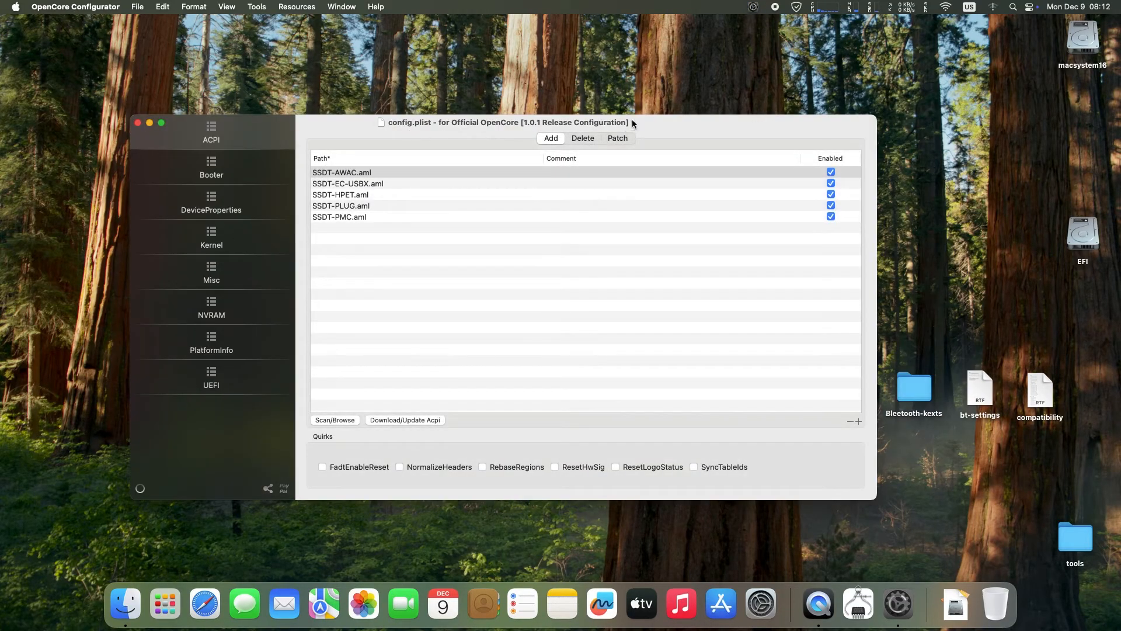
pyautogui.moveTo(633, 123); pyautogui.dragTo(600, 227)
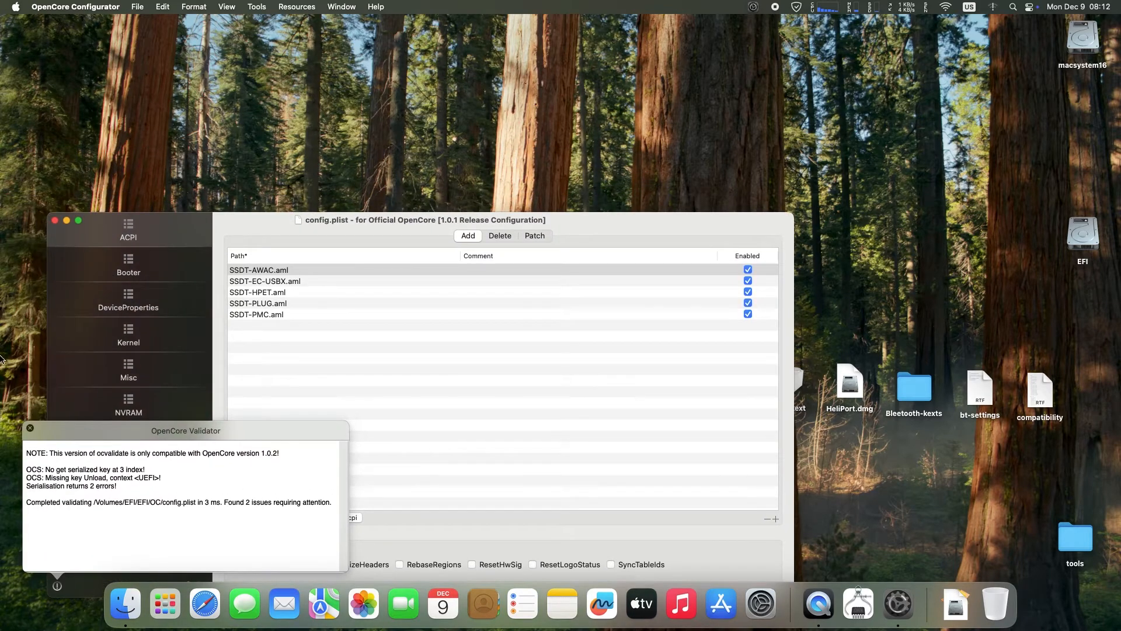
pyautogui.click(29, 430)
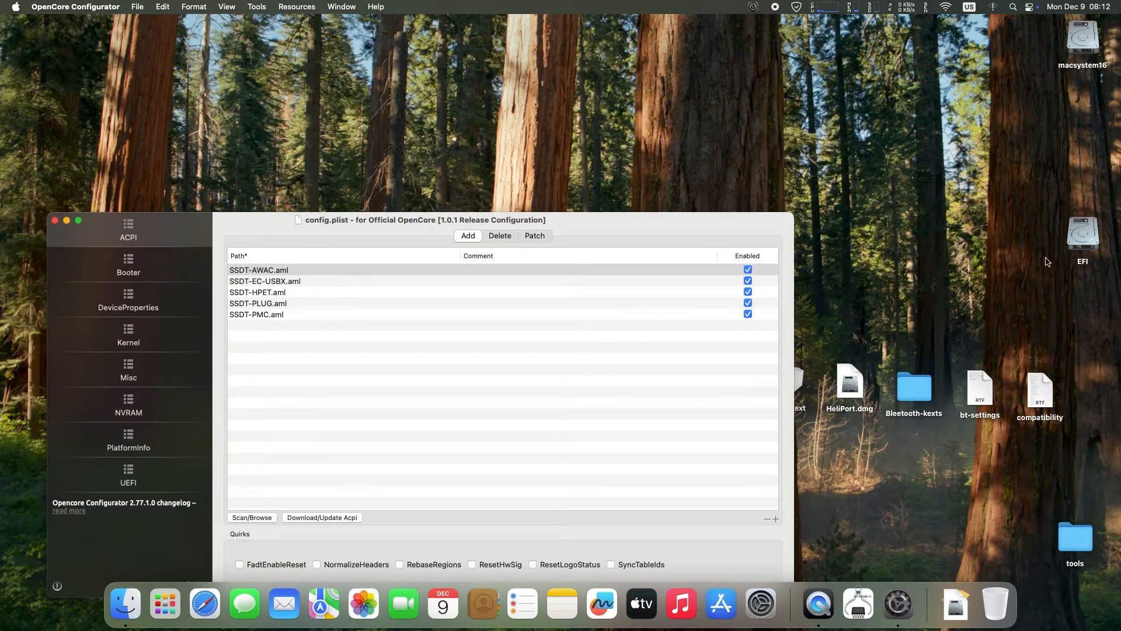
# - Open the EFI/OC/Kexts folder on the mounted EFI volume and position its window clear of the desktop files
pyautogui.doubleClick(1085, 245)
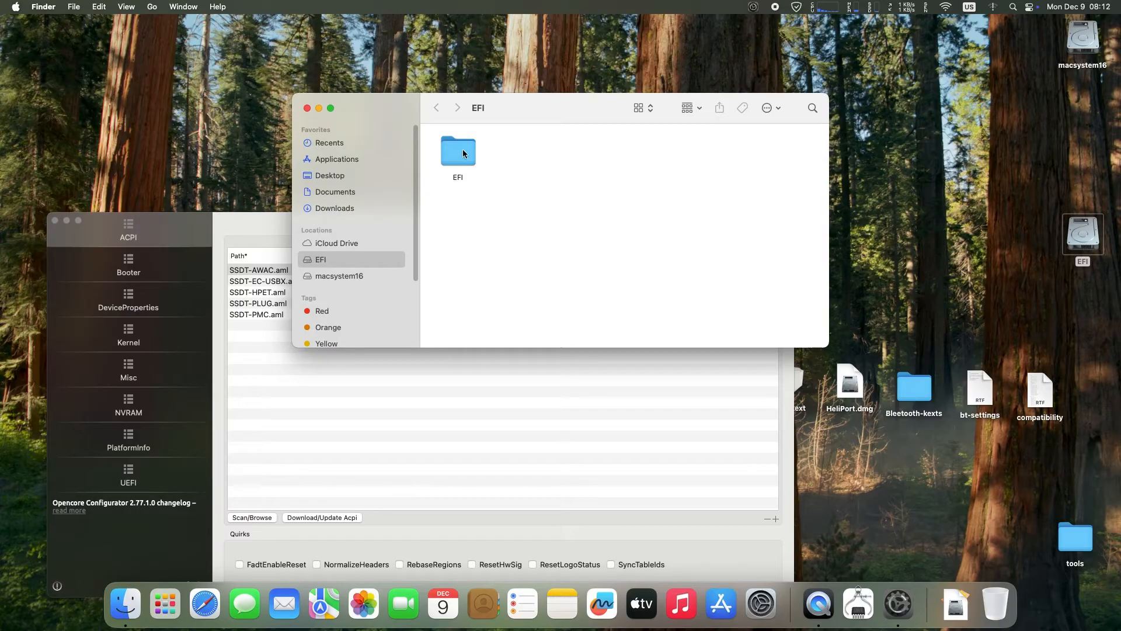
pyautogui.doubleClick(463, 153)
pyautogui.doubleClick(525, 155)
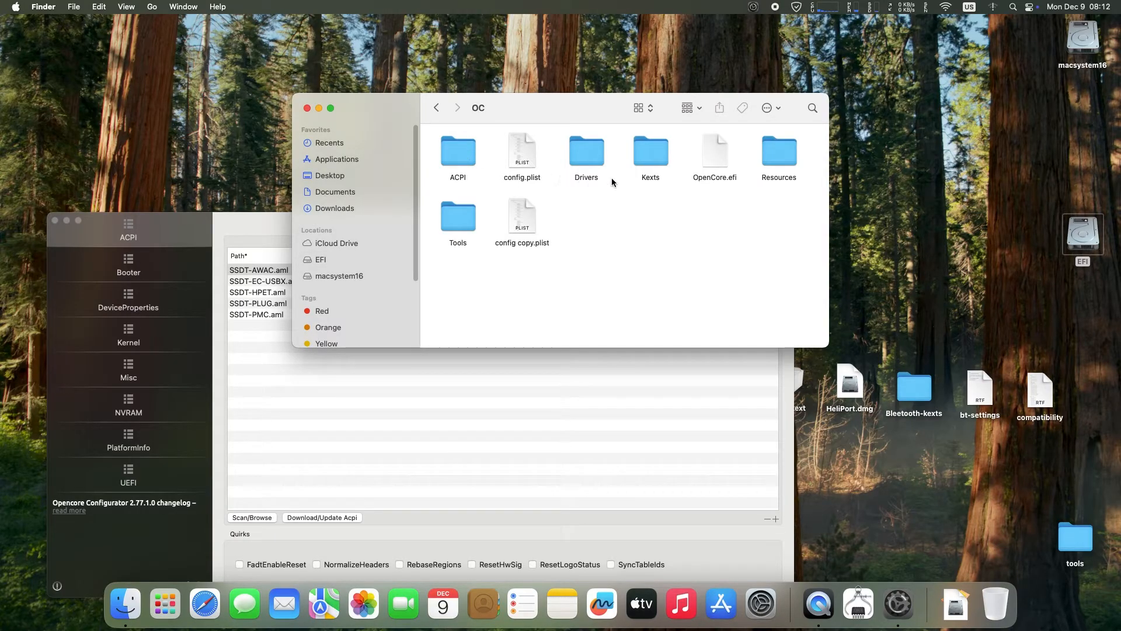
pyautogui.doubleClick(649, 157)
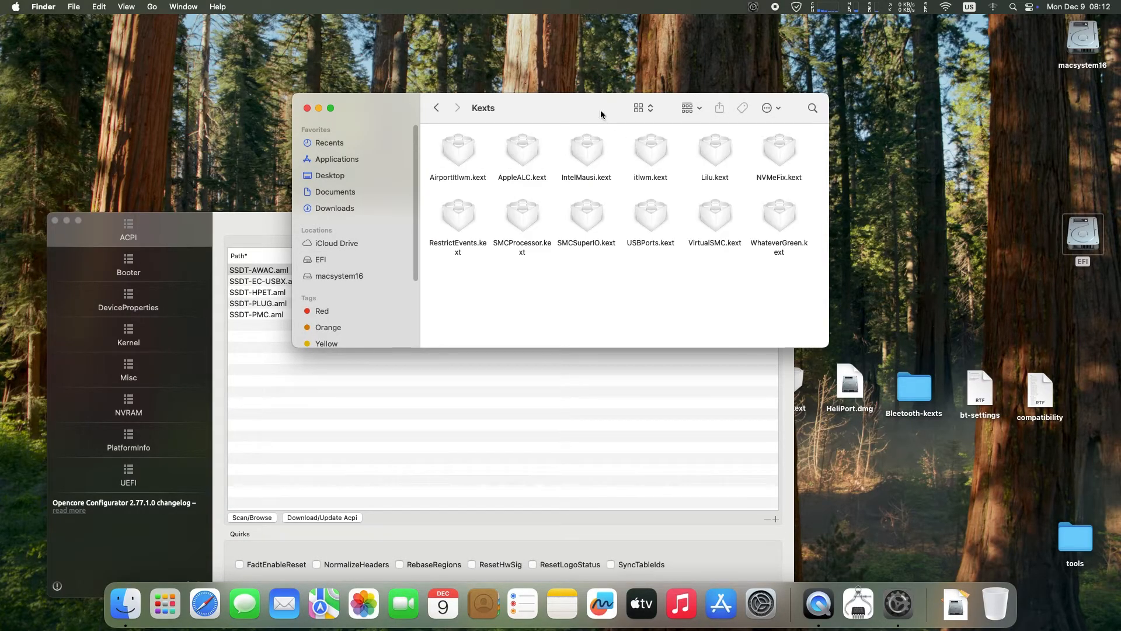
pyautogui.moveTo(600, 110); pyautogui.dragTo(536, 46)
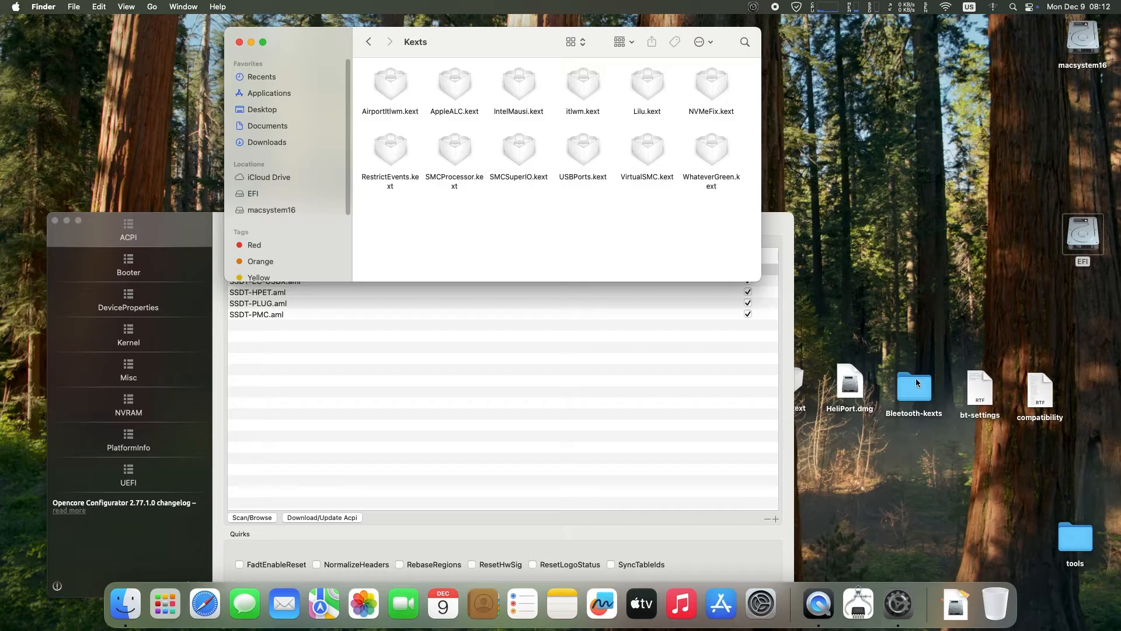
# - Copy IntelBTPatcher.kext, IntelBluetoothFirmware.kext and BlueToolFixup.kext from the Bleetooth-kexts folder into the EFI Kexts folder
pyautogui.doubleClick(914, 393)
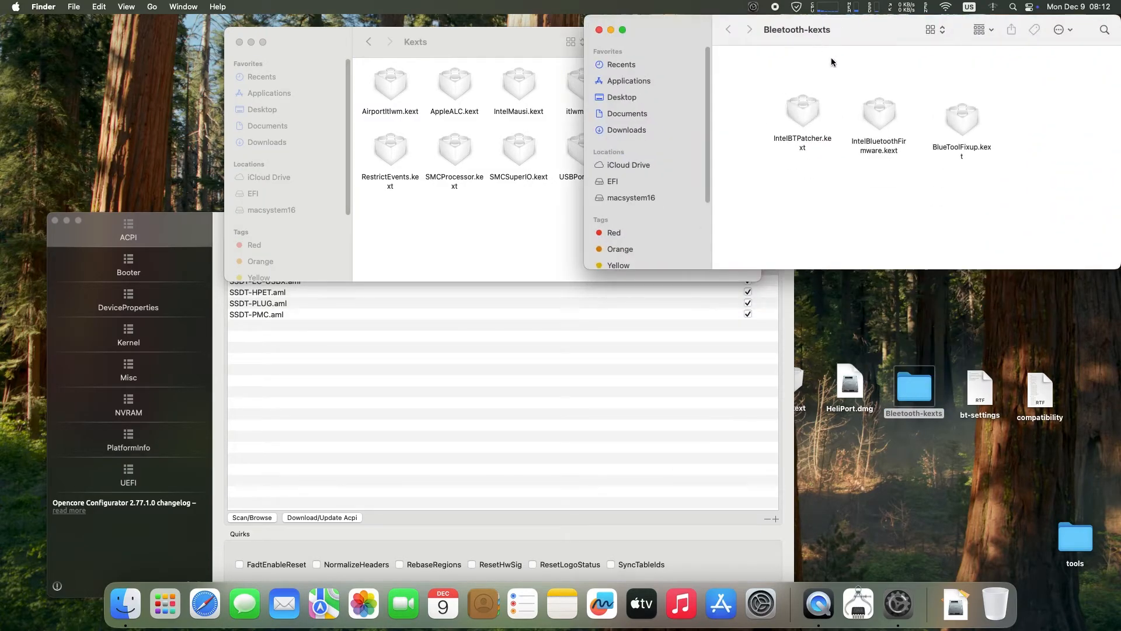
pyautogui.moveTo(850, 34); pyautogui.dragTo(834, 276)
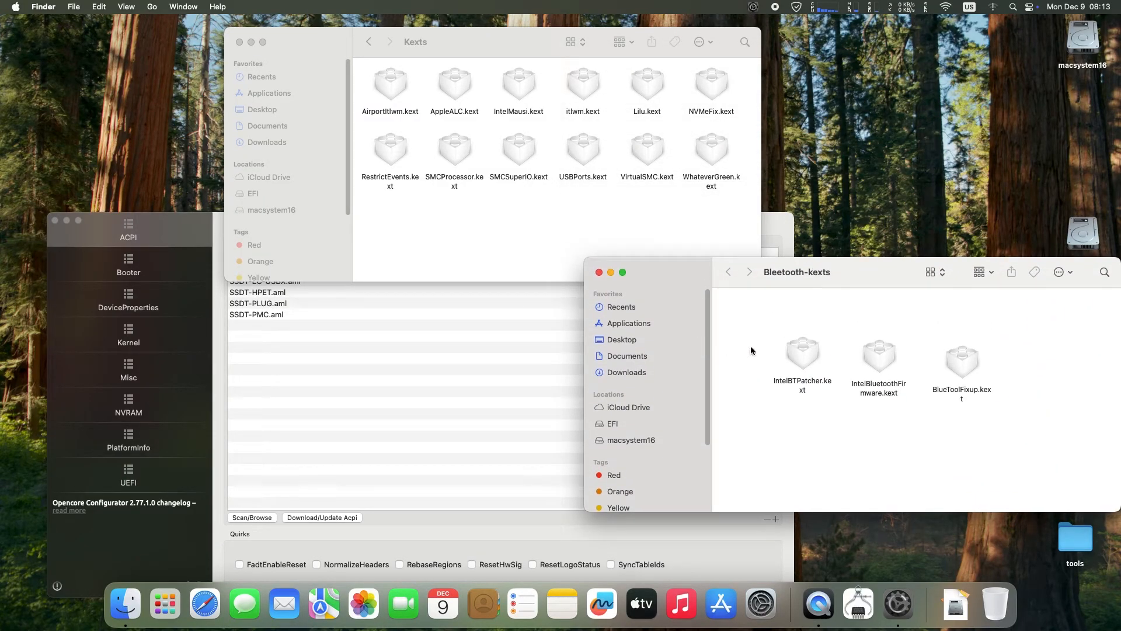
pyautogui.moveTo(809, 358); pyautogui.dragTo(419, 235)
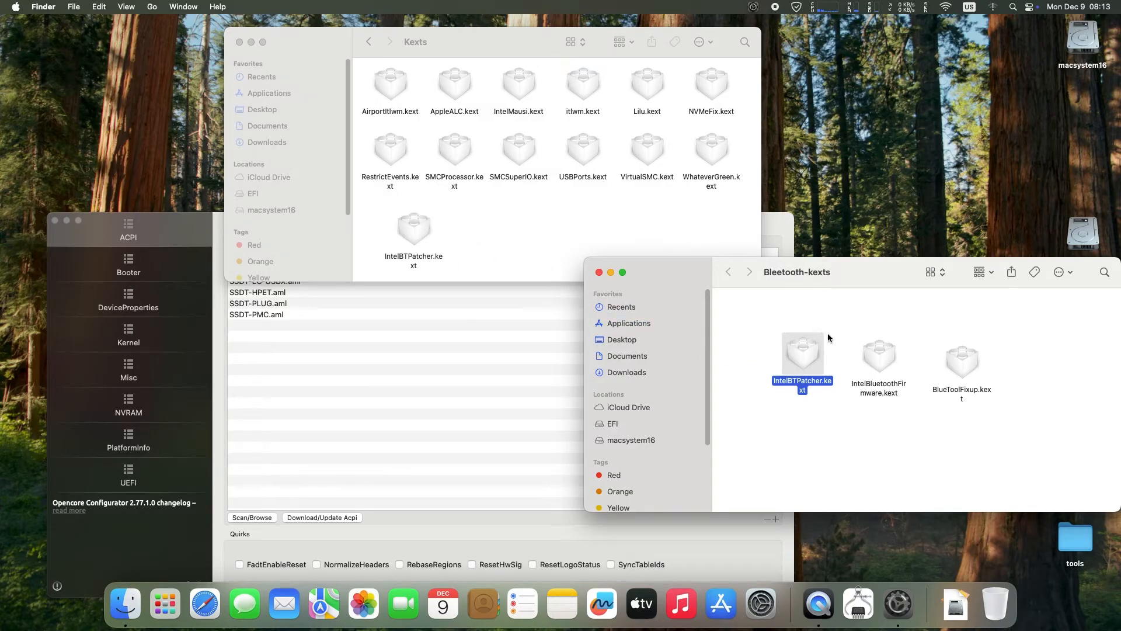
pyautogui.moveTo(882, 354); pyautogui.dragTo(514, 235)
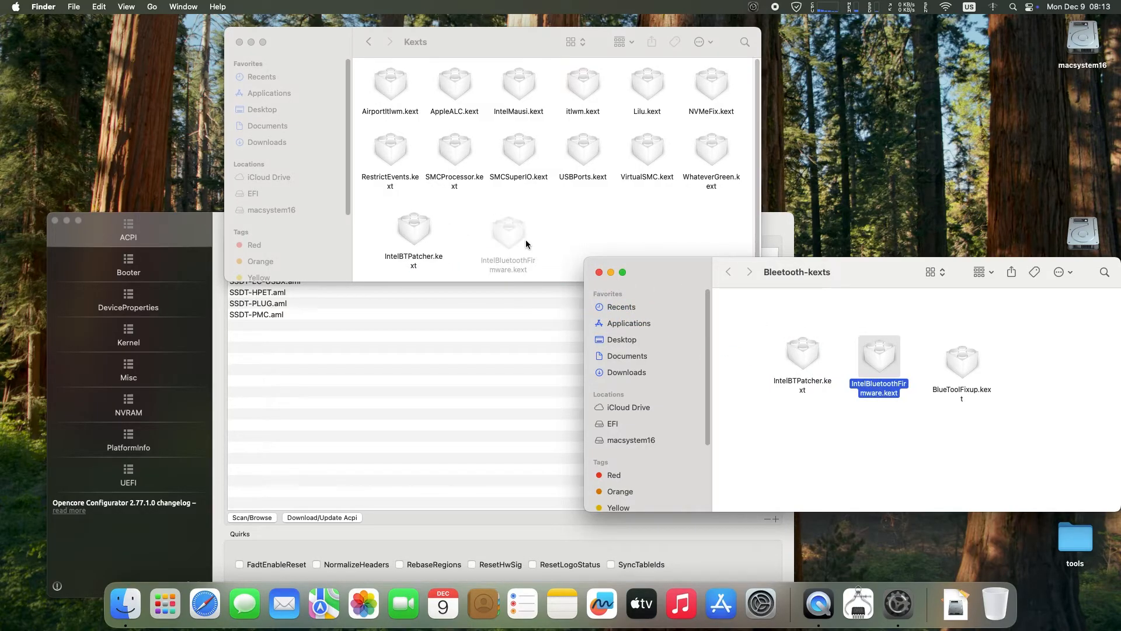
pyautogui.moveTo(966, 365); pyautogui.dragTo(569, 237)
# - Add IntelBTPatcher.kext and IntelBluetoothFirmware.kext from the EFI Kexts folder to the Kernel kext list of config.plist
pyautogui.moveTo(483, 35); pyautogui.dragTo(875, 32)
pyautogui.moveTo(441, 219); pyautogui.dragTo(403, 76)
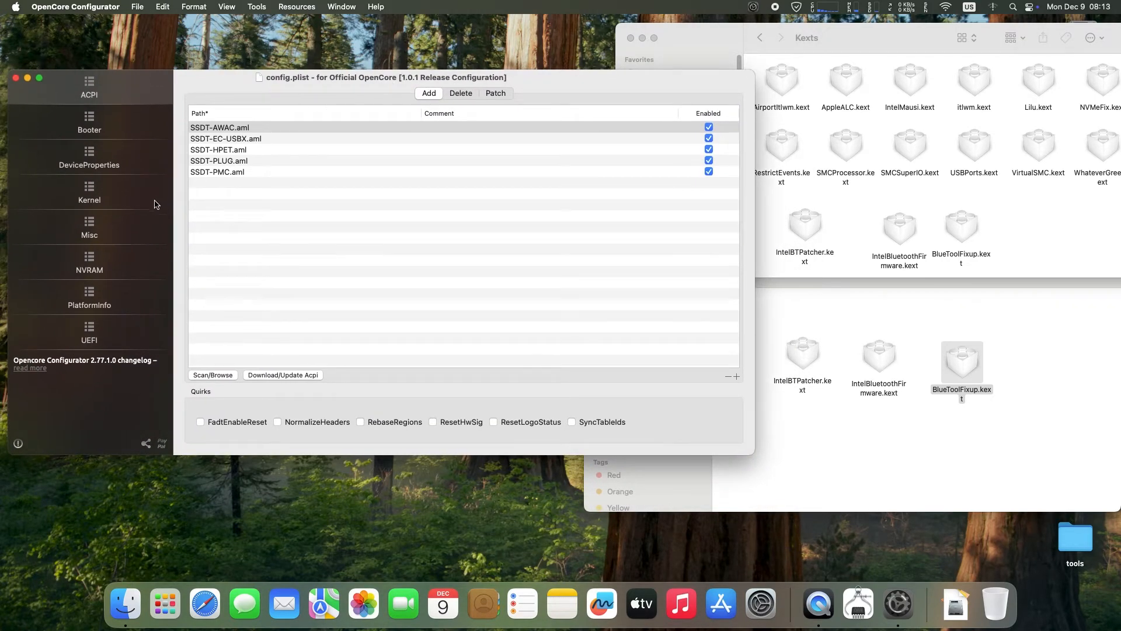
pyautogui.click(98, 197)
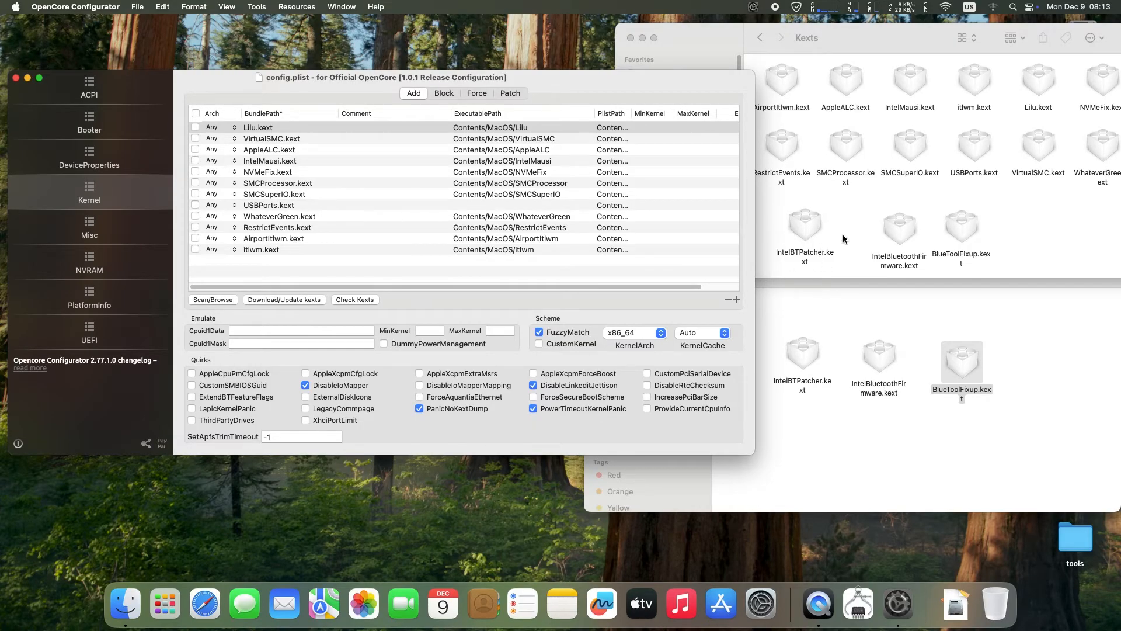
pyautogui.click(897, 233)
pyautogui.click(963, 231)
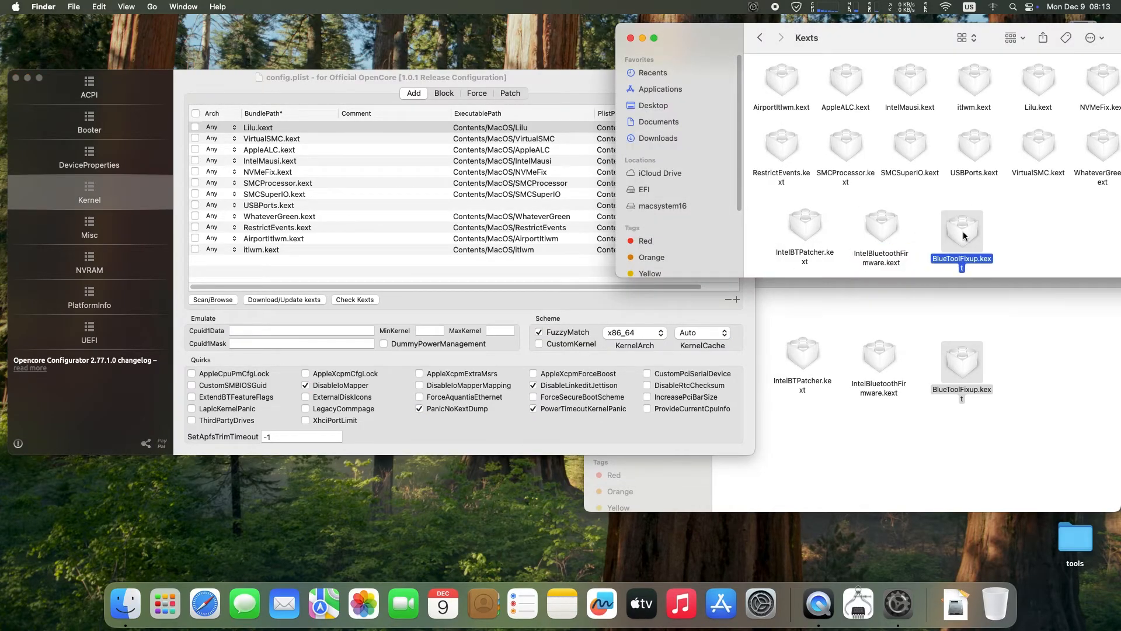
pyautogui.click(555, 75)
pyautogui.moveTo(804, 216); pyautogui.dragTo(360, 255)
pyautogui.moveTo(322, 139); pyautogui.dragTo(300, 272)
pyautogui.moveTo(883, 246); pyautogui.dragTo(486, 277)
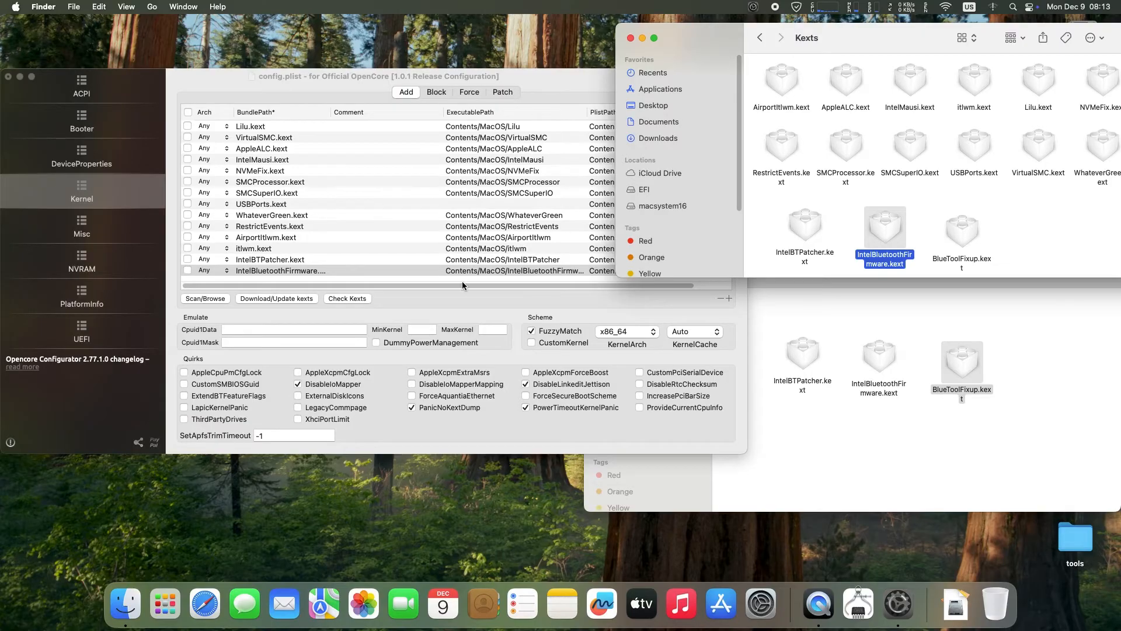
# - Enlarge the configuration window and add BlueToolFixup.kext to the end of the Kernel kext list
pyautogui.click(495, 453)
pyautogui.moveTo(494, 454); pyautogui.dragTo(494, 524)
pyautogui.click(960, 239)
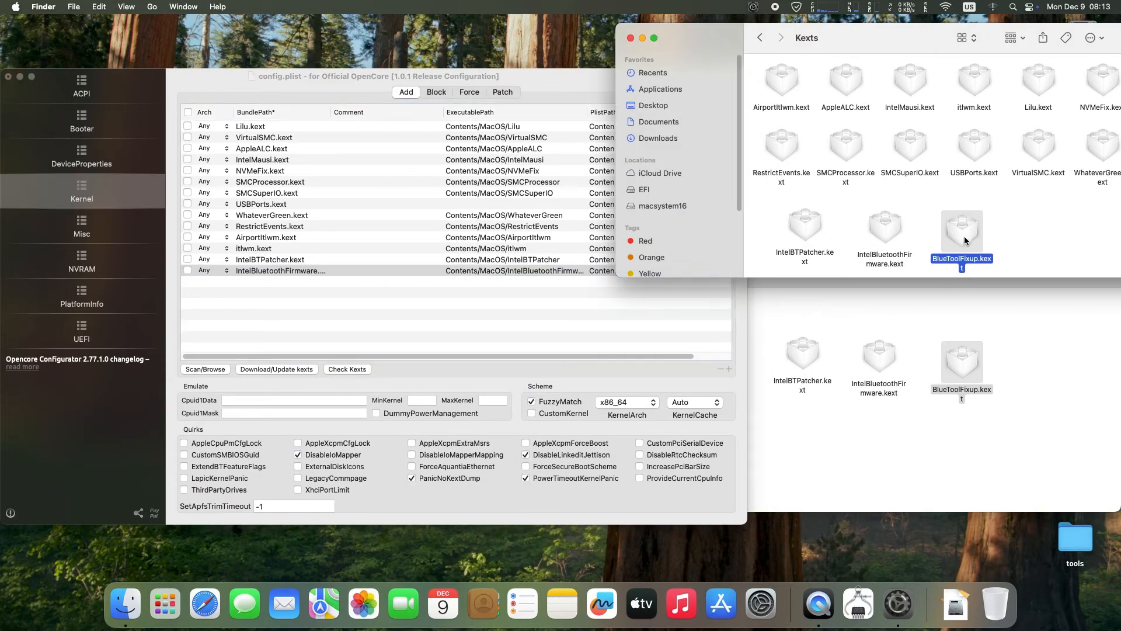
pyautogui.moveTo(969, 240); pyautogui.dragTo(477, 304)
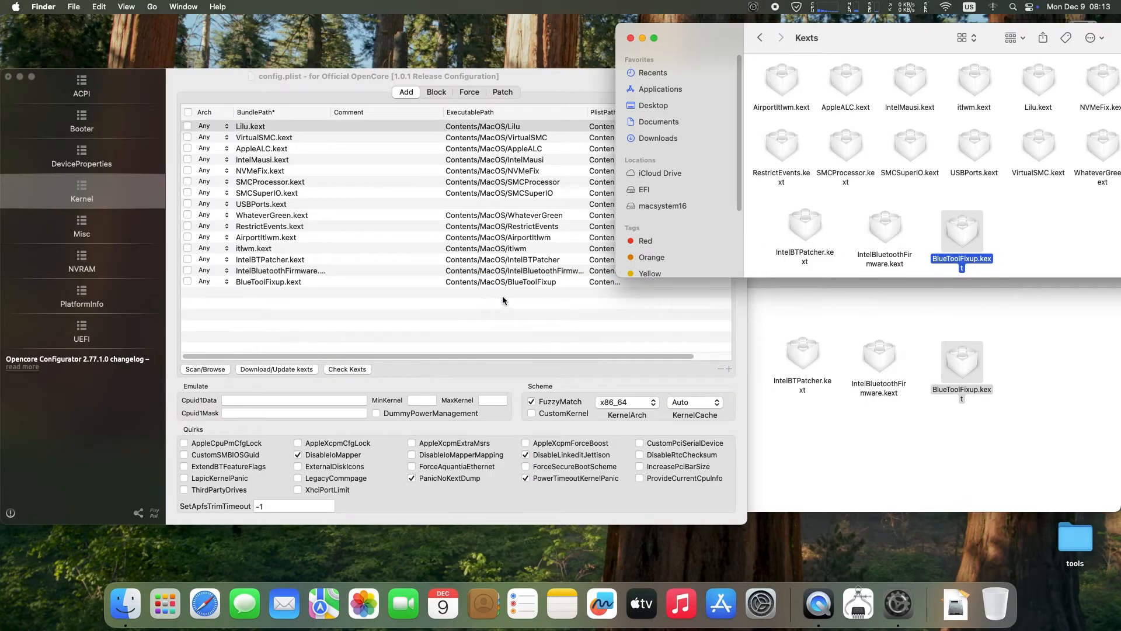
# - Check the Enabled state of the three added Bluetooth kexts, save config.plist and dismiss the validator report
pyautogui.click(549, 304)
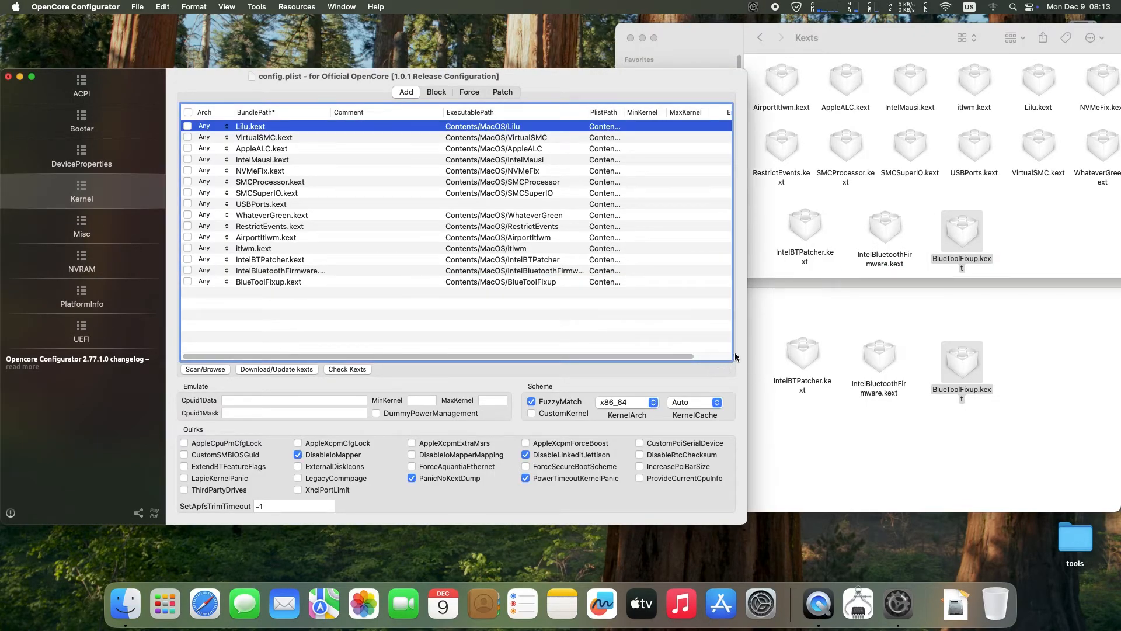
pyautogui.moveTo(750, 337); pyautogui.dragTo(963, 338)
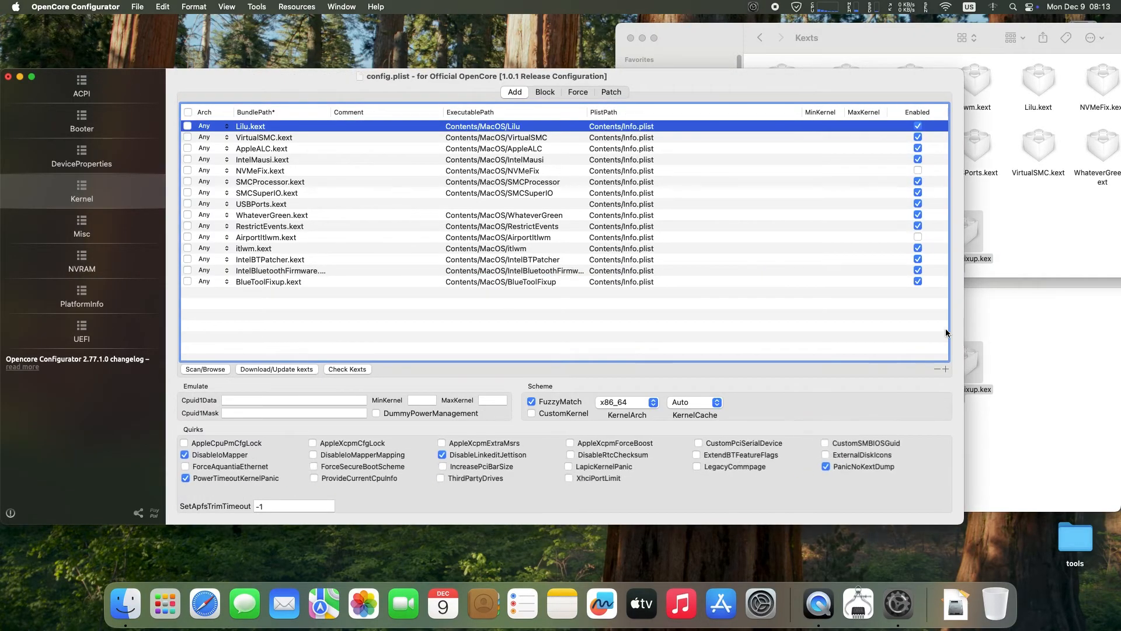
pyautogui.click(327, 261)
pyautogui.click(331, 271)
pyautogui.click(334, 282)
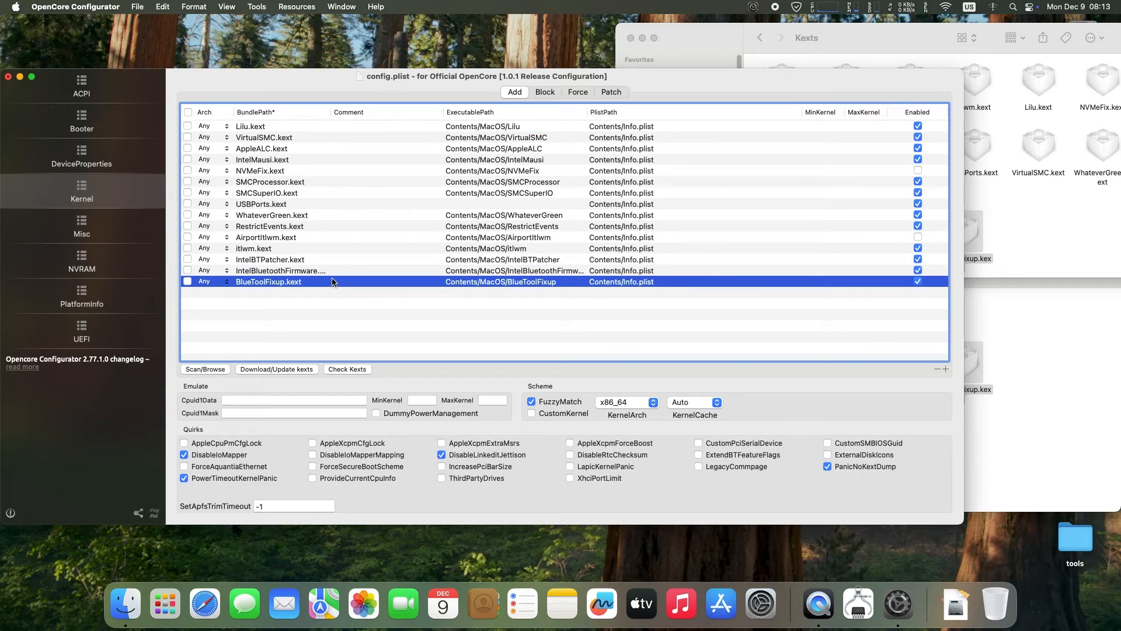
pyautogui.click(138, 6)
pyautogui.click(150, 83)
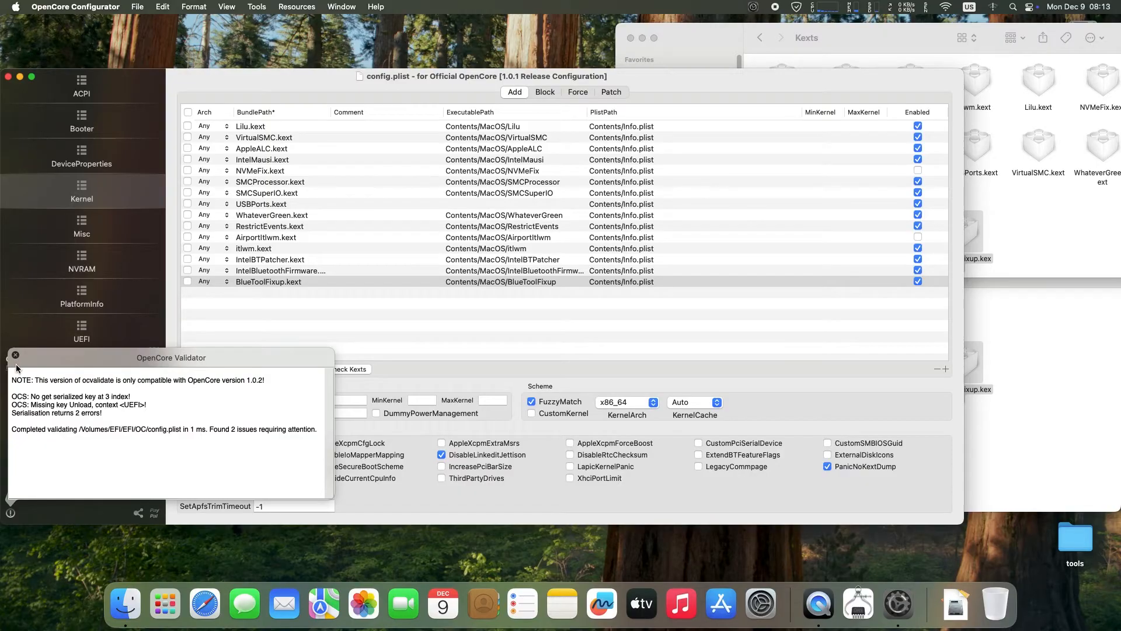
pyautogui.click(15, 354)
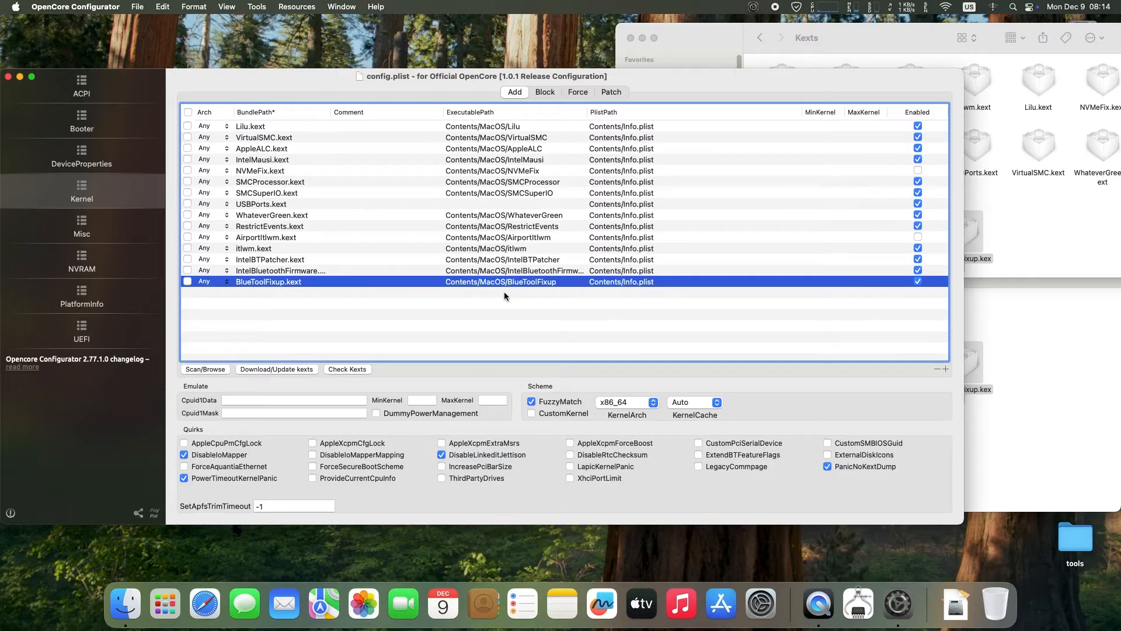
# - Close the config.plist, Kexts and Bleetooth-kexts windows, and restart the computer
pyautogui.moveTo(294, 69); pyautogui.dragTo(395, 83)
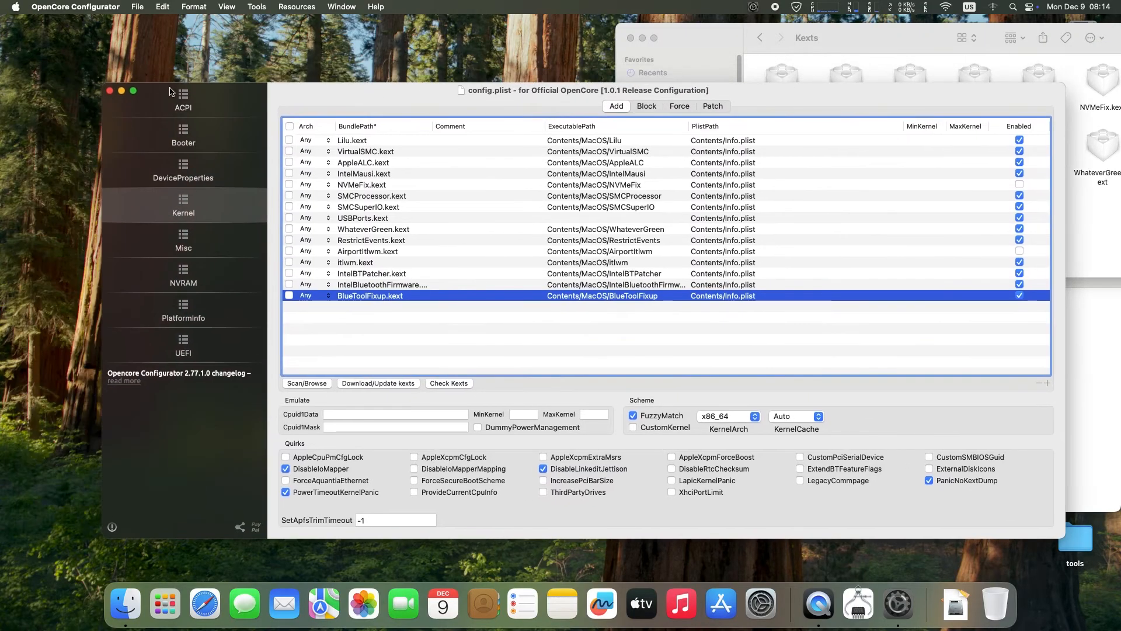
pyautogui.click(110, 91)
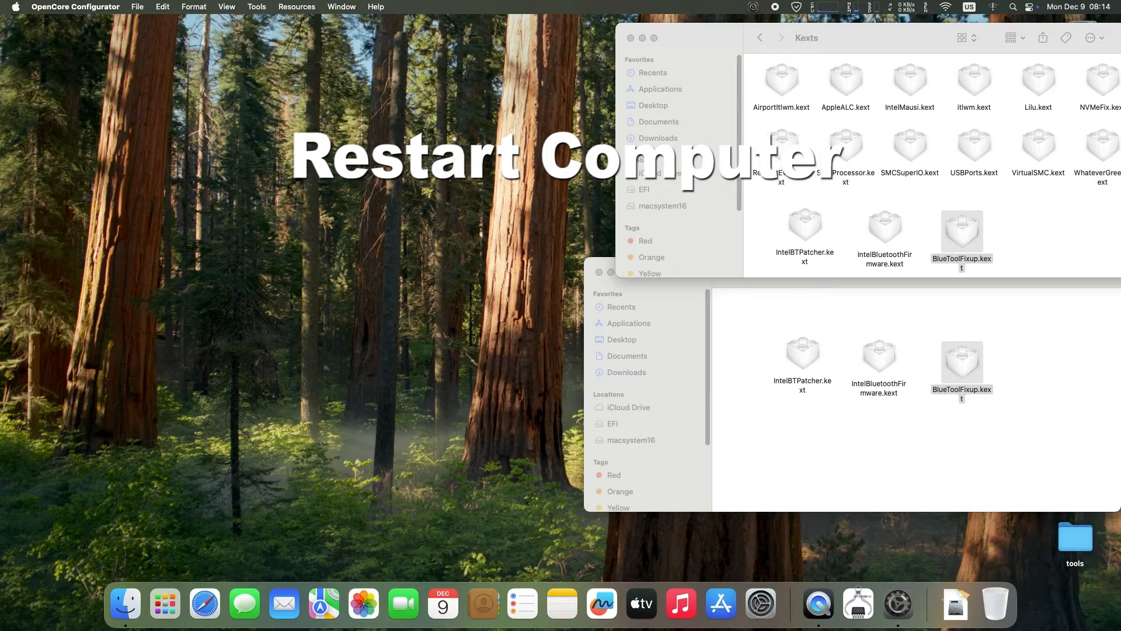
pyautogui.click(630, 38)
pyautogui.click(597, 272)
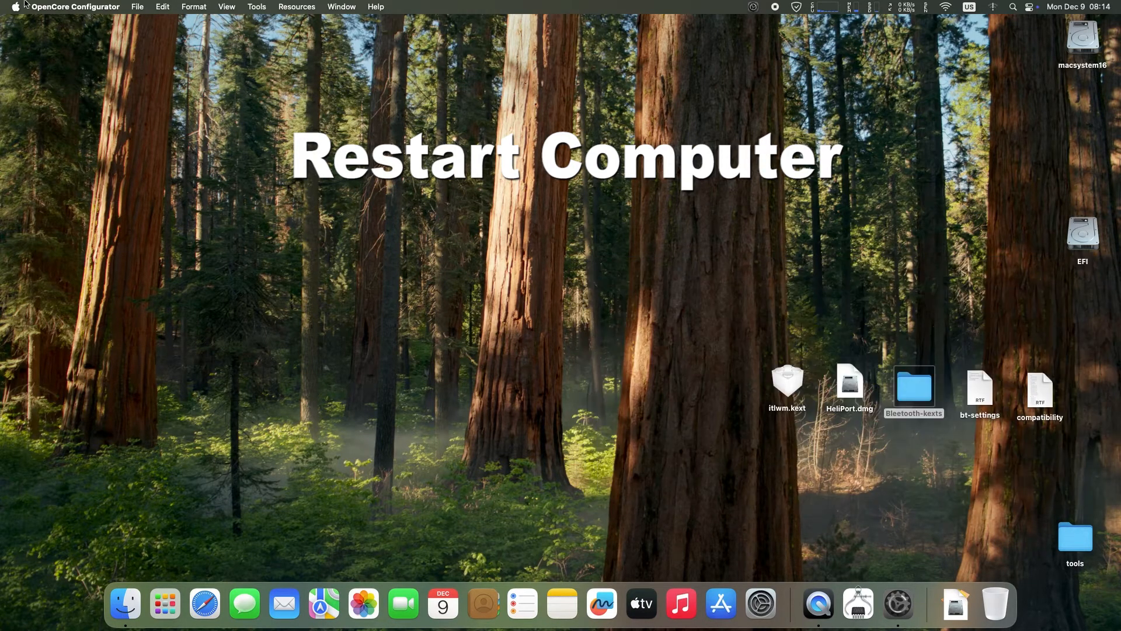
pyautogui.click(15, 7)
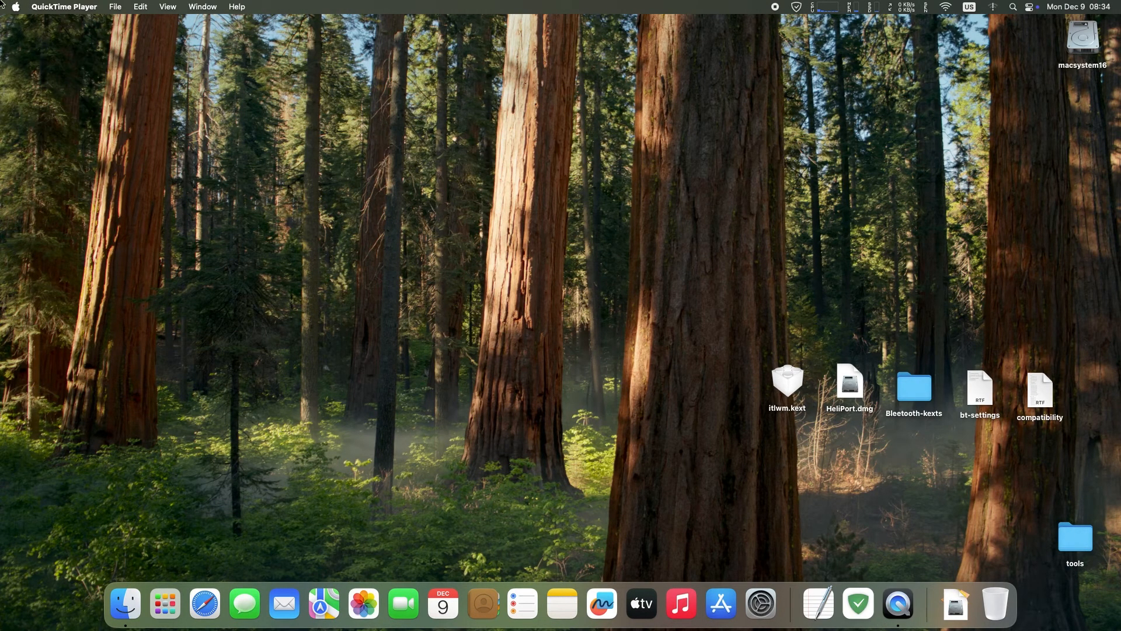
# - Open the System Report through the detailed information of About This Mac
pyautogui.click(16, 6)
pyautogui.click(23, 25)
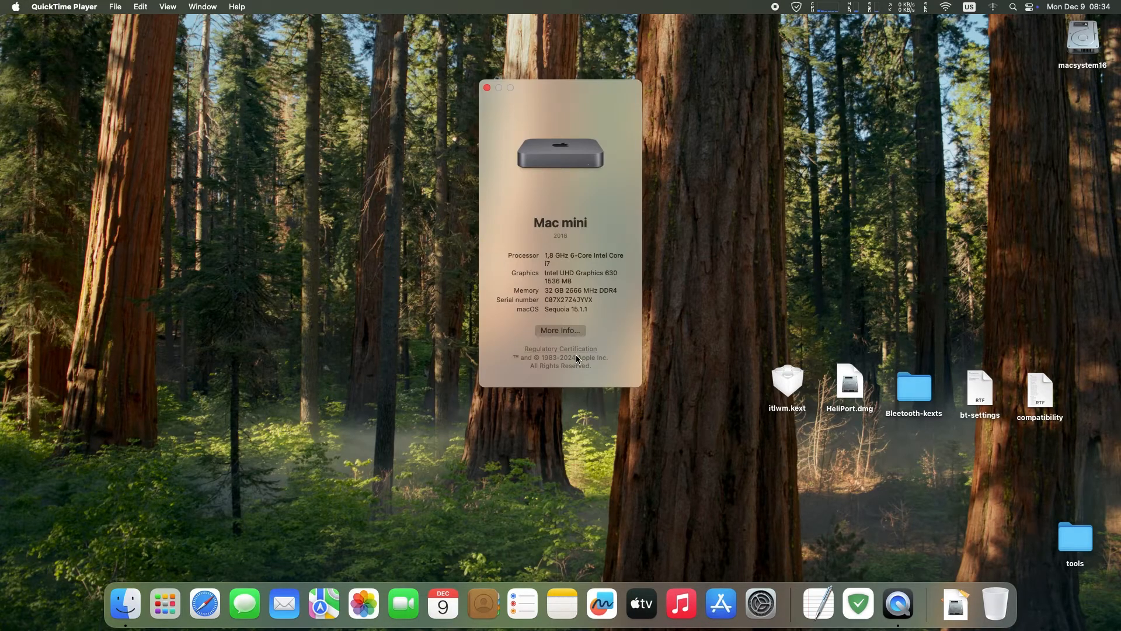
pyautogui.click(562, 331)
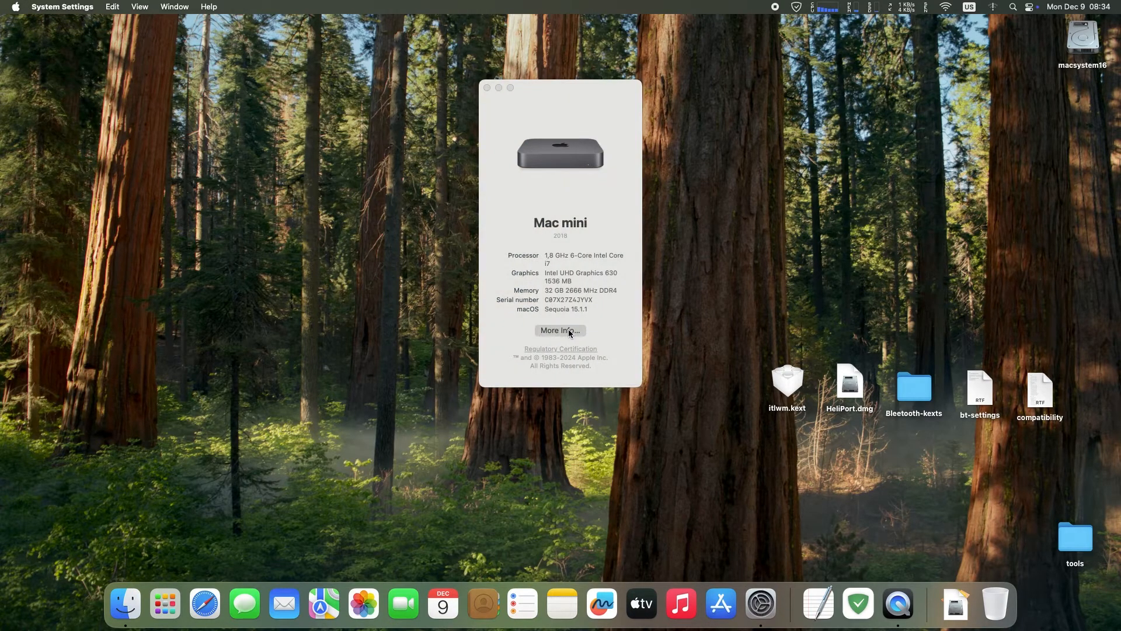
pyautogui.scroll(-5, 661, 348)
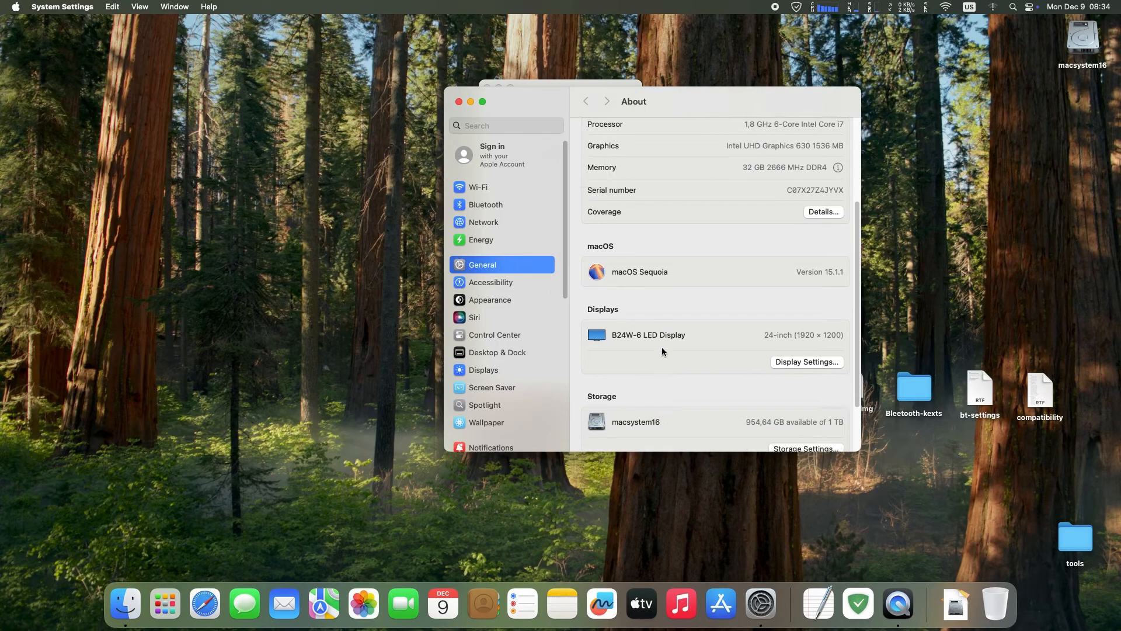
pyautogui.click(712, 410)
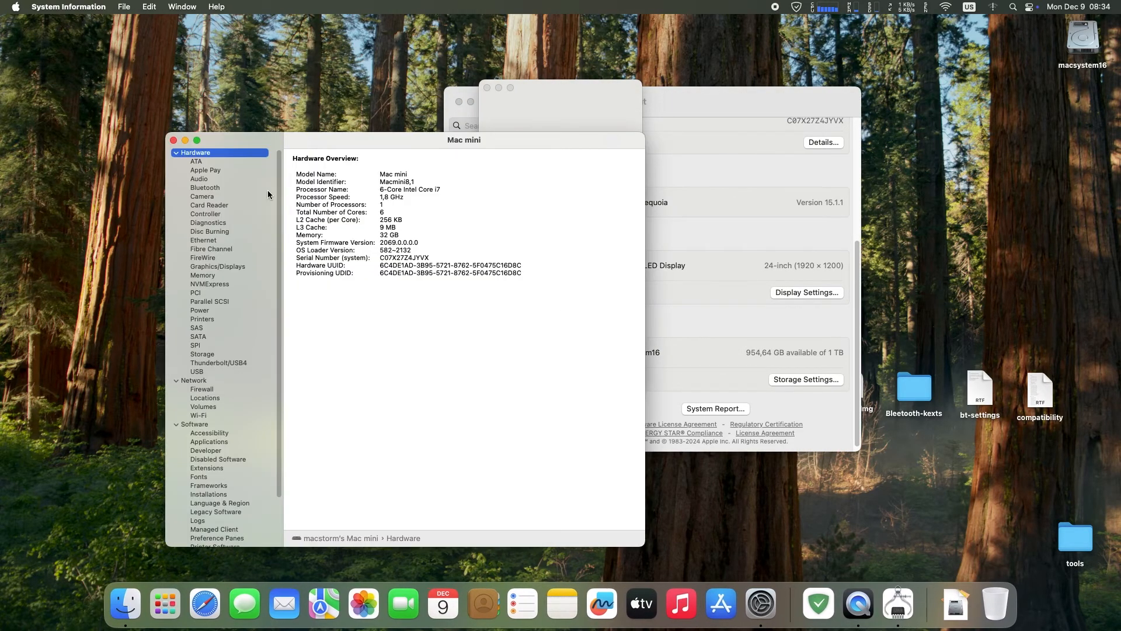
# - Check the Bluetooth controller details in the System Report, and close the report, About and settings windows
pyautogui.click(204, 188)
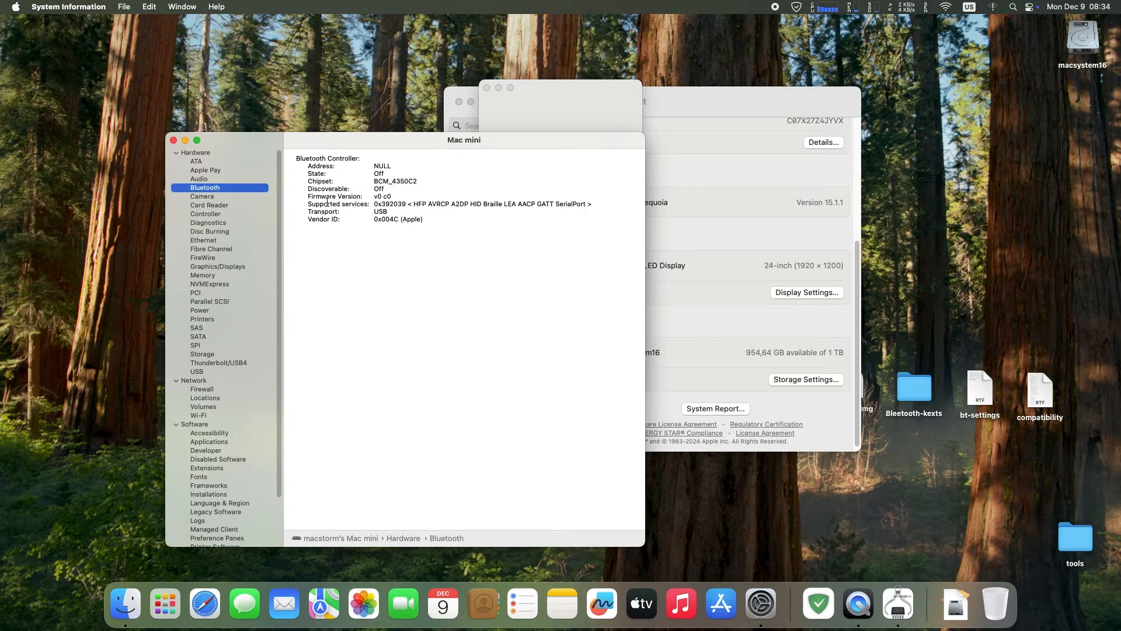
pyautogui.click(174, 141)
pyautogui.click(487, 88)
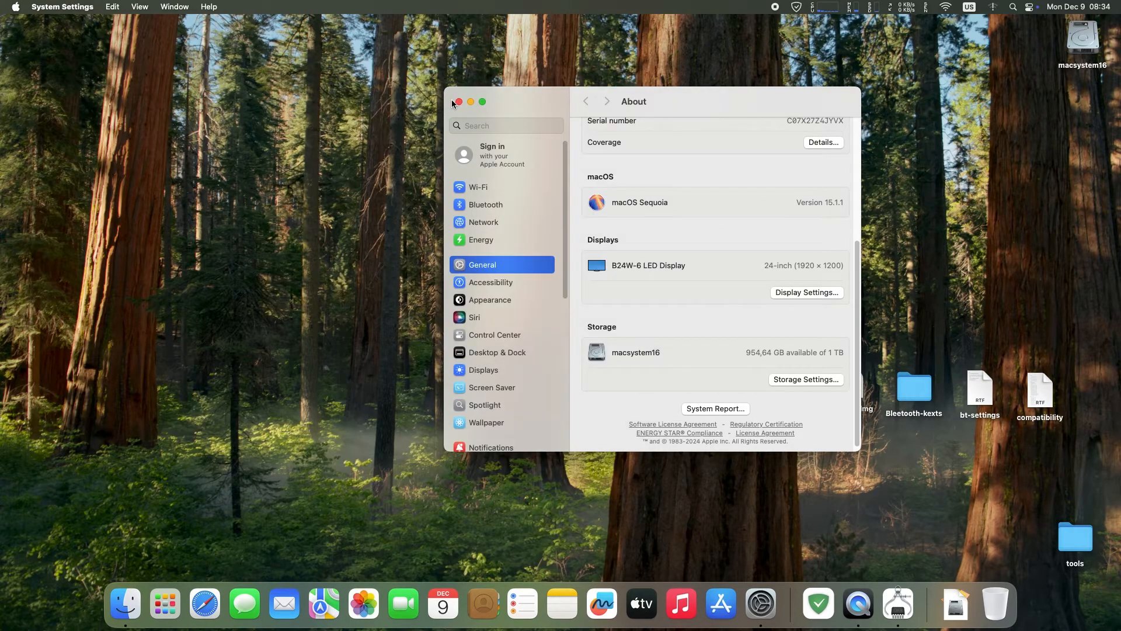
pyautogui.click(459, 102)
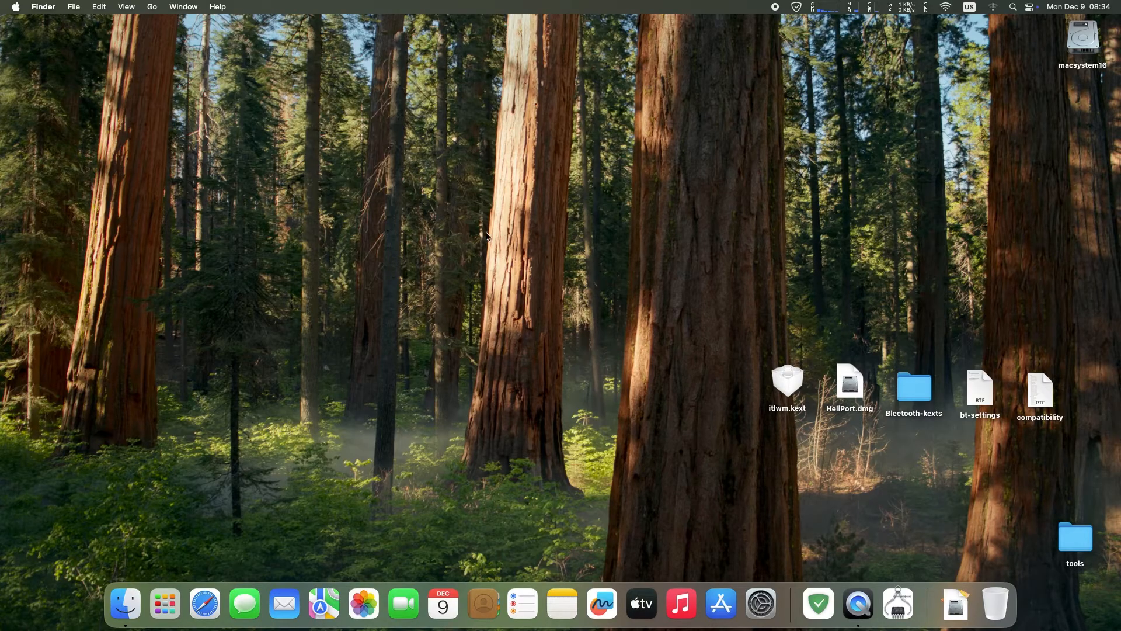
# - Switch to OpenCore Configurator, mount the disk0s1 EFI partition with the account password and open its config.plist
pyautogui.click(168, 599)
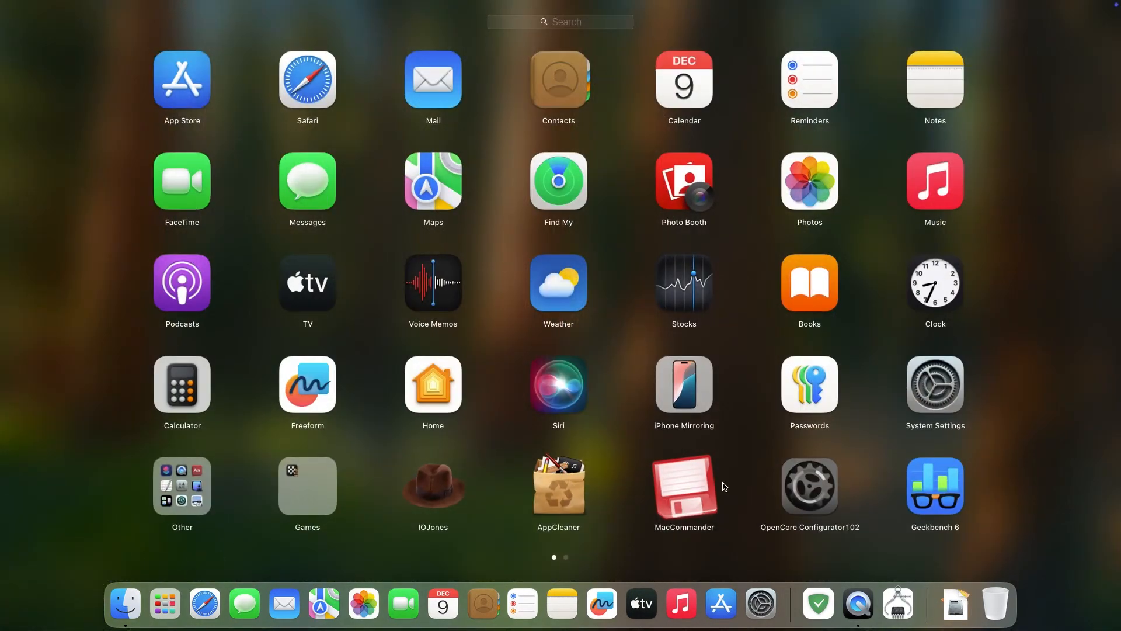
pyautogui.click(803, 491)
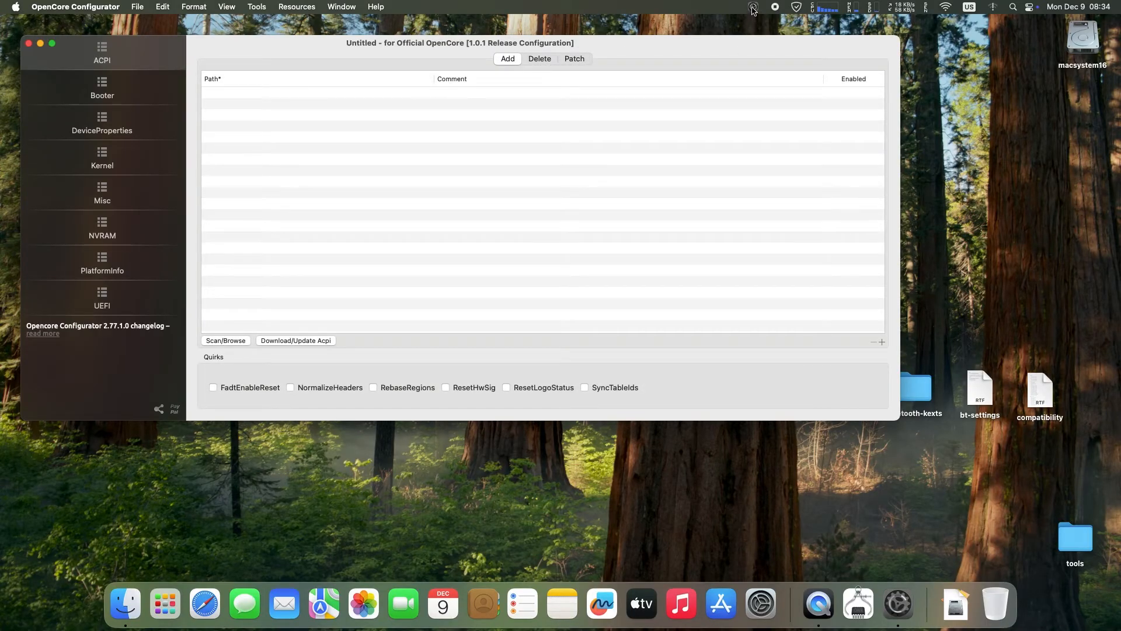
pyautogui.click(753, 8)
pyautogui.click(785, 75)
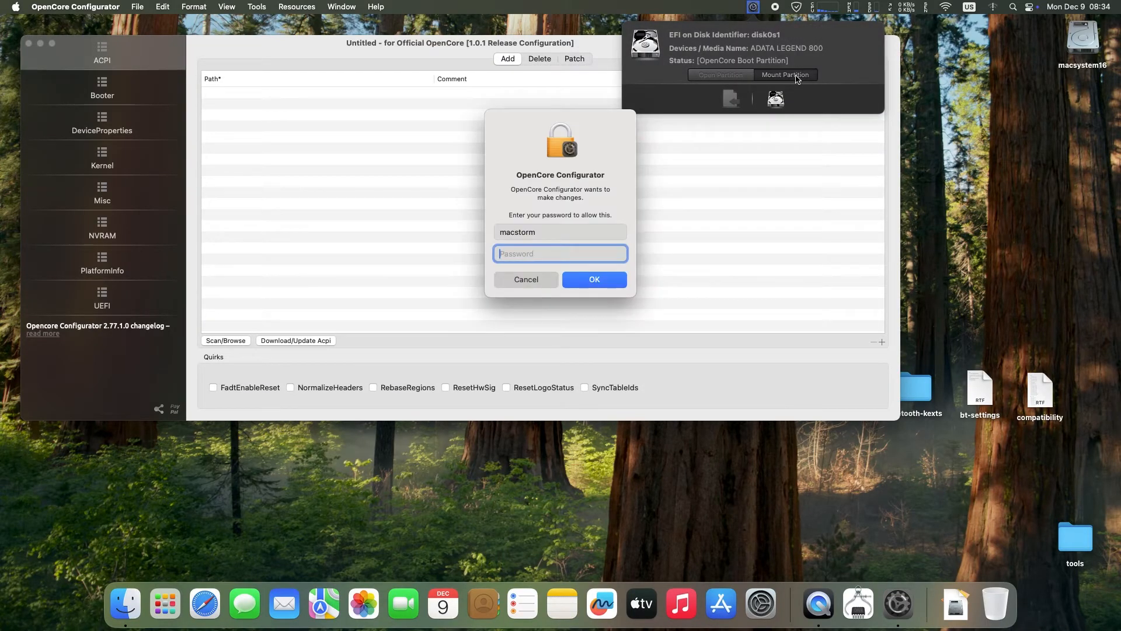
pyautogui.write('*****')
pyautogui.press('Return')
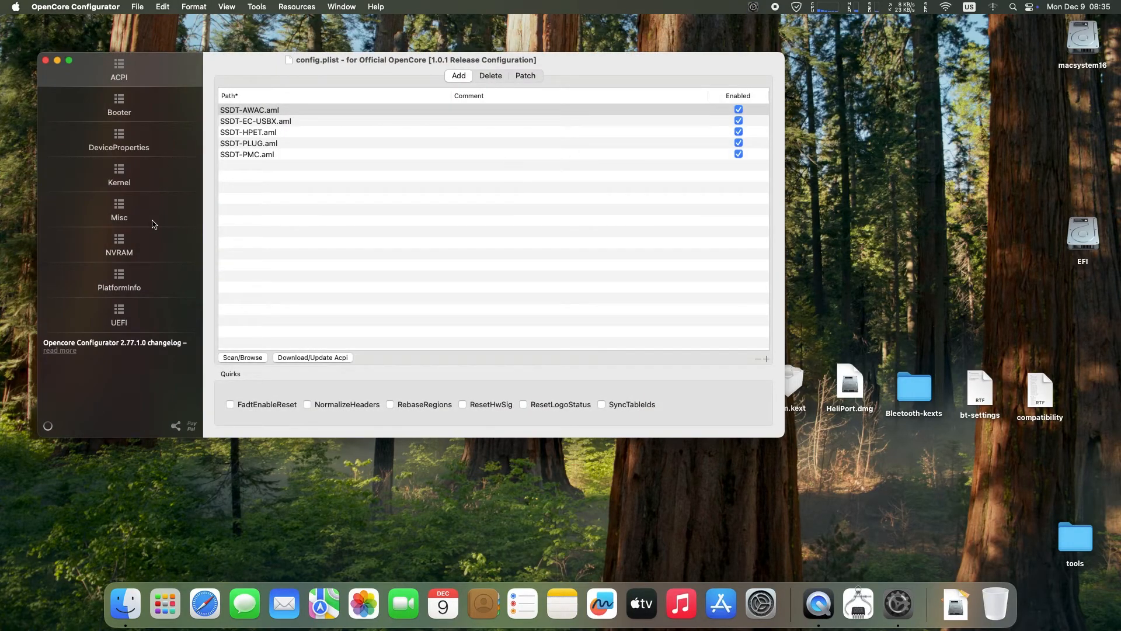
# - Show the NVRAM keys to add under UUID 7C436110-AB2A-4BBB-A880-FE41995C9F82, looking through the other two UUIDs as well
pyautogui.click(14, 270)
pyautogui.click(124, 252)
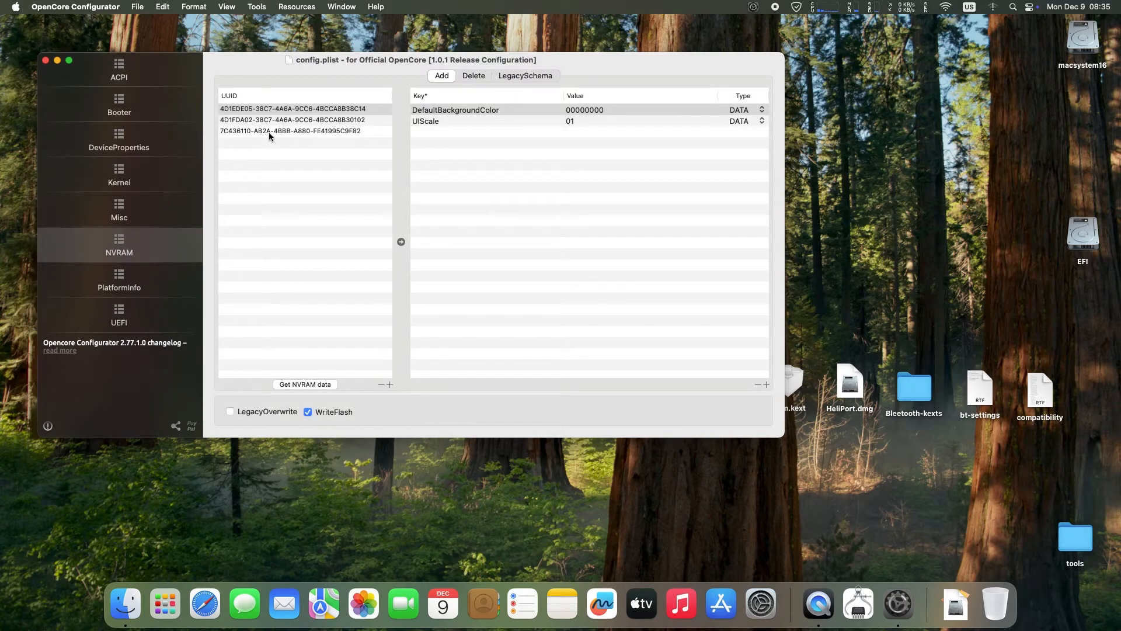
pyautogui.click(354, 132)
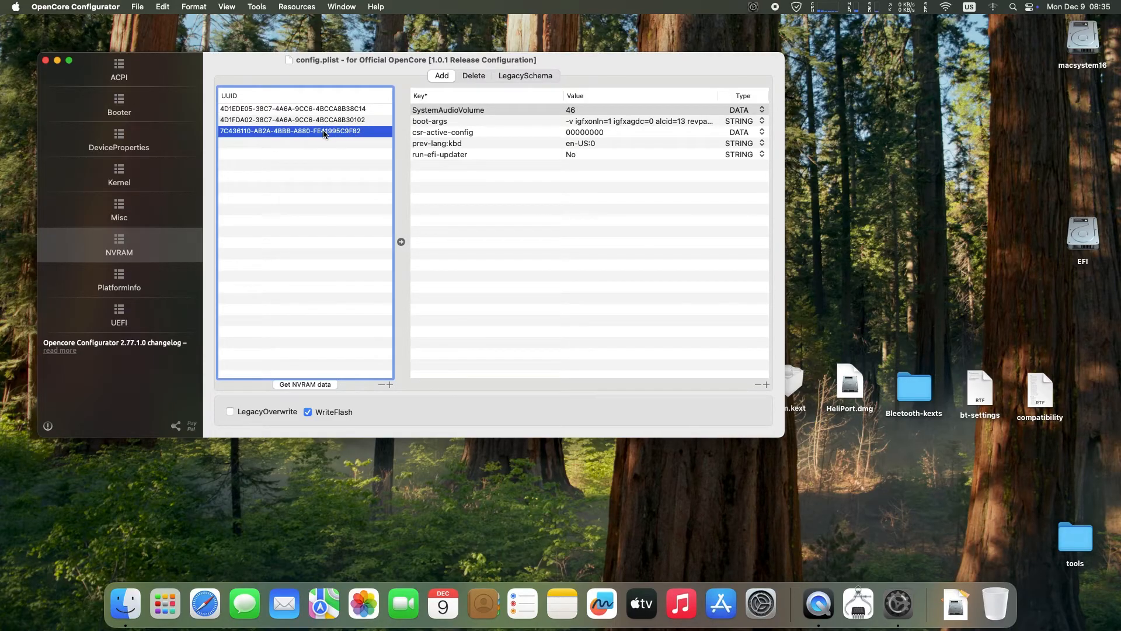
pyautogui.click(348, 109)
pyautogui.click(353, 120)
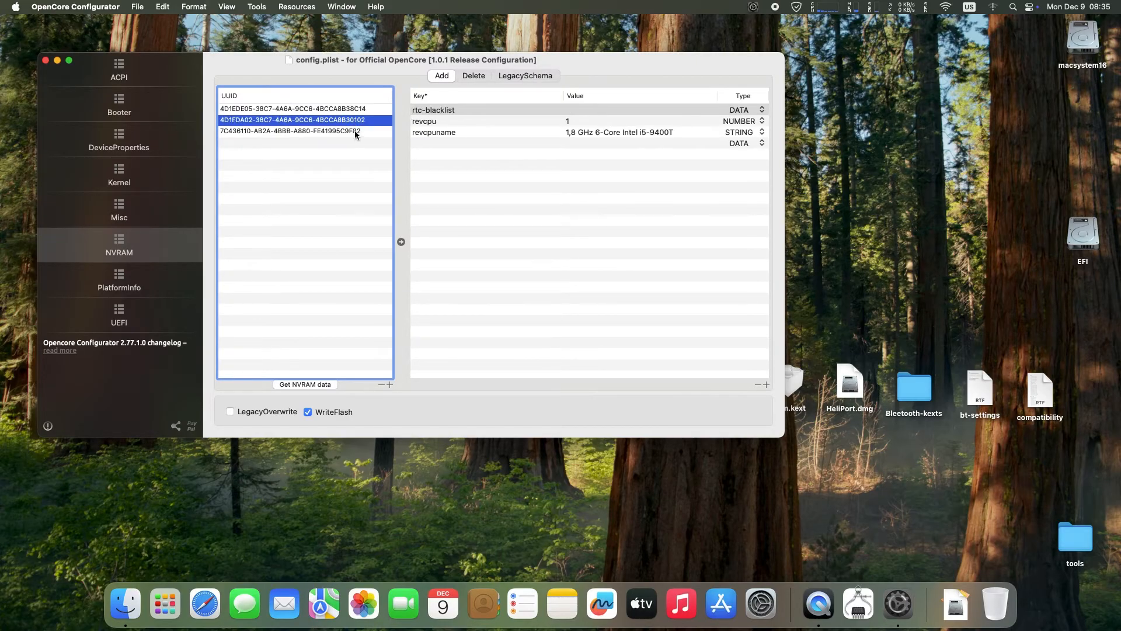
pyautogui.click(354, 132)
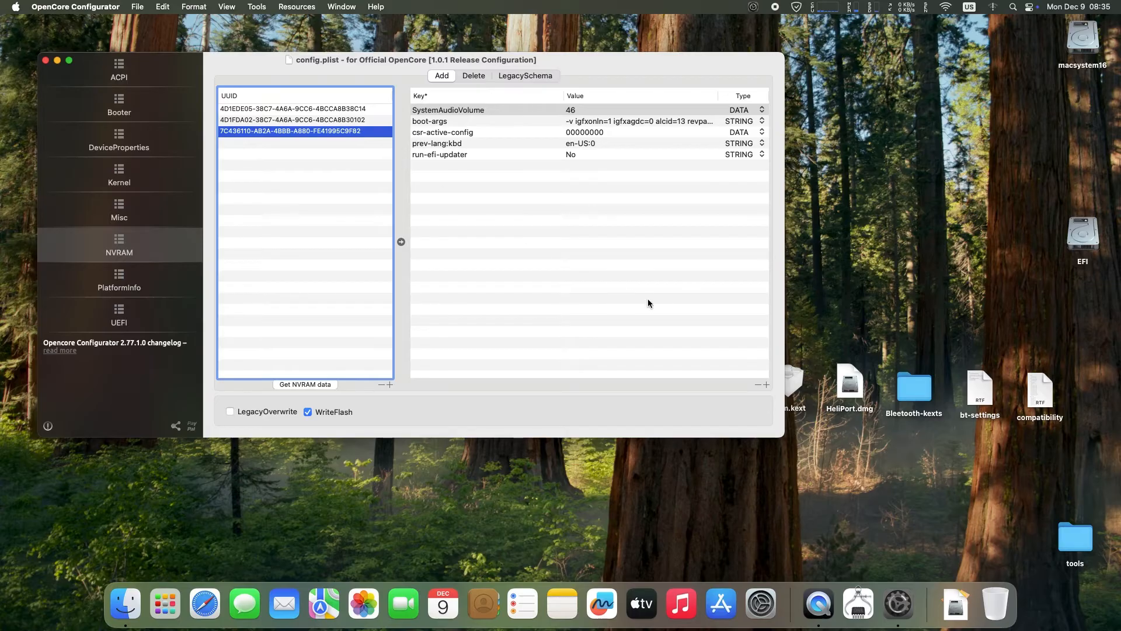
# - Open the bt-settings document from the desktop and arrange it beside the config.plist window without overlap
pyautogui.doubleClick(988, 396)
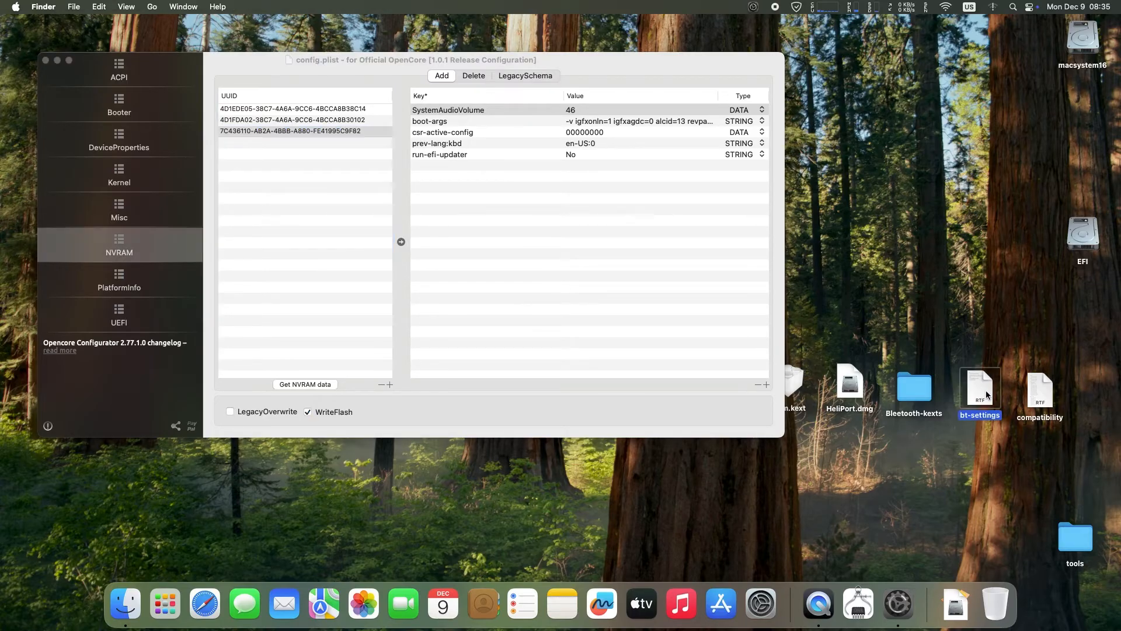
pyautogui.moveTo(247, 54); pyautogui.dragTo(862, 304)
pyautogui.click(587, 58)
pyautogui.moveTo(587, 57); pyautogui.dragTo(514, 51)
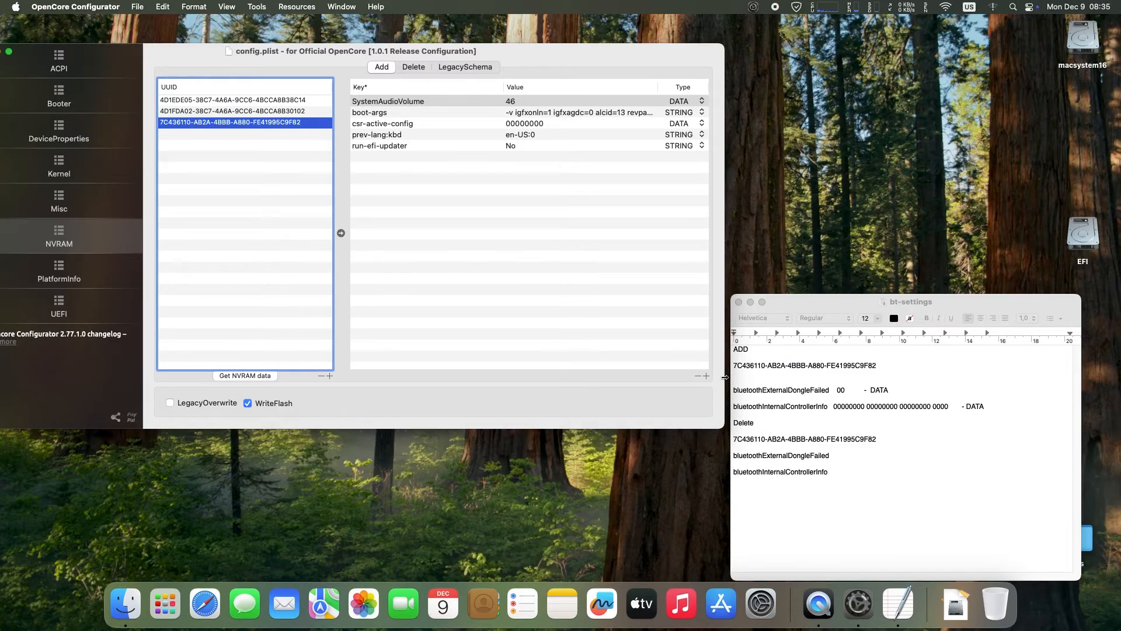
# - Add two empty keys under the selected UUID and name the first bluetoothExternalDongleFailed, copied from bt-settings
pyautogui.click(707, 375)
pyautogui.click(706, 375)
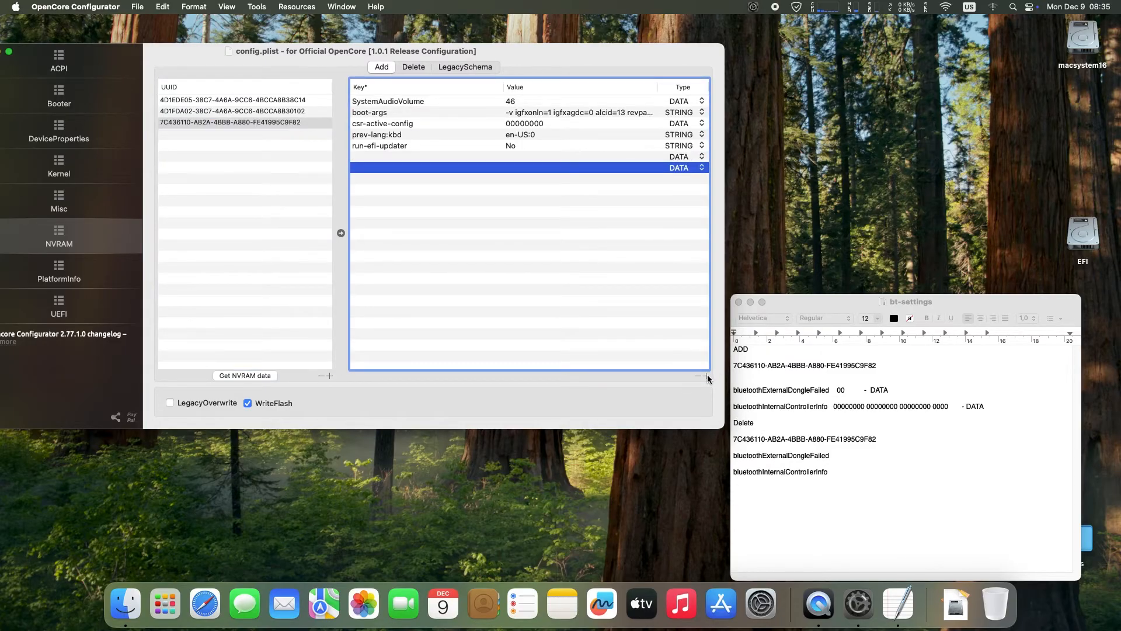
pyautogui.click(812, 419)
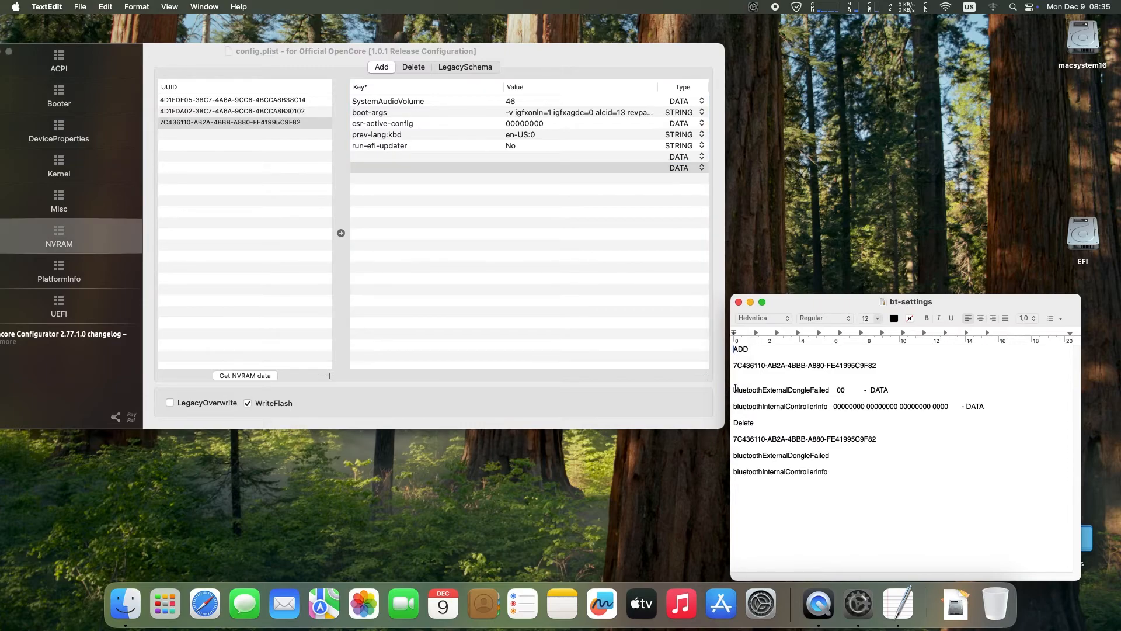
pyautogui.moveTo(735, 389); pyautogui.dragTo(821, 389)
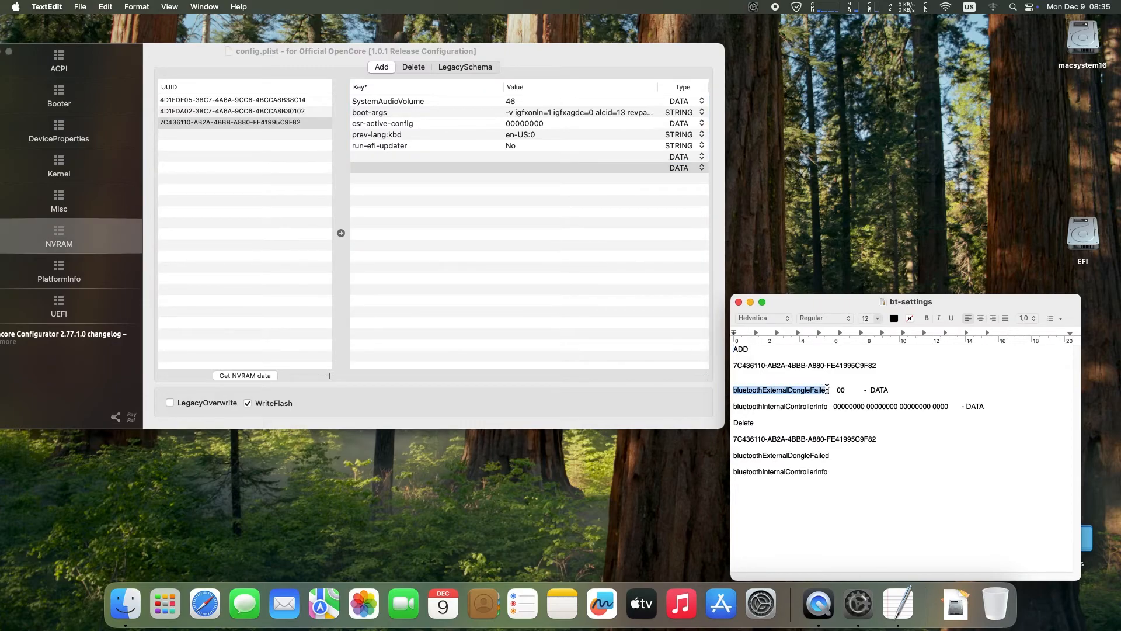
pyautogui.rightClick(811, 390)
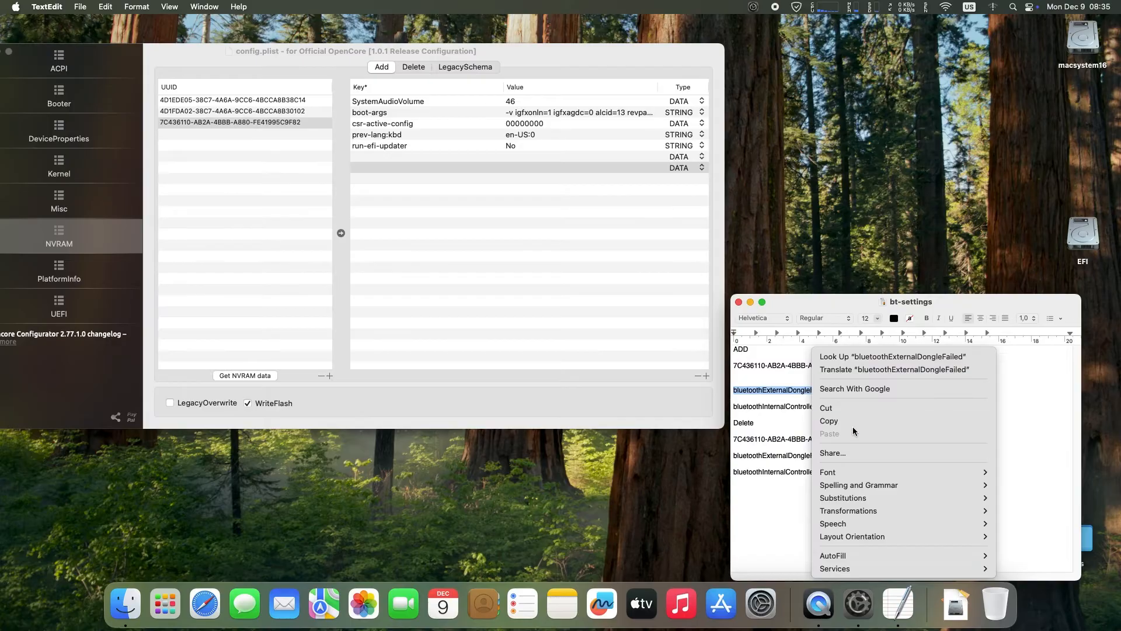
pyautogui.click(851, 422)
pyautogui.doubleClick(369, 156)
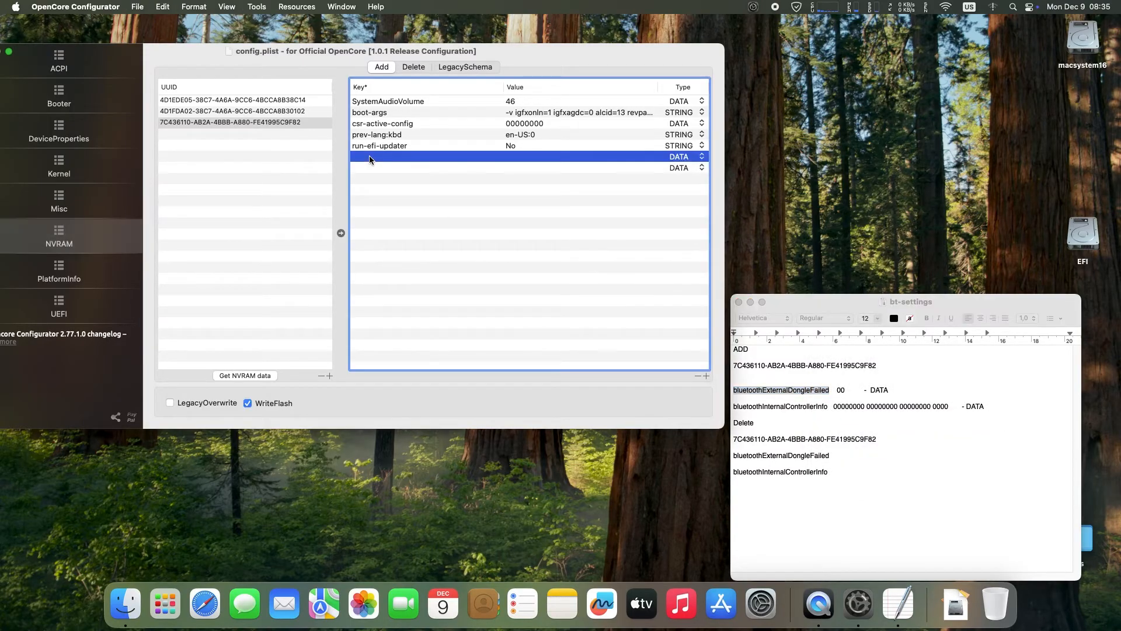
pyautogui.rightClick(369, 157)
pyautogui.click(398, 188)
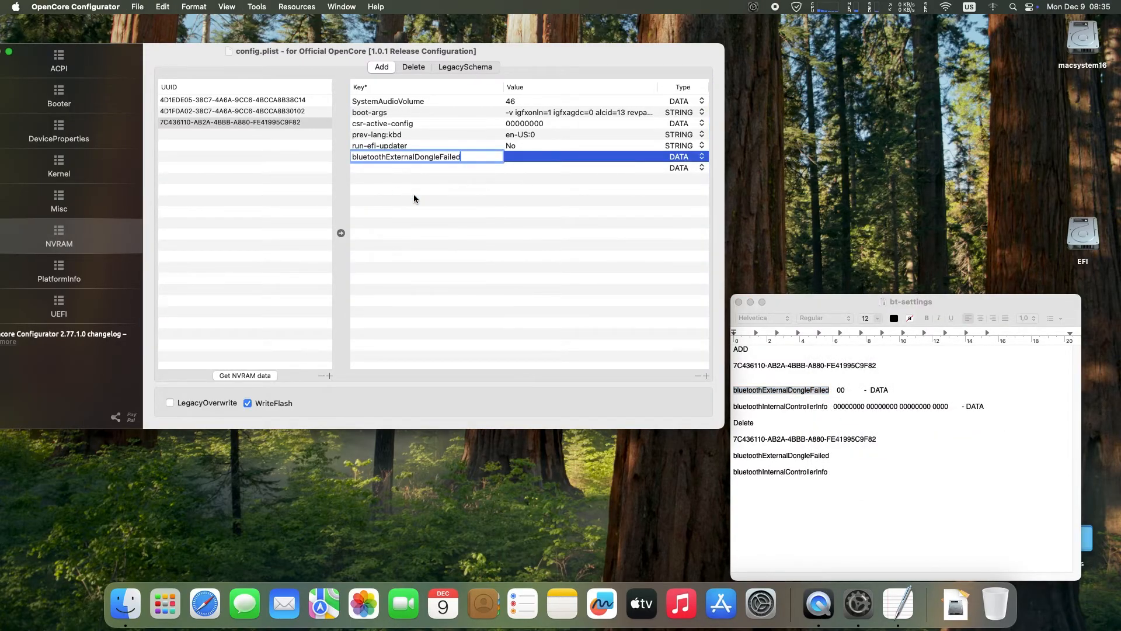
# - Set the bluetoothExternalDongleFailed value to 00, copied from the bt-settings document
pyautogui.click(839, 391)
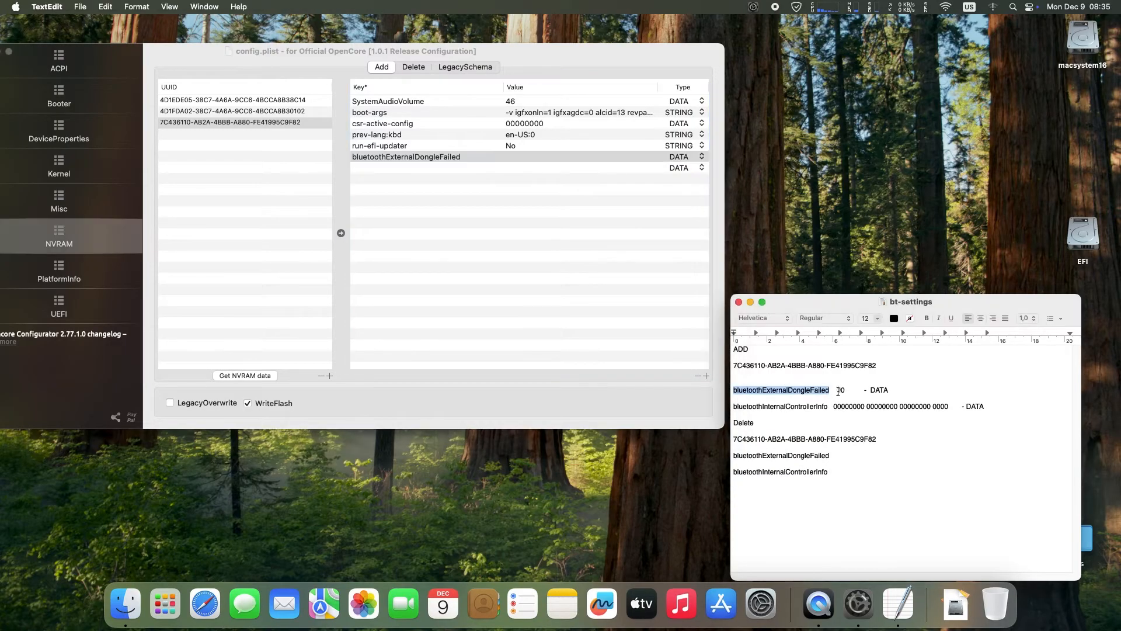
pyautogui.click(838, 390)
pyautogui.moveTo(839, 390); pyautogui.dragTo(845, 390)
pyautogui.rightClick(841, 390)
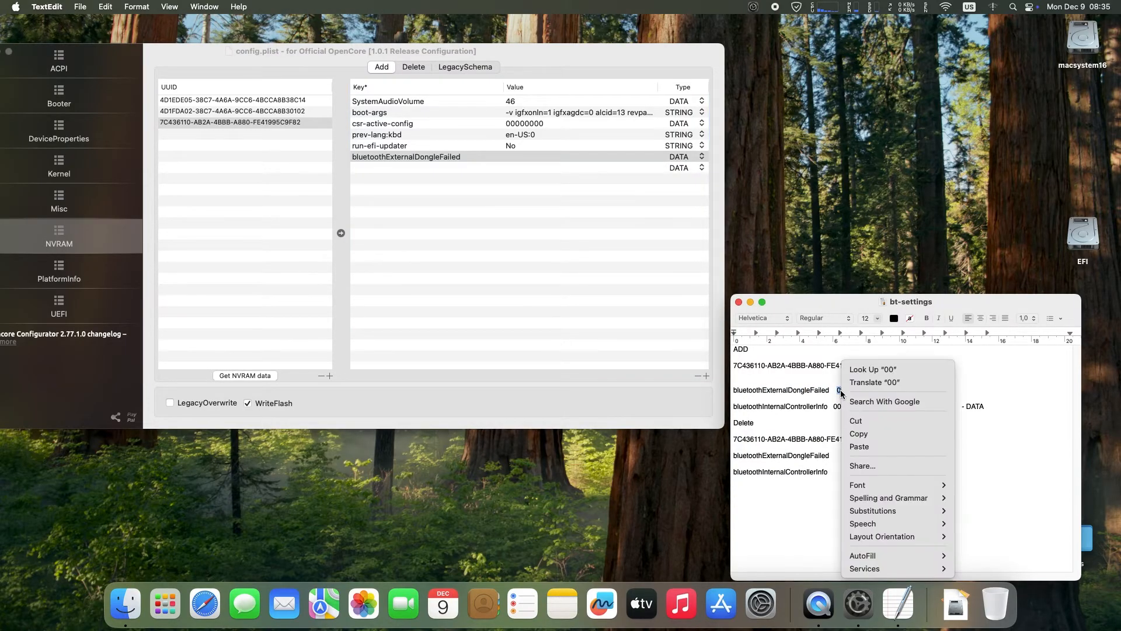
pyautogui.click(859, 431)
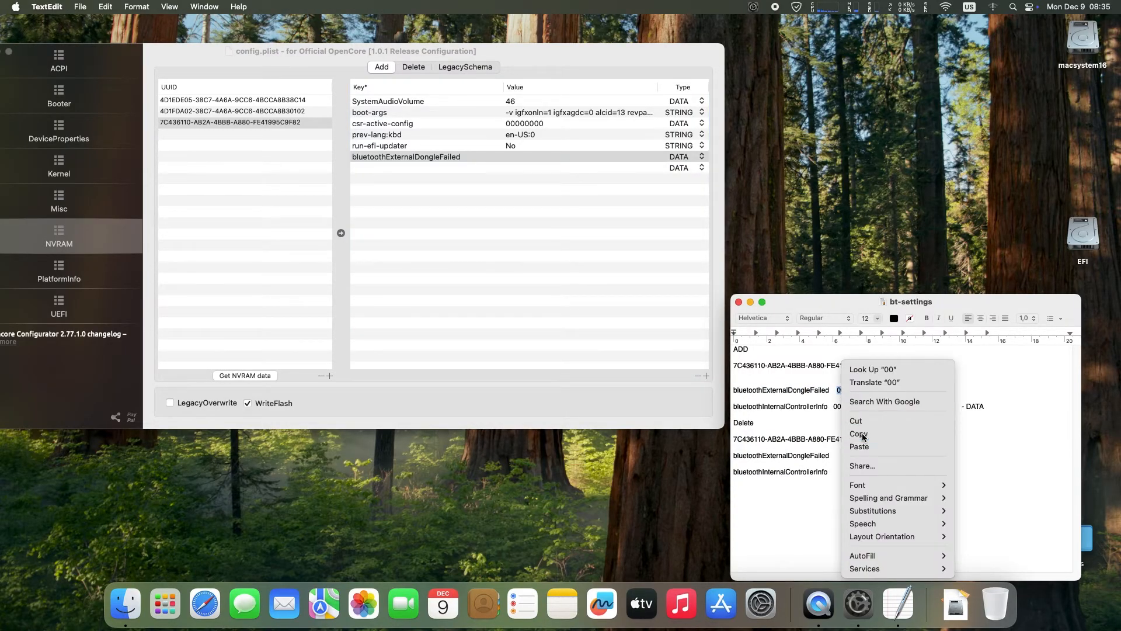
pyautogui.click(508, 157)
pyautogui.click(508, 156)
pyautogui.rightClick(515, 156)
pyautogui.click(533, 187)
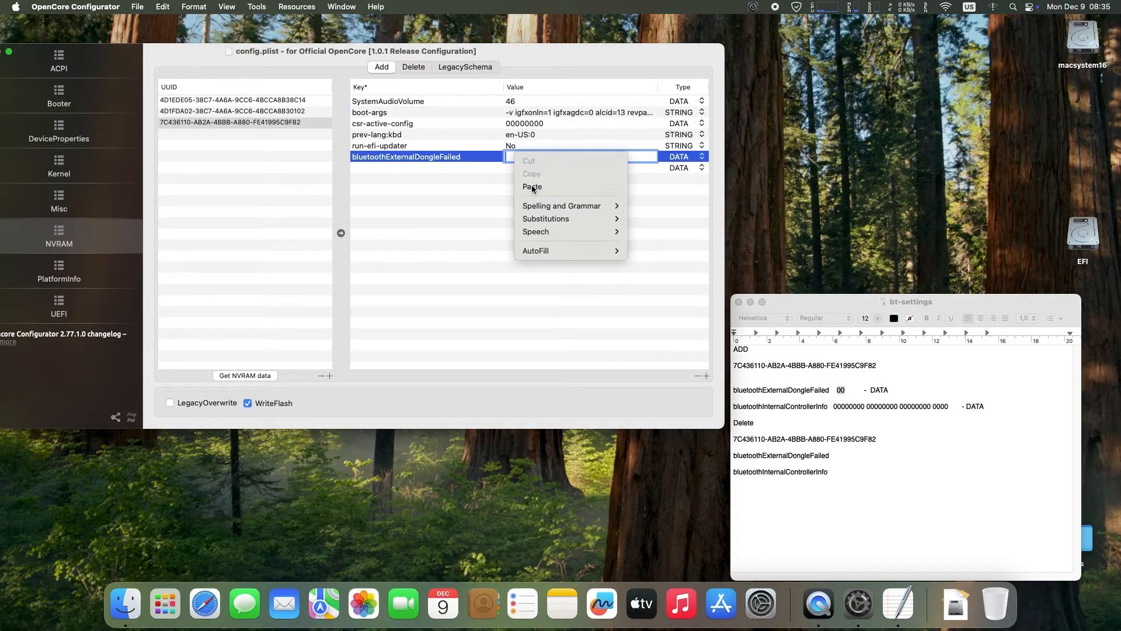
pyautogui.press('Return')
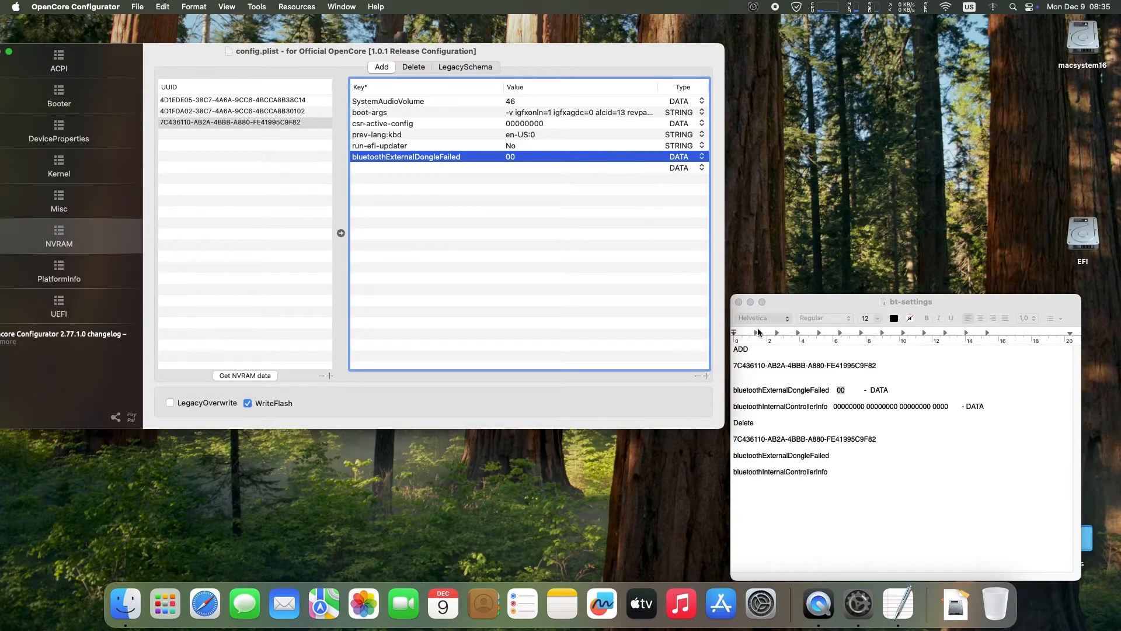
# - Name the second new NVRAM key bluetoothInternalControllerInfo, copied from the bt-settings document
pyautogui.click(788, 389)
pyautogui.moveTo(828, 407); pyautogui.dragTo(735, 407)
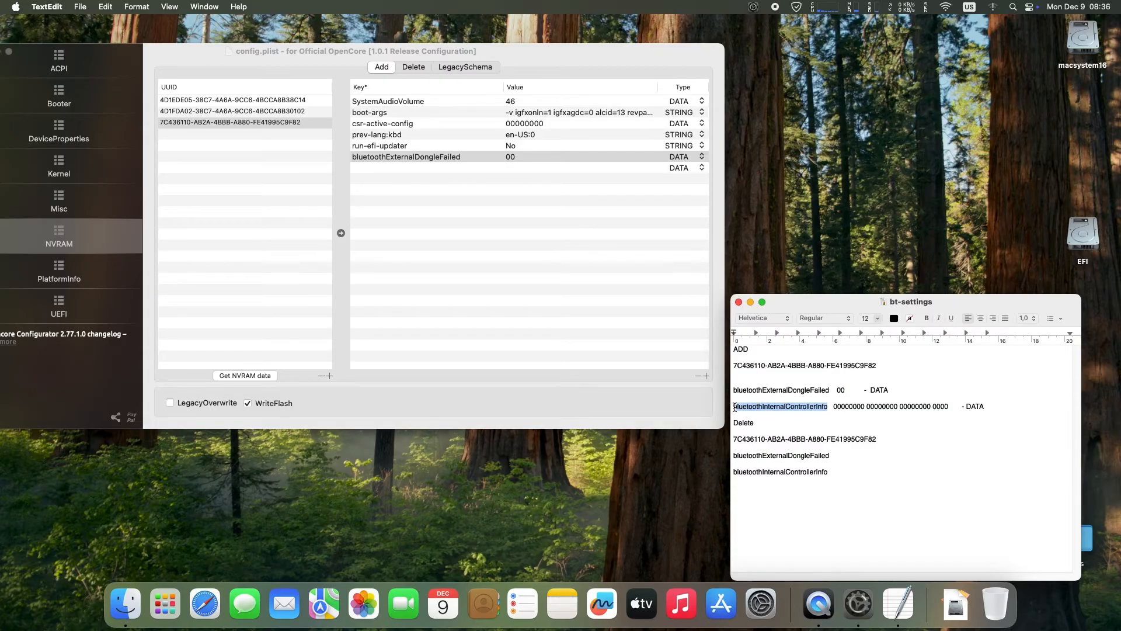
pyautogui.rightClick(787, 407)
pyautogui.click(806, 421)
pyautogui.doubleClick(401, 166)
pyautogui.rightClick(402, 167)
pyautogui.click(430, 202)
pyautogui.press('Return')
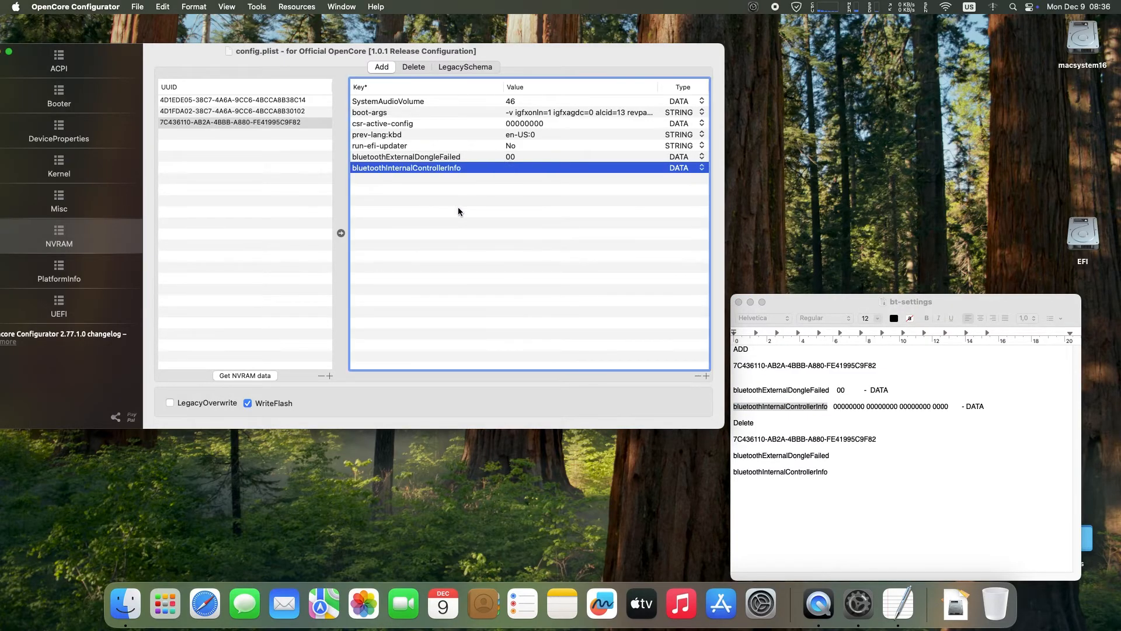
pyautogui.click(856, 409)
pyautogui.moveTo(833, 406); pyautogui.dragTo(947, 408)
pyautogui.rightClick(916, 409)
pyautogui.click(937, 434)
pyautogui.click(527, 171)
pyautogui.click(526, 171)
pyautogui.rightClick(523, 167)
pyautogui.click(539, 198)
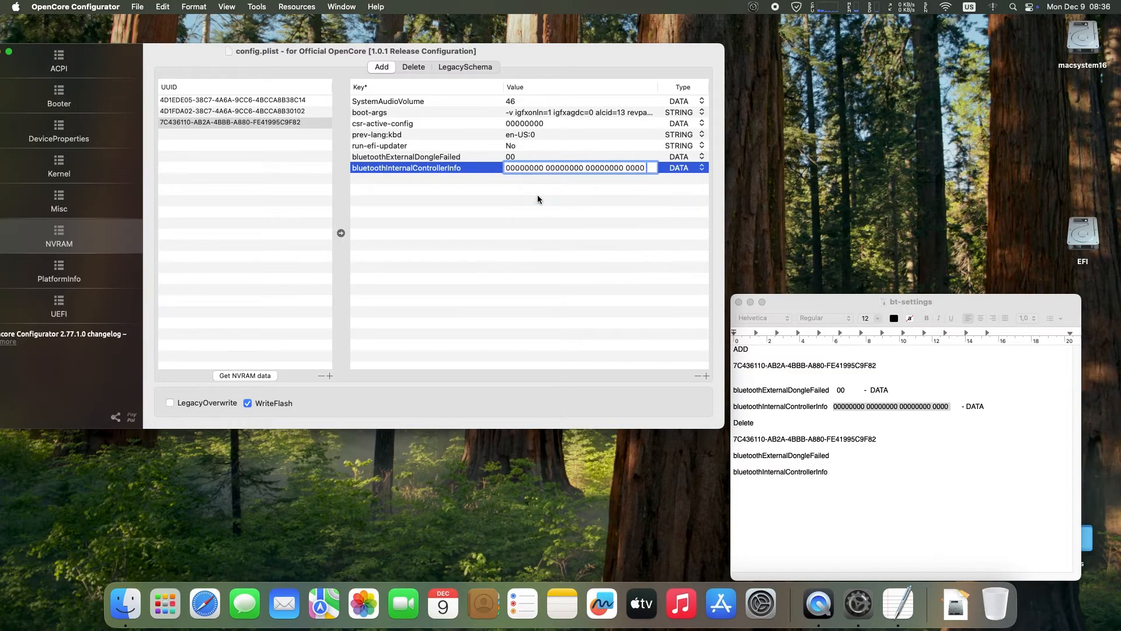
pyautogui.press('Return')
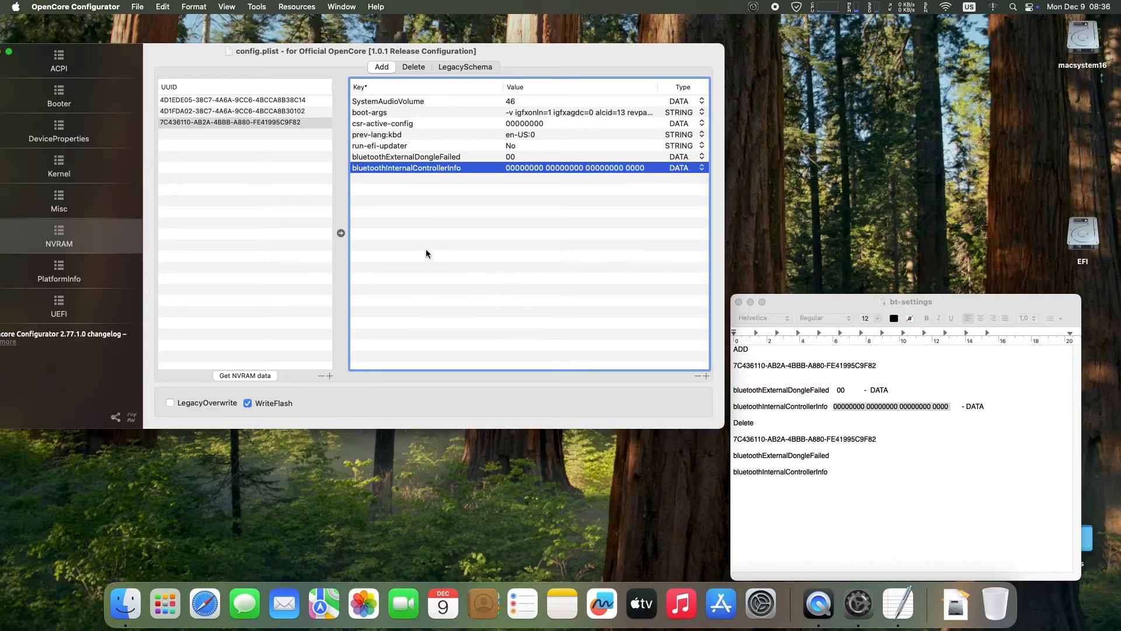
# - Add two empty entries to the NVRAM Delete list for UUID 7C436110-AB2A-4BBB-A880-FE41995C9F82
pyautogui.click(414, 68)
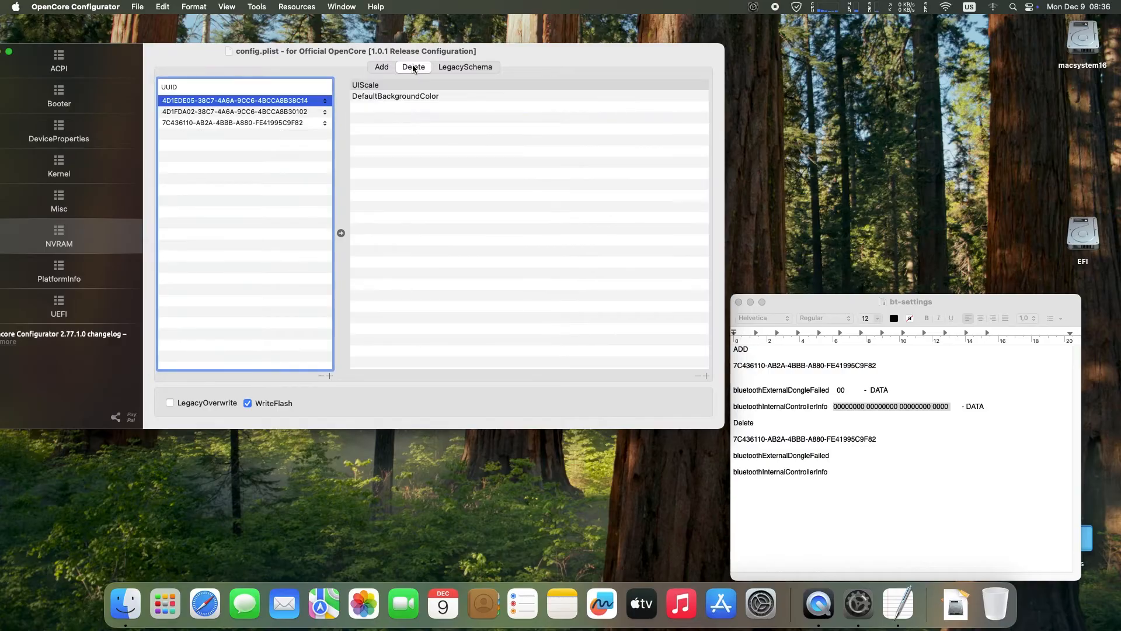
pyautogui.click(277, 123)
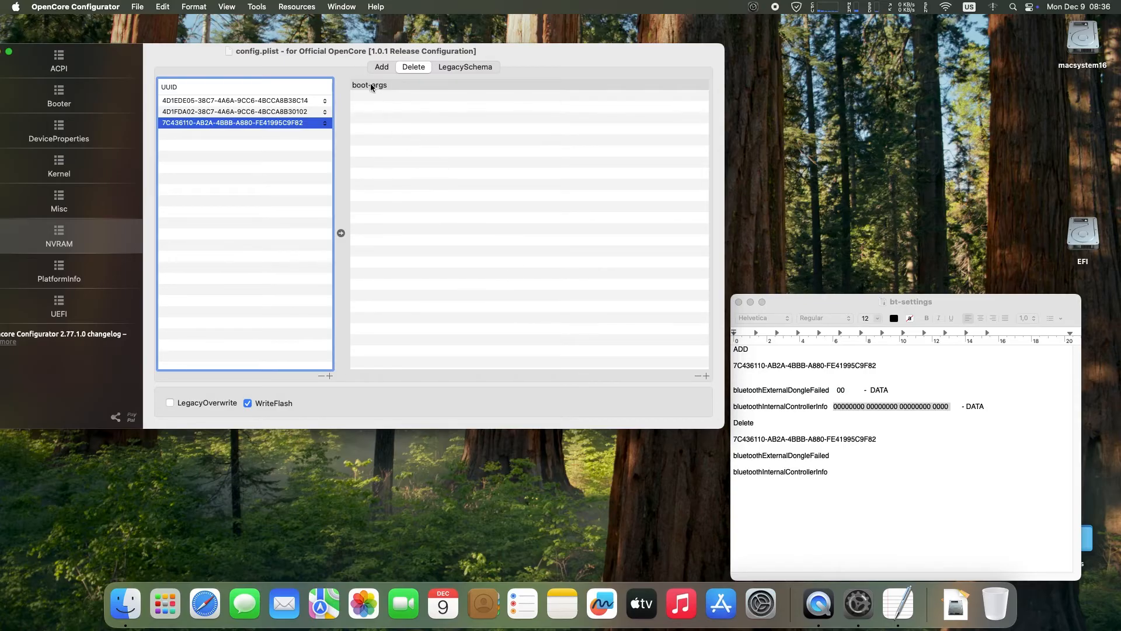
pyautogui.click(706, 376)
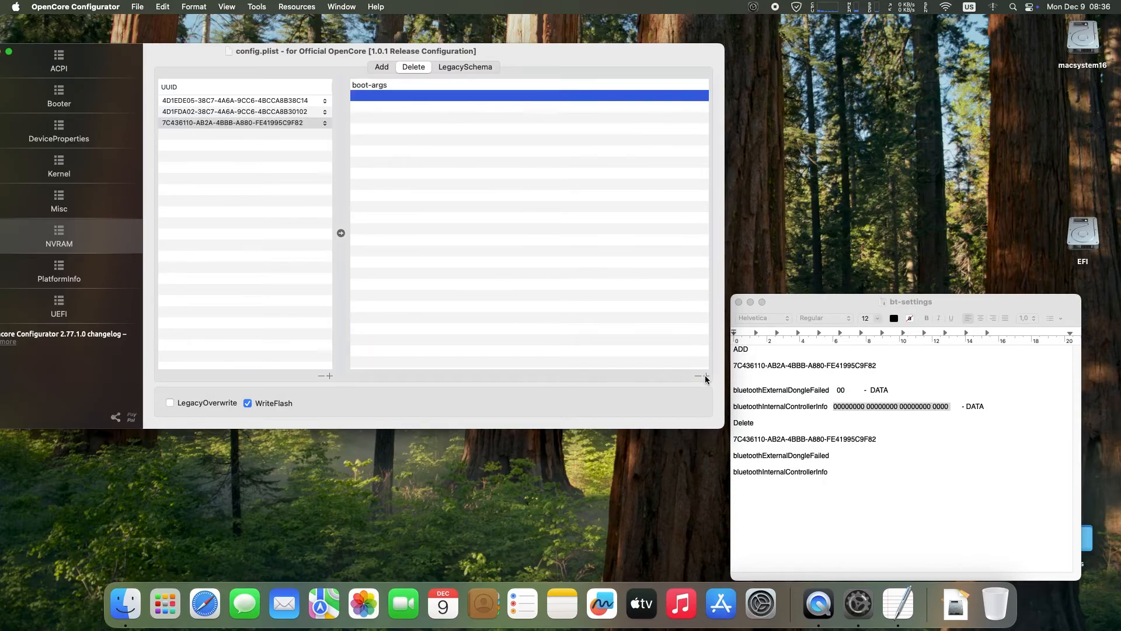
pyautogui.click(705, 376)
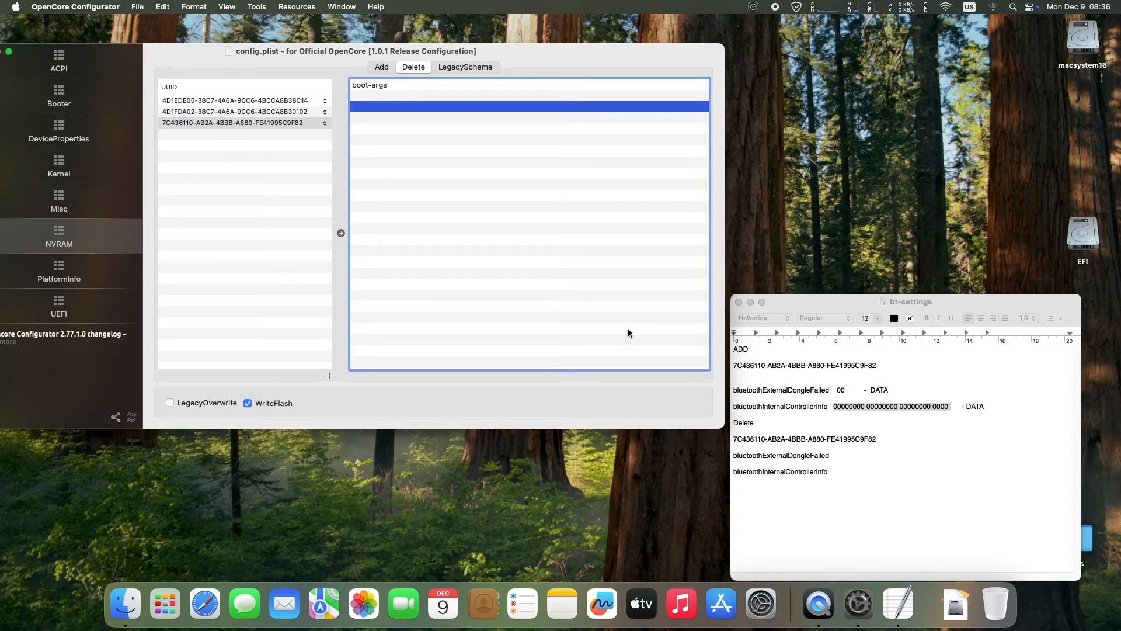
# - Fill the first empty NVRAM Delete entry with bluetoothExternalDongleFailed, copied from the bt-settings document
pyautogui.click(819, 463)
pyautogui.moveTo(734, 455); pyautogui.dragTo(826, 458)
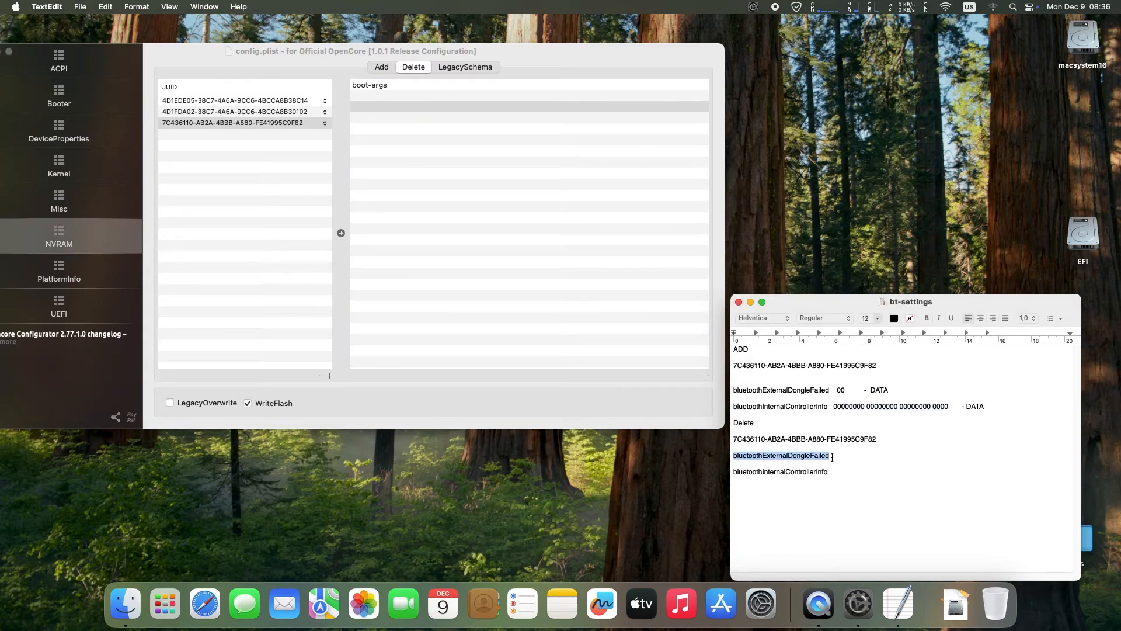
pyautogui.rightClick(818, 457)
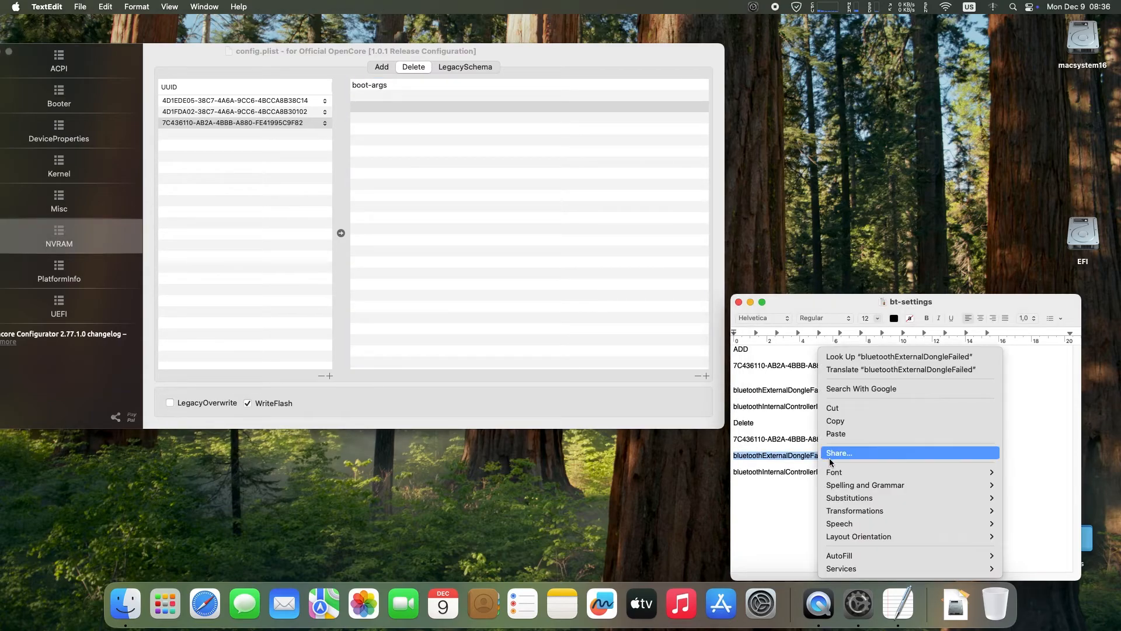
pyautogui.click(847, 423)
pyautogui.click(382, 95)
pyautogui.rightClick(381, 94)
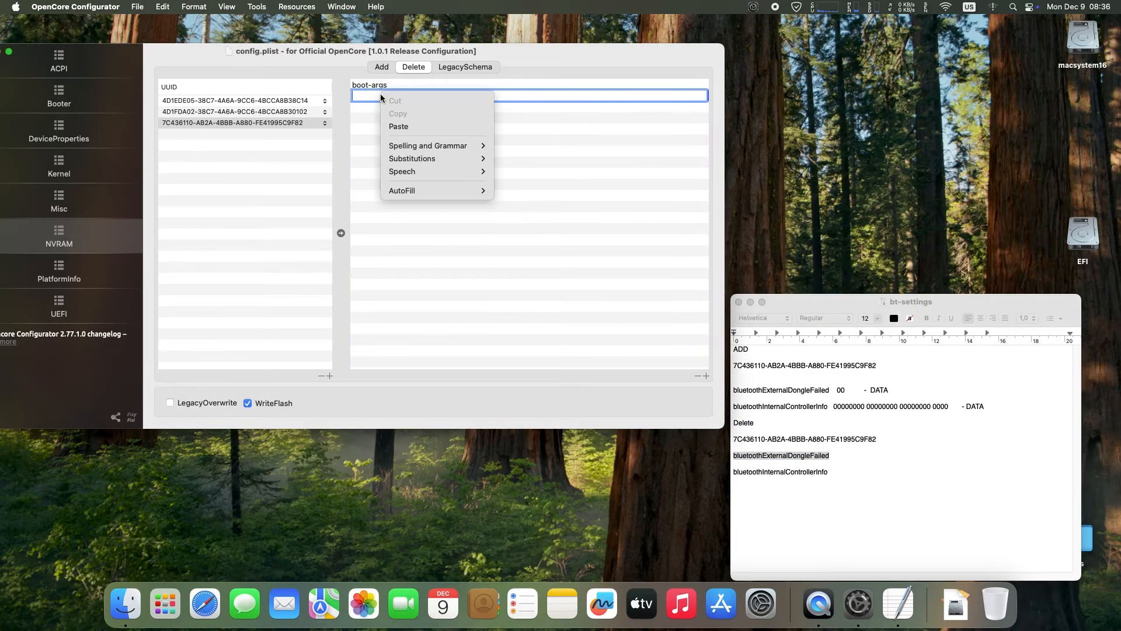
pyautogui.click(407, 125)
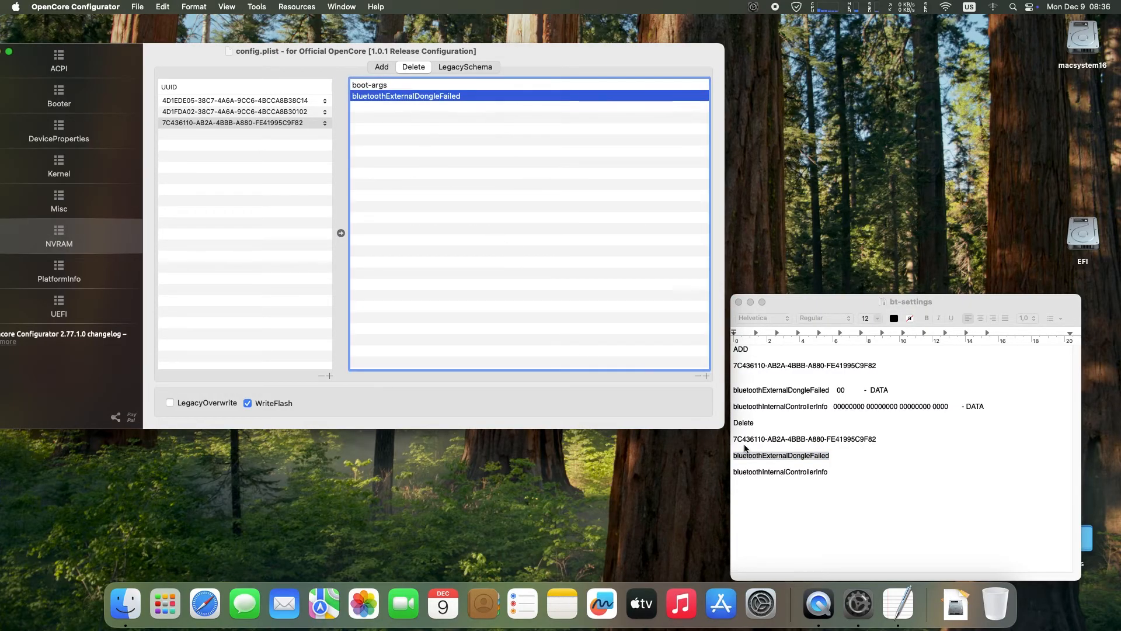
# - Fill the second empty NVRAM Delete entry with bluetoothInternalControllerInfo, copied from the bt-settings document
pyautogui.click(770, 473)
pyautogui.doubleClick(770, 472)
pyautogui.moveTo(736, 473); pyautogui.dragTo(831, 472)
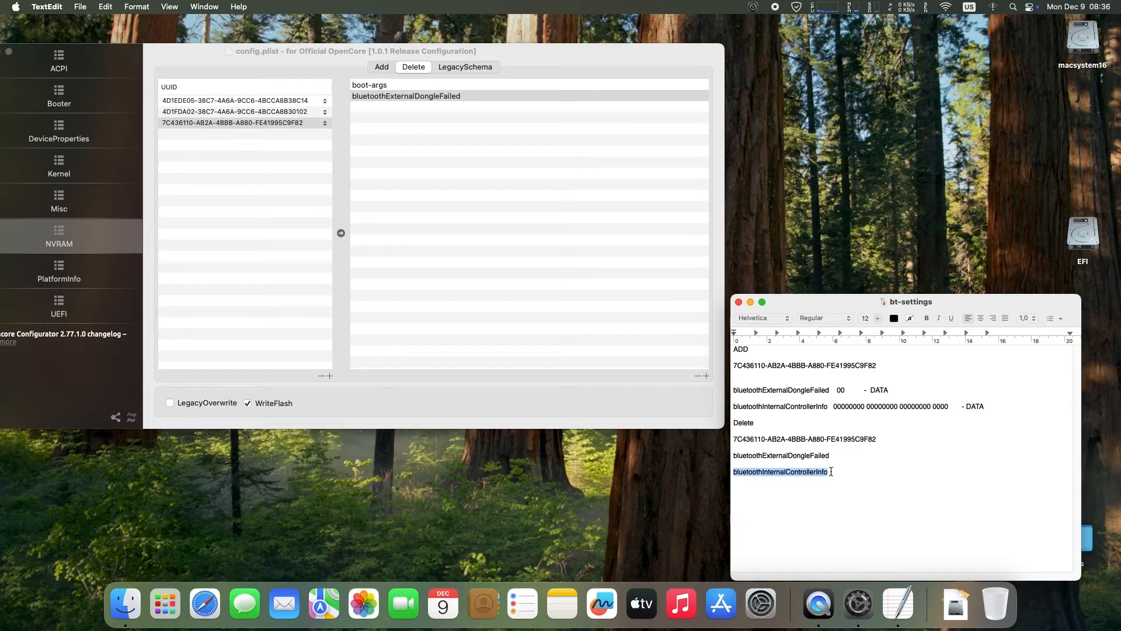
pyautogui.rightClick(818, 473)
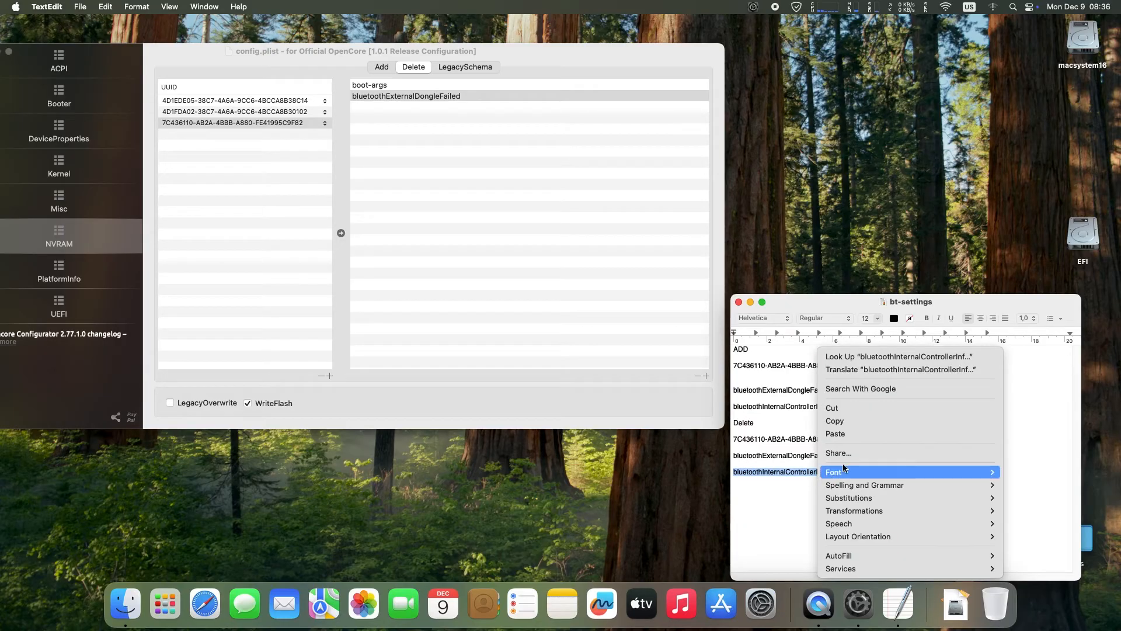
pyautogui.click(841, 420)
pyautogui.click(375, 107)
pyautogui.click(375, 106)
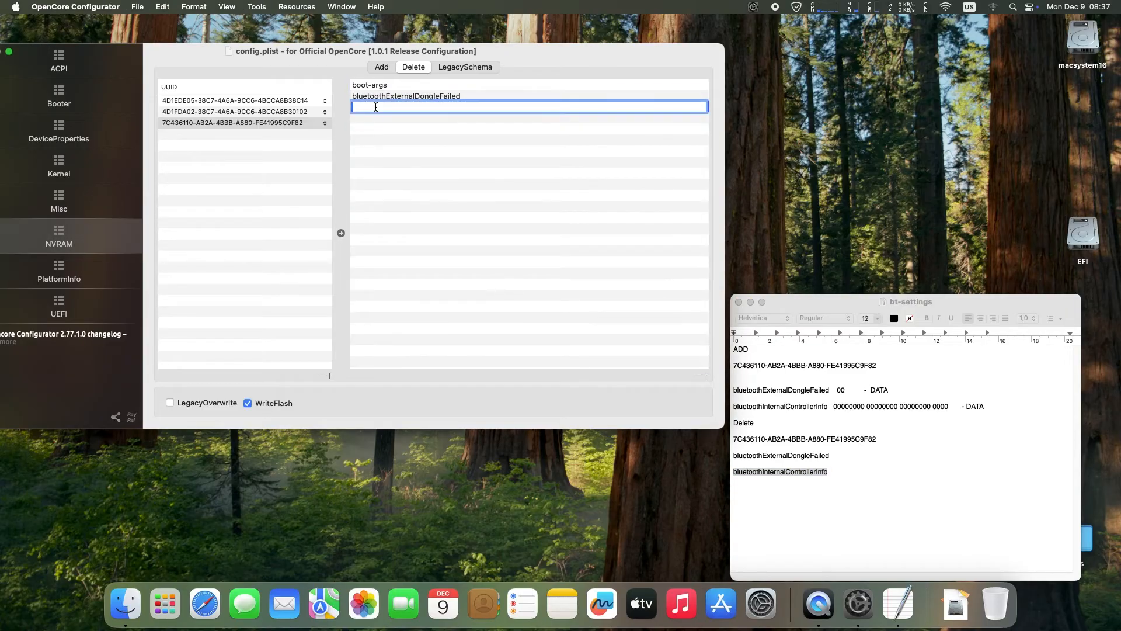
pyautogui.rightClick(380, 108)
pyautogui.click(397, 143)
pyautogui.press('Return')
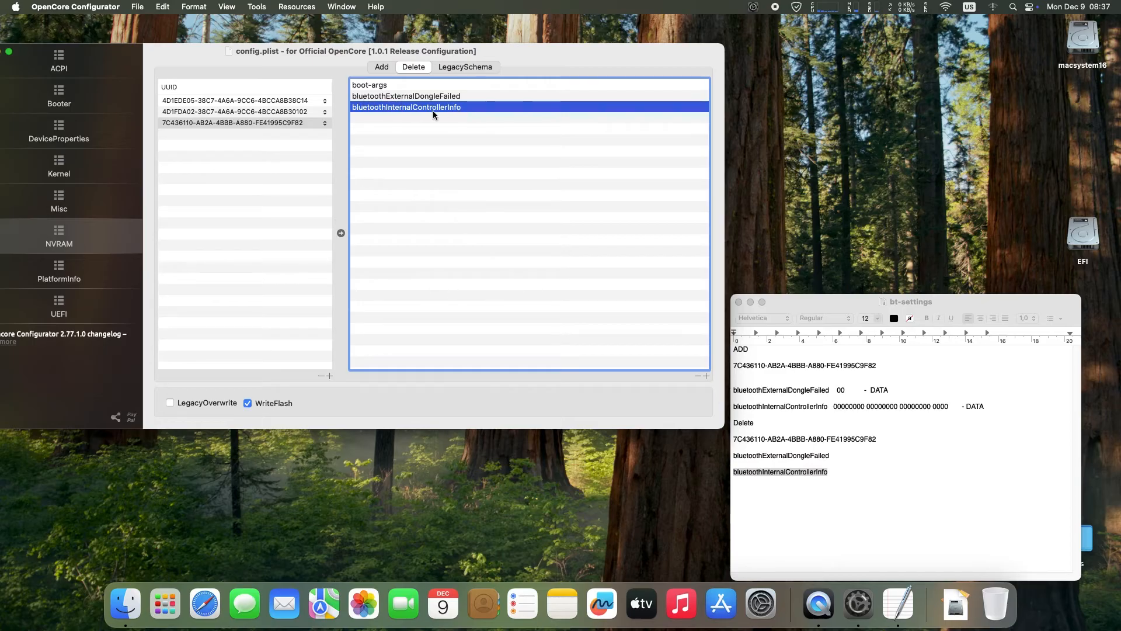
# - Review the NVRAM Add entries, save config.plist and close its window
pyautogui.click(381, 70)
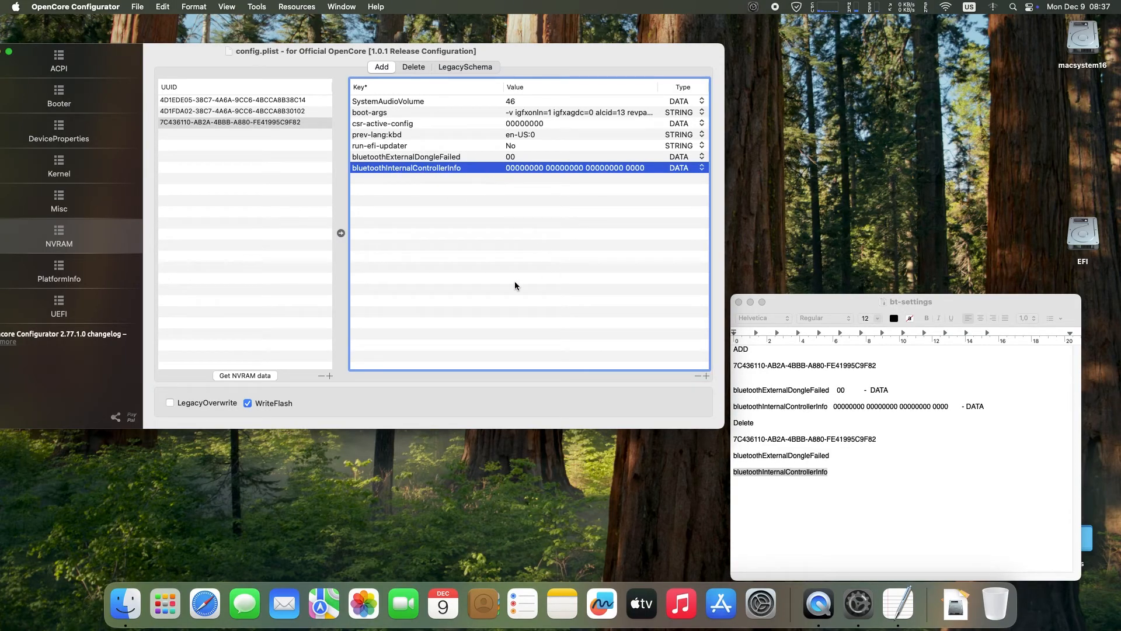
pyautogui.click(136, 6)
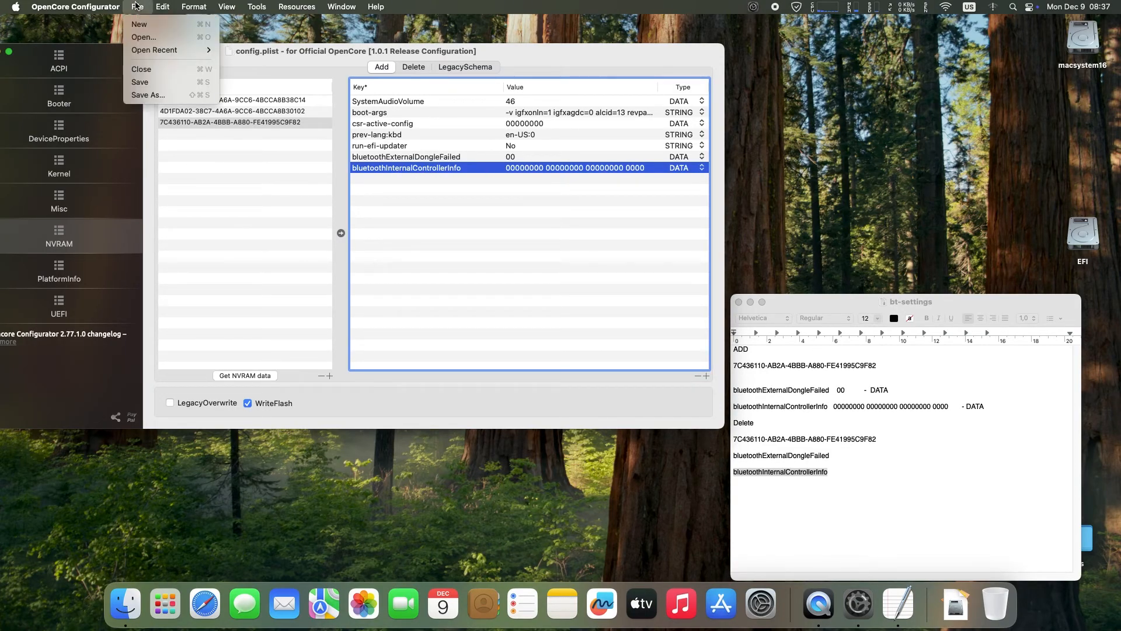
pyautogui.click(165, 84)
pyautogui.moveTo(188, 62); pyautogui.dragTo(357, 122)
pyautogui.click(155, 111)
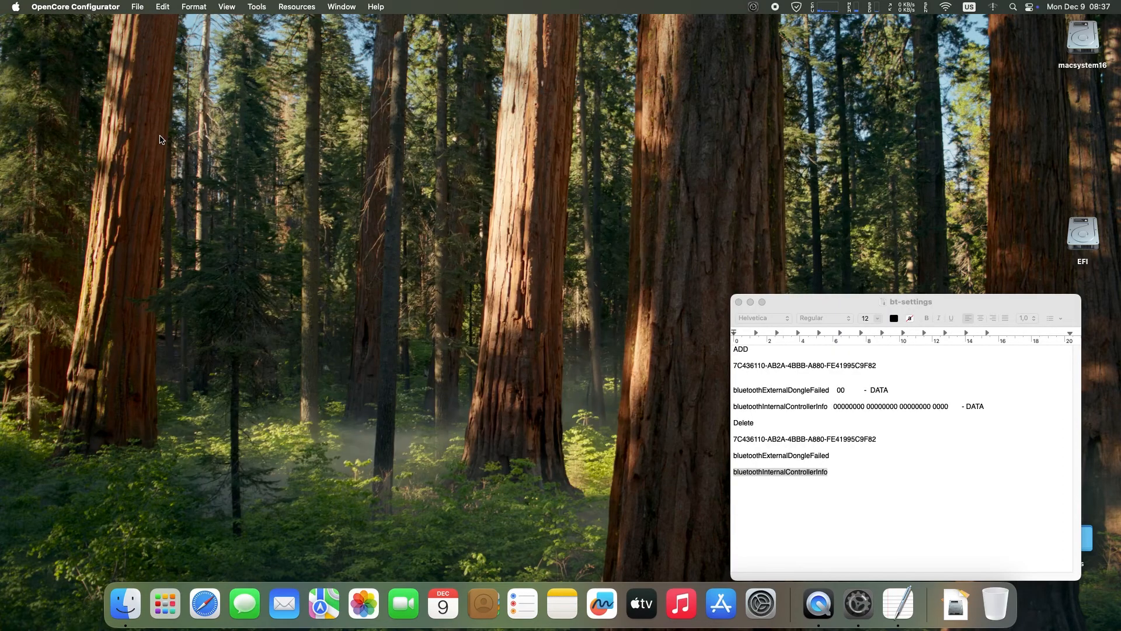
# - Open the System Report from About This Mac and view the Bluetooth controller details
pyautogui.click(16, 7)
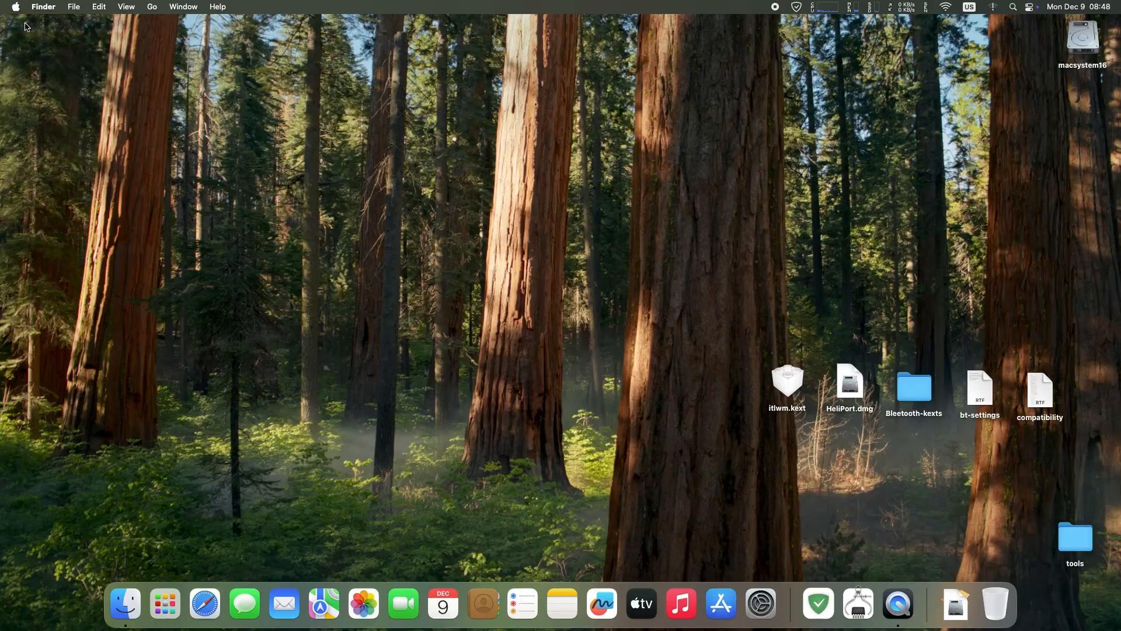
pyautogui.click(559, 331)
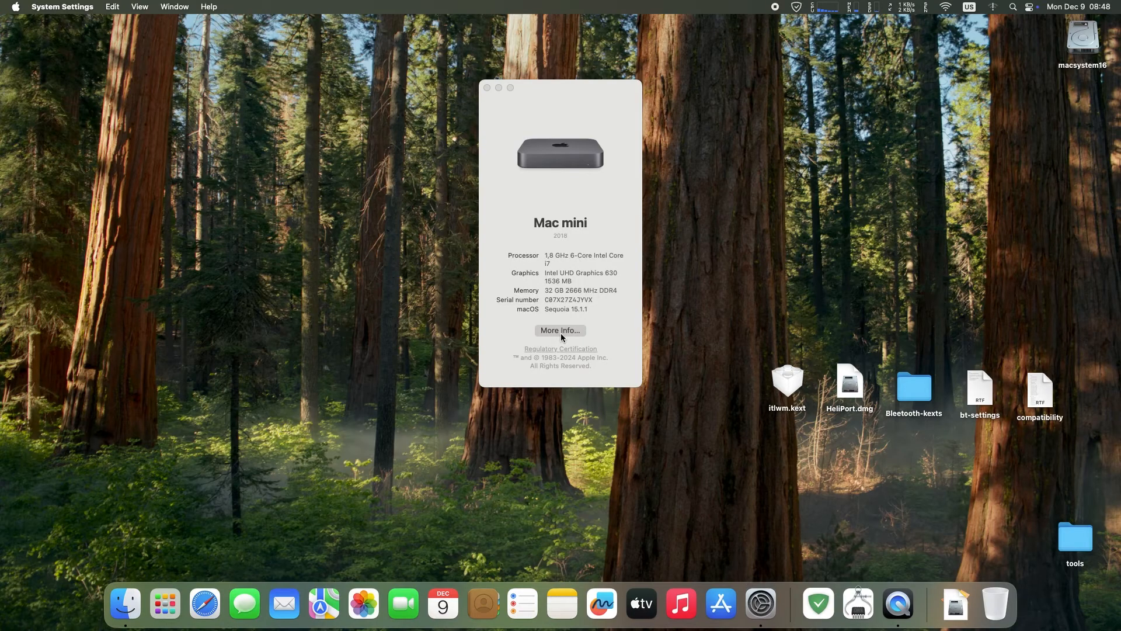
pyautogui.scroll(-4, 626, 398)
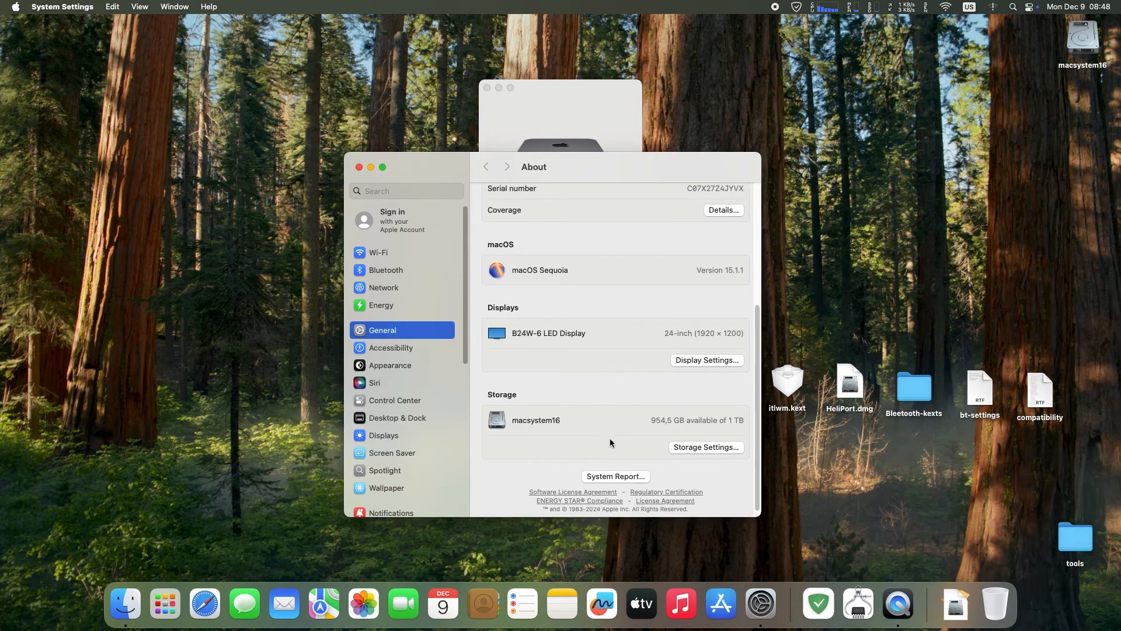
pyautogui.click(615, 477)
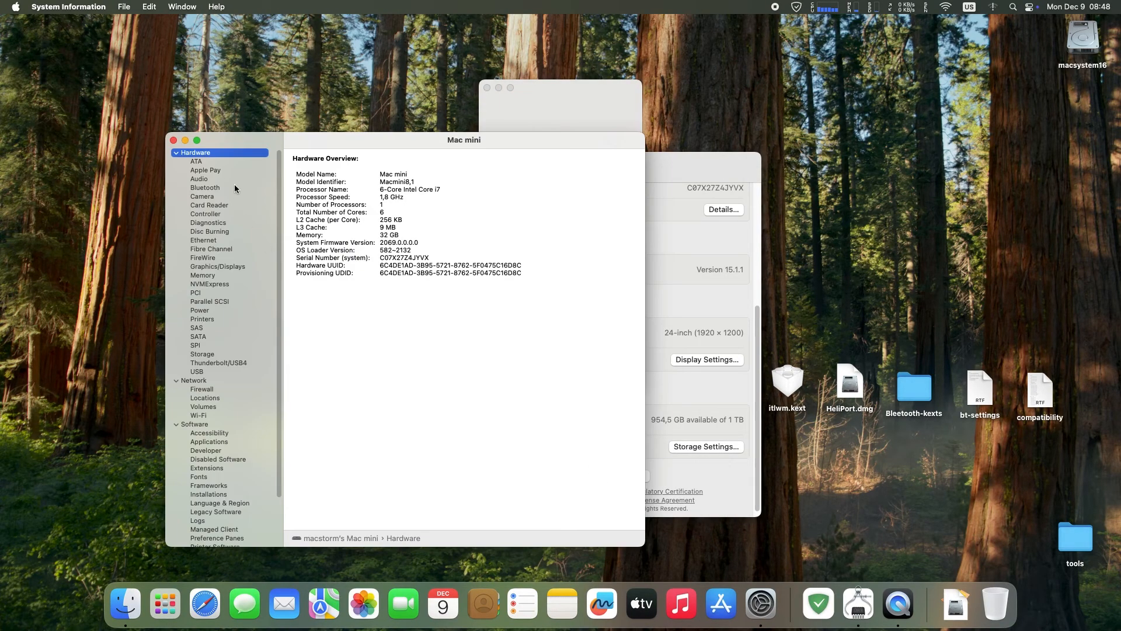
pyautogui.click(223, 188)
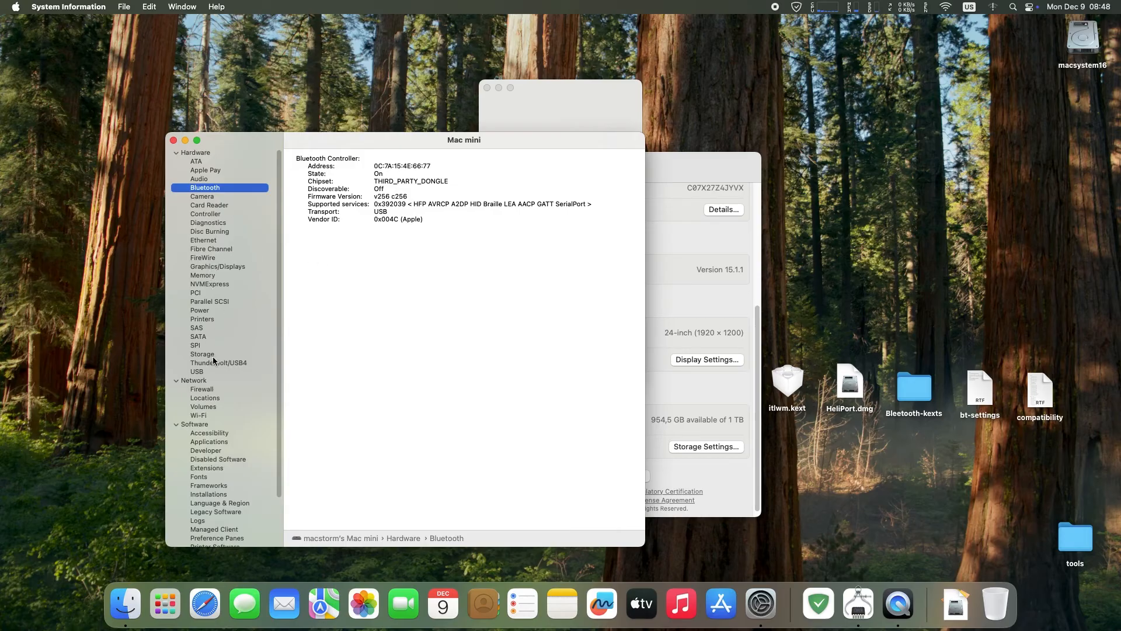
# - Inspect the Bluetooth USB Host Controller in the report's USB device tree and return to the Bluetooth section
pyautogui.click(208, 370)
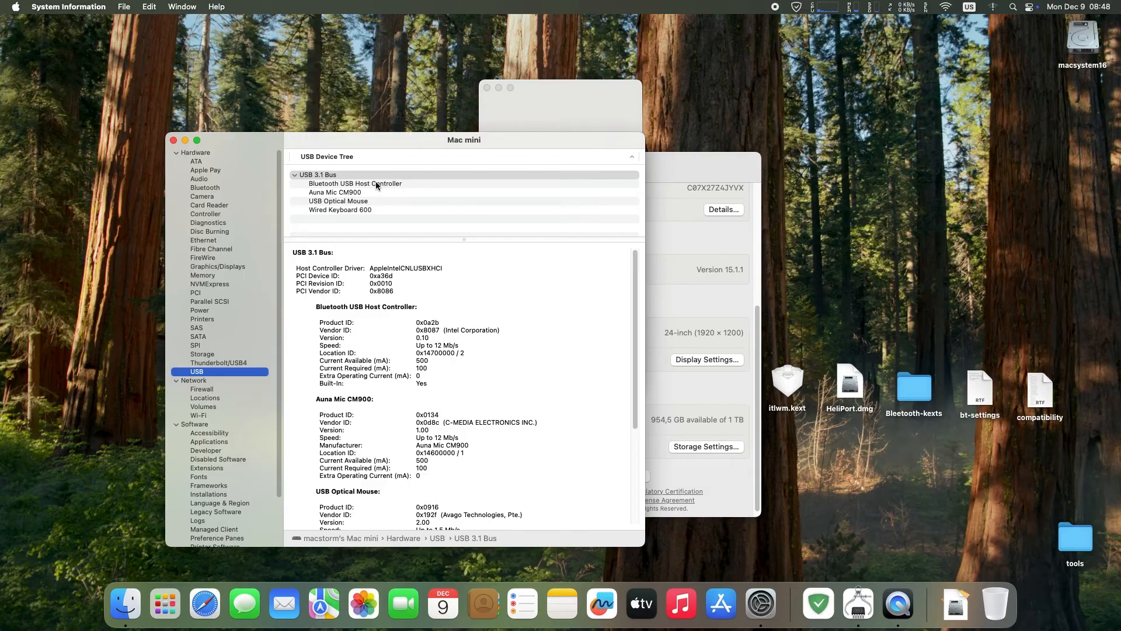
pyautogui.click(320, 186)
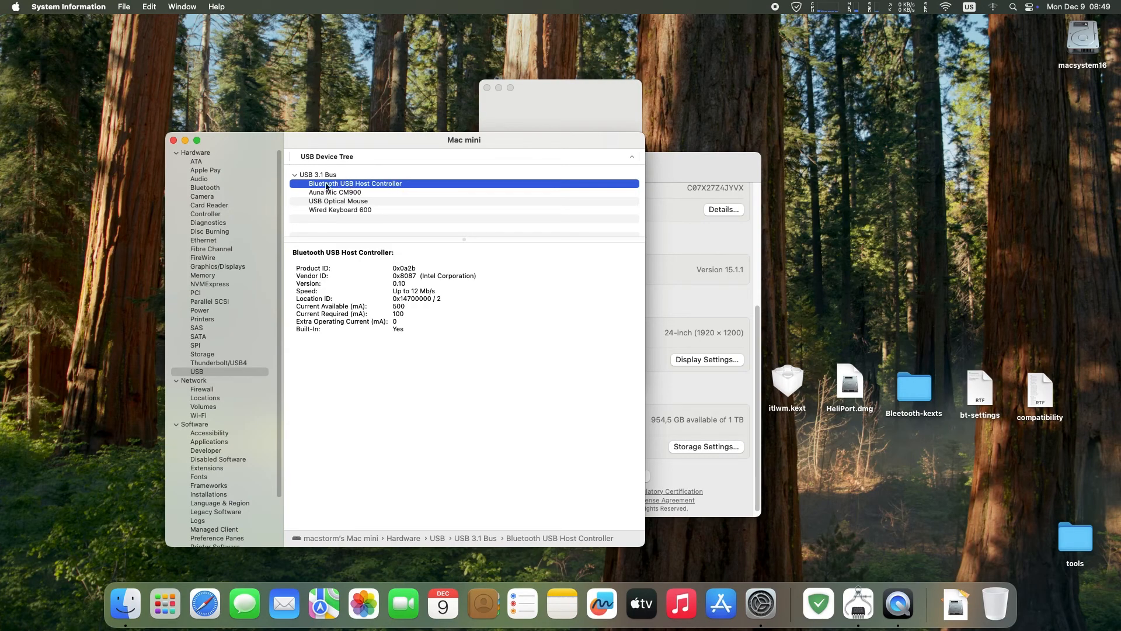
pyautogui.click(220, 187)
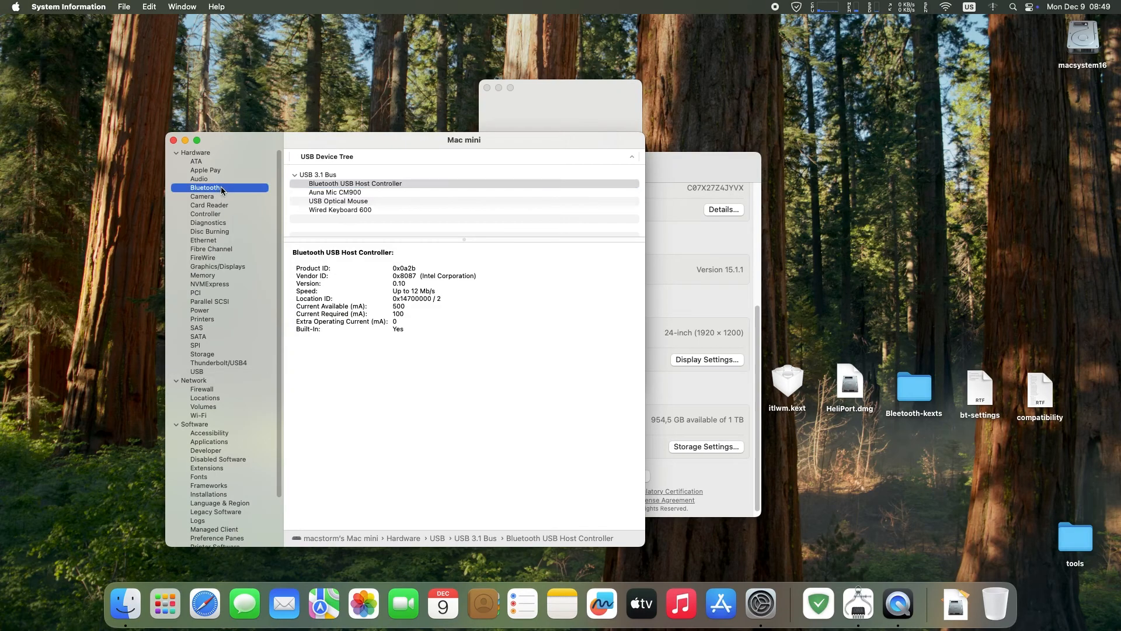
# - Close the System Report and the Mac overview, and check the nearby devices in the Bluetooth settings
pyautogui.click(173, 141)
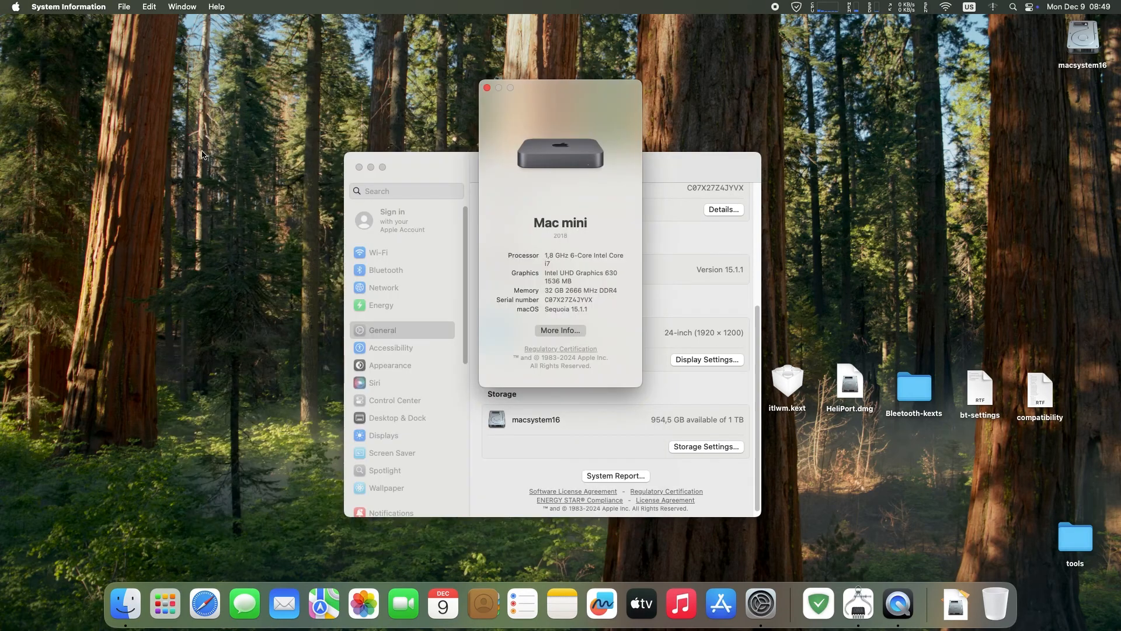
pyautogui.click(487, 88)
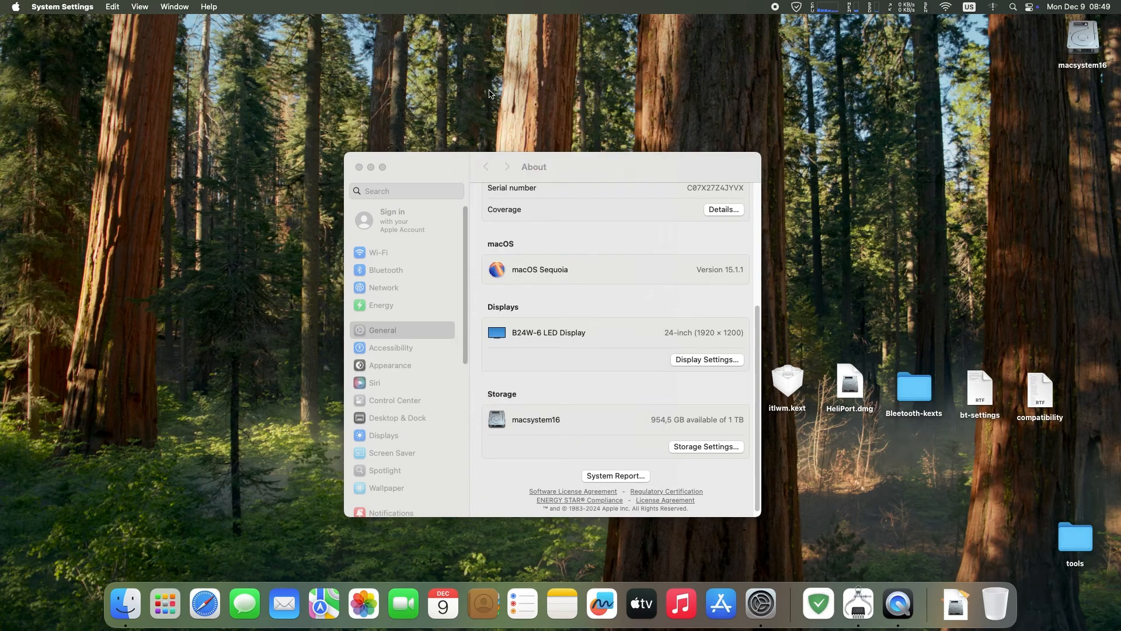
pyautogui.click(405, 269)
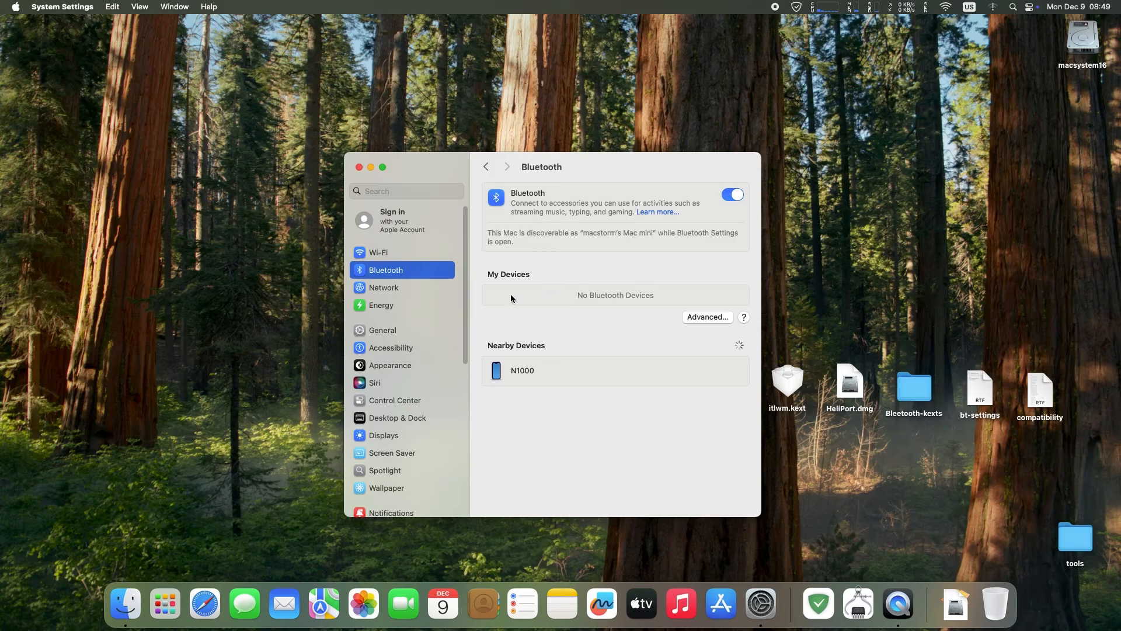
pyautogui.moveTo(616, 384)
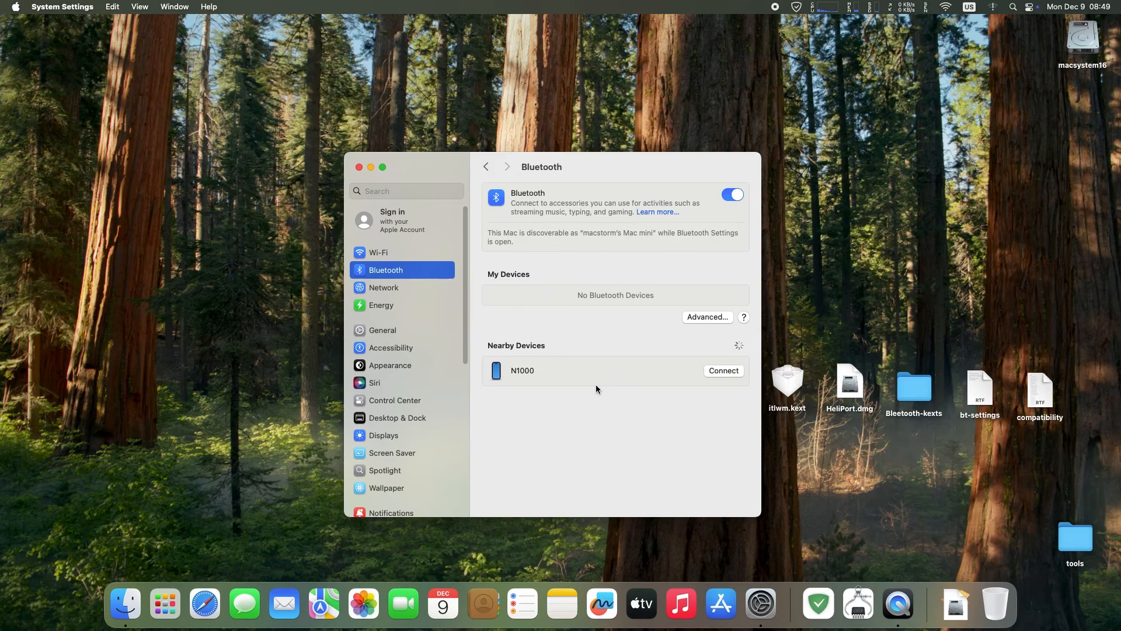